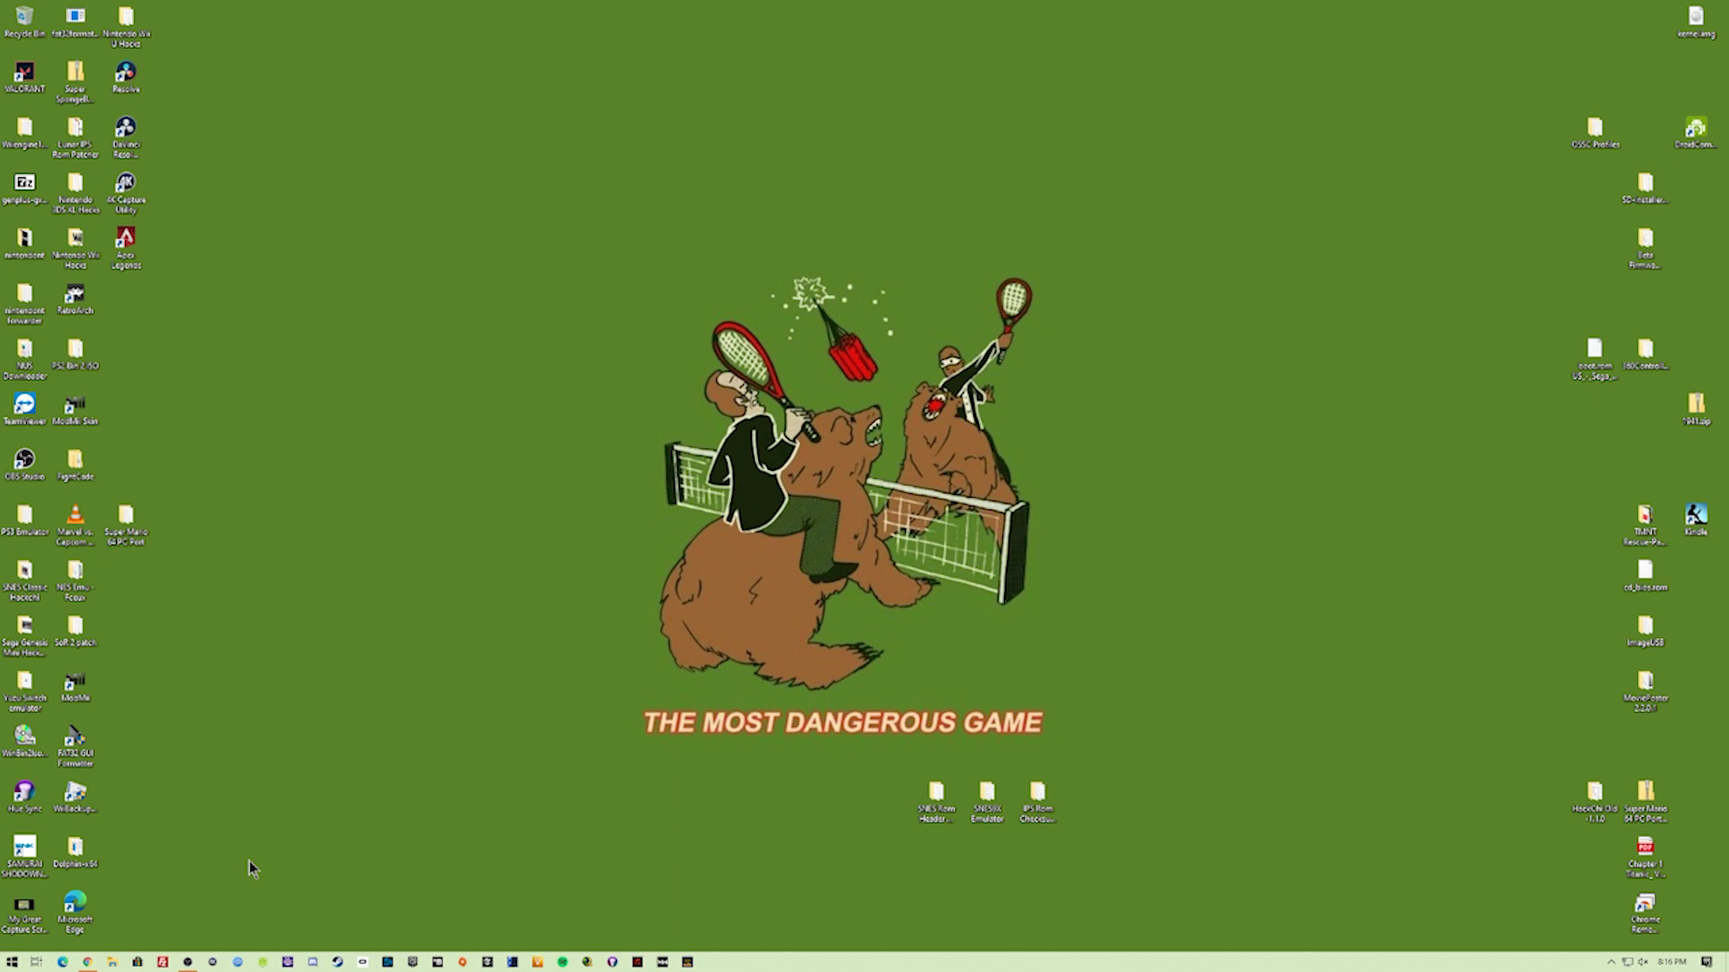
Bring the mr-fusion repository forward in the browser and read the top of its README.
{"action": "left_click", "coordinate": [87, 962]}
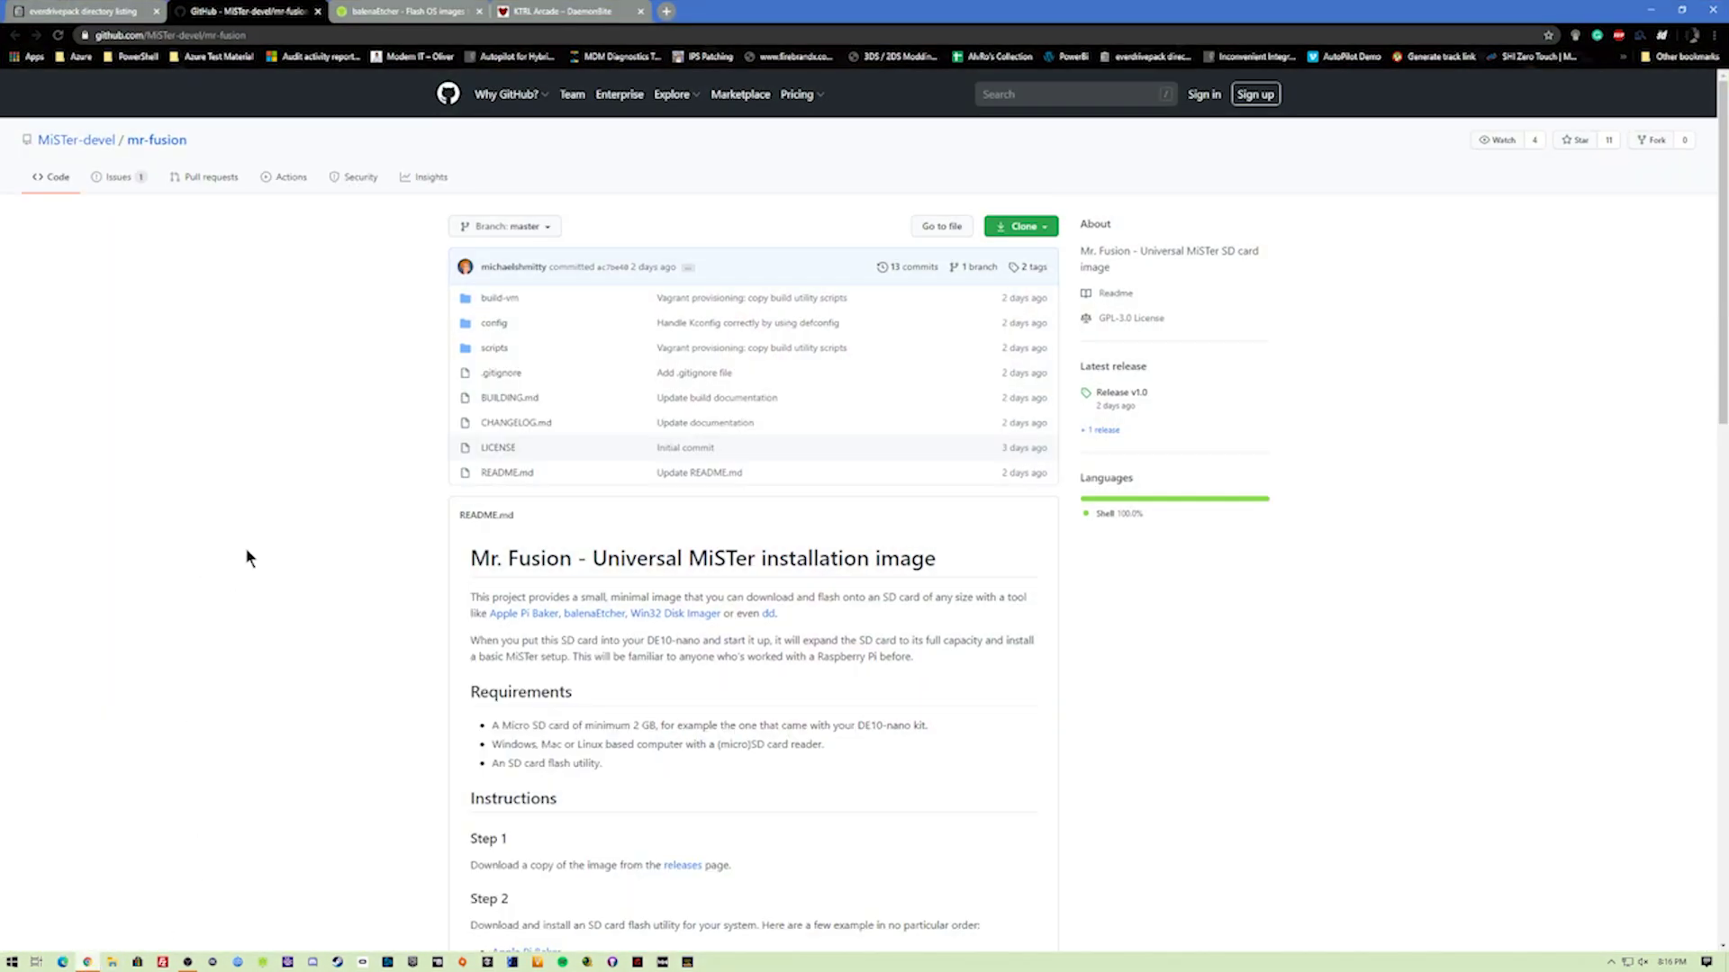
{"action": "left_click_drag", "start_coordinate": [216, 147], "coordinate": [38, 140]}
{"action": "left_click", "coordinate": [313, 494]}
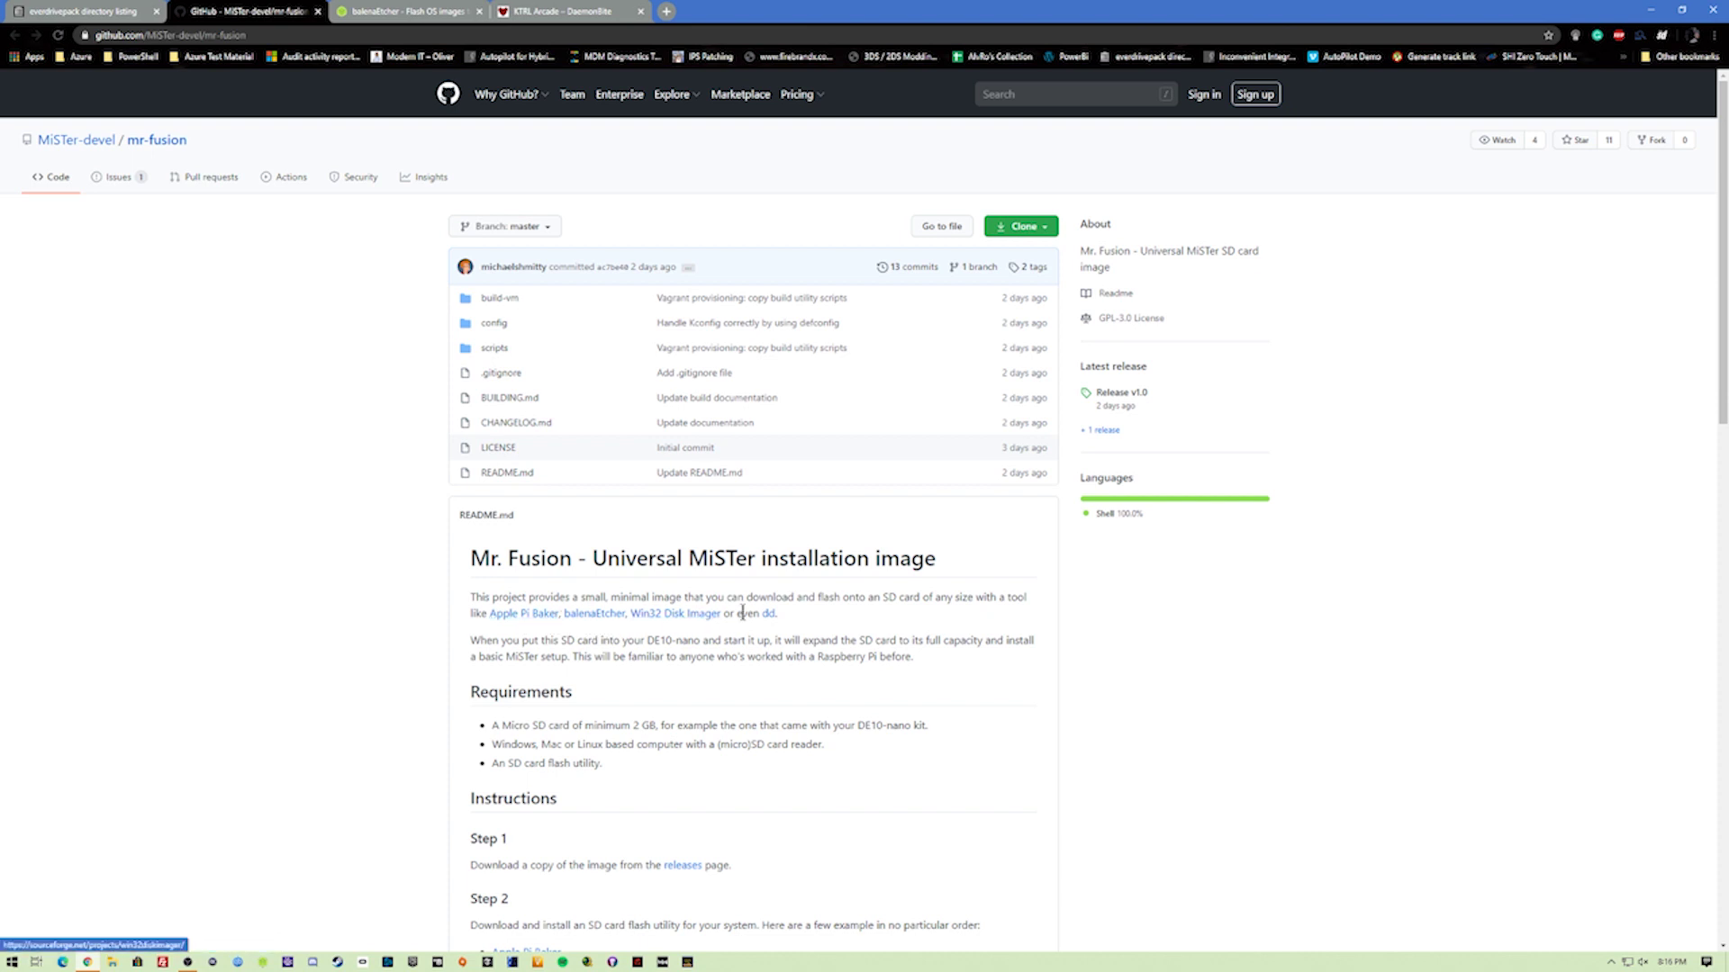
{"action": "scroll", "coordinate": [419, 595], "scroll_direction": "down", "scroll_amount": 1}
{"action": "scroll", "coordinate": [422, 599], "scroll_direction": "down", "scroll_amount": 1}
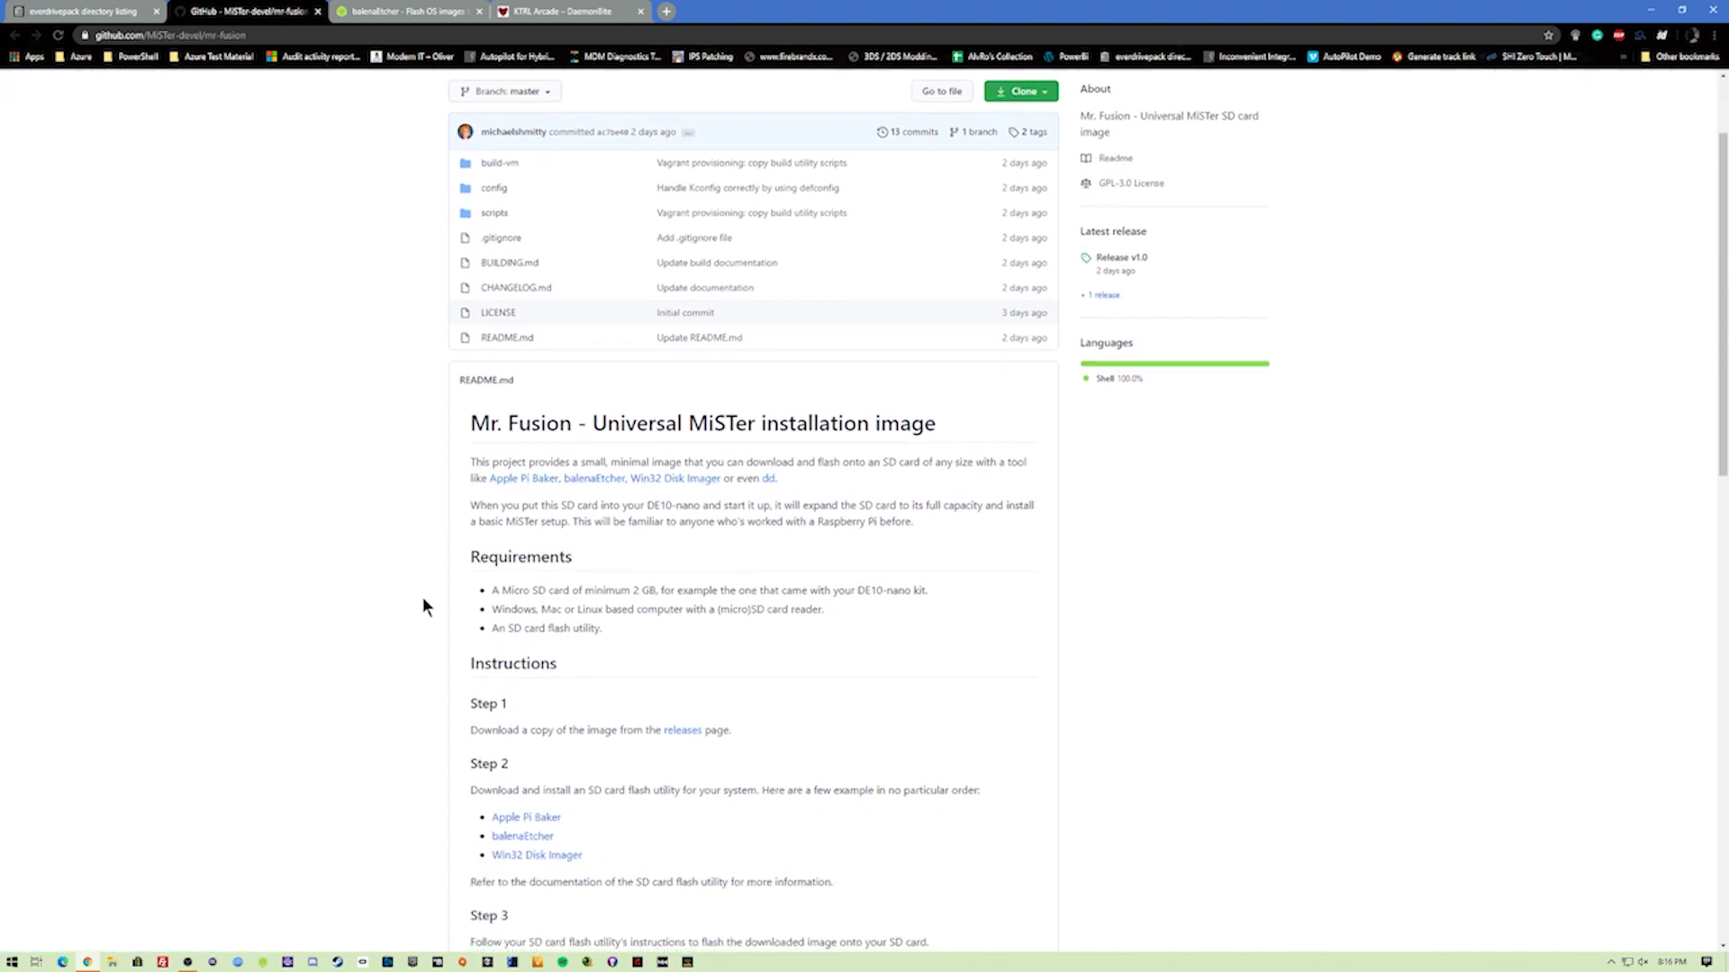
{"action": "scroll", "coordinate": [426, 612], "scroll_direction": "down", "scroll_amount": 1}
{"action": "scroll", "coordinate": [424, 615], "scroll_direction": "down", "scroll_amount": 1}
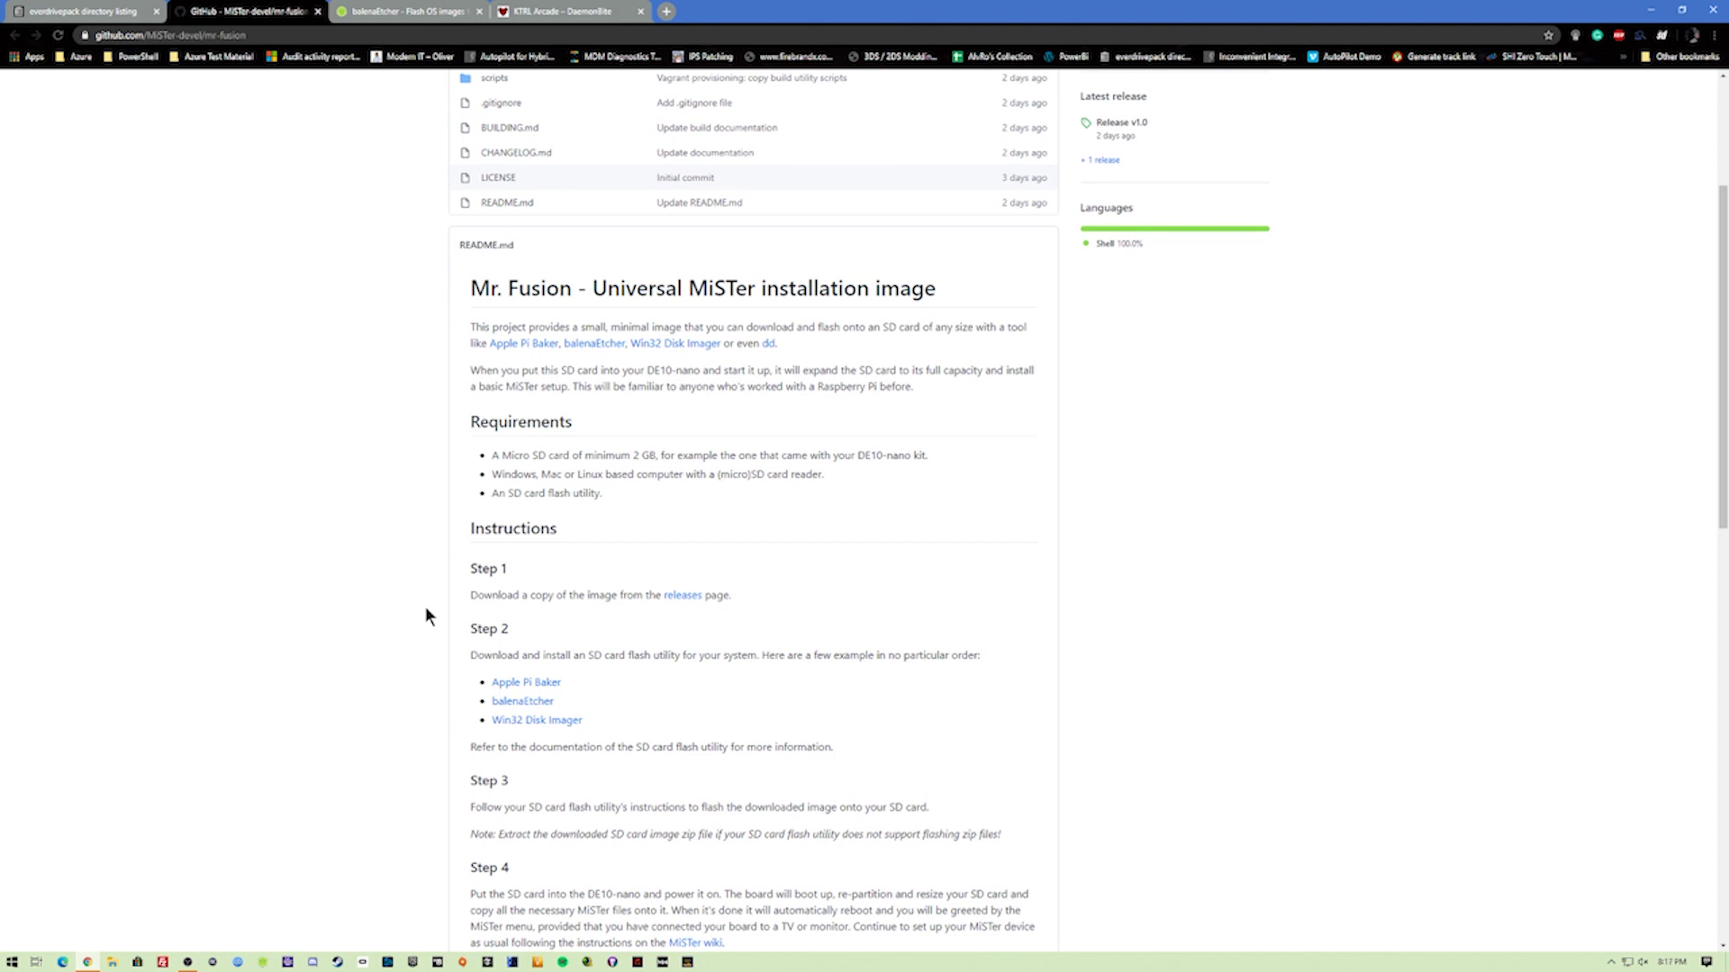
{"action": "scroll", "coordinate": [425, 616], "scroll_direction": "down", "scroll_amount": 2}
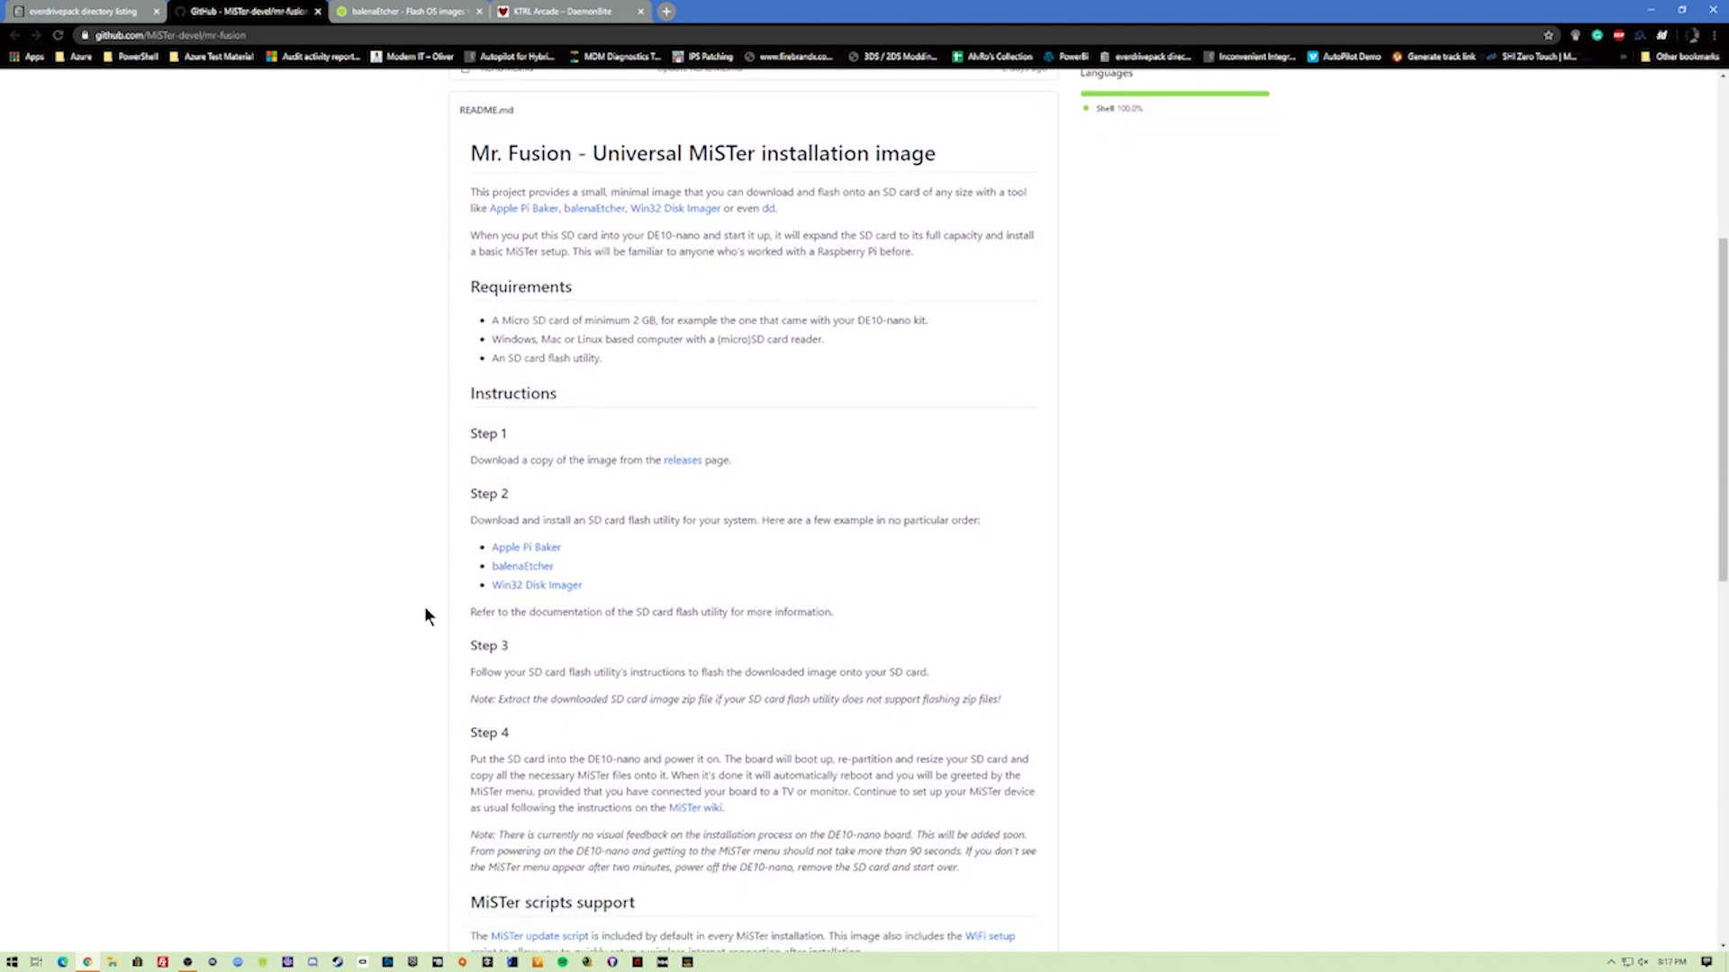
{"action": "left_click_drag", "start_coordinate": [448, 152], "coordinate": [976, 144]}
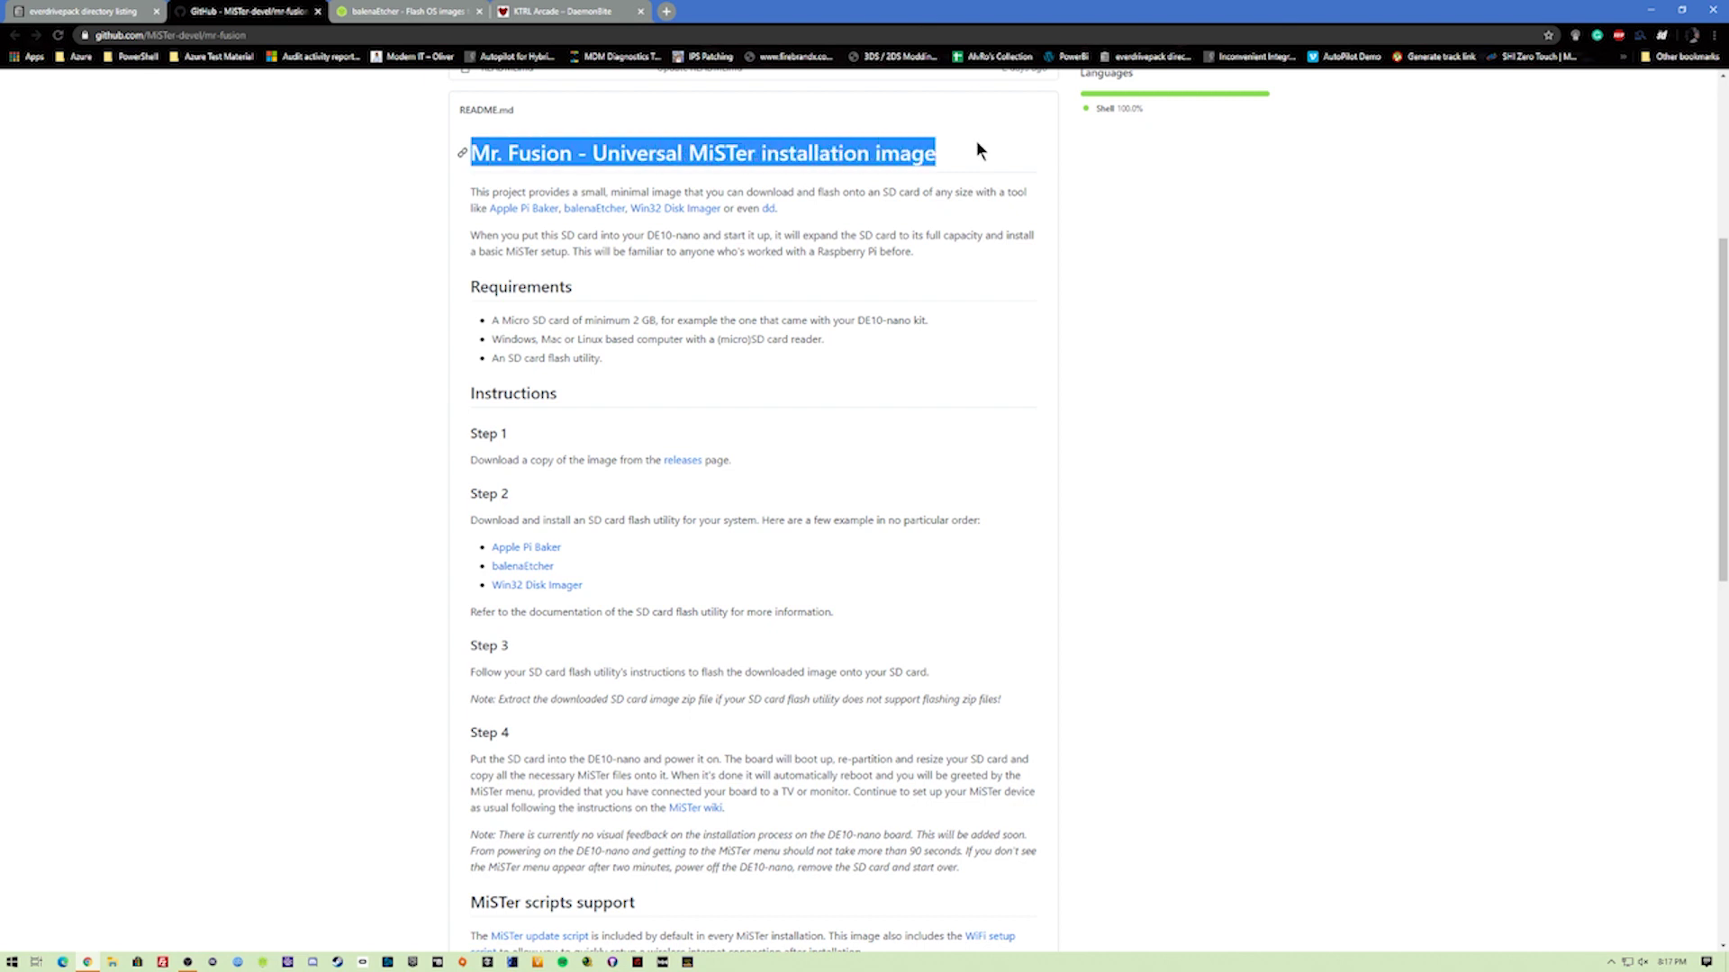
{"action": "left_click", "coordinate": [1102, 422]}
{"action": "scroll", "coordinate": [946, 461], "scroll_direction": "down", "scroll_amount": 1}
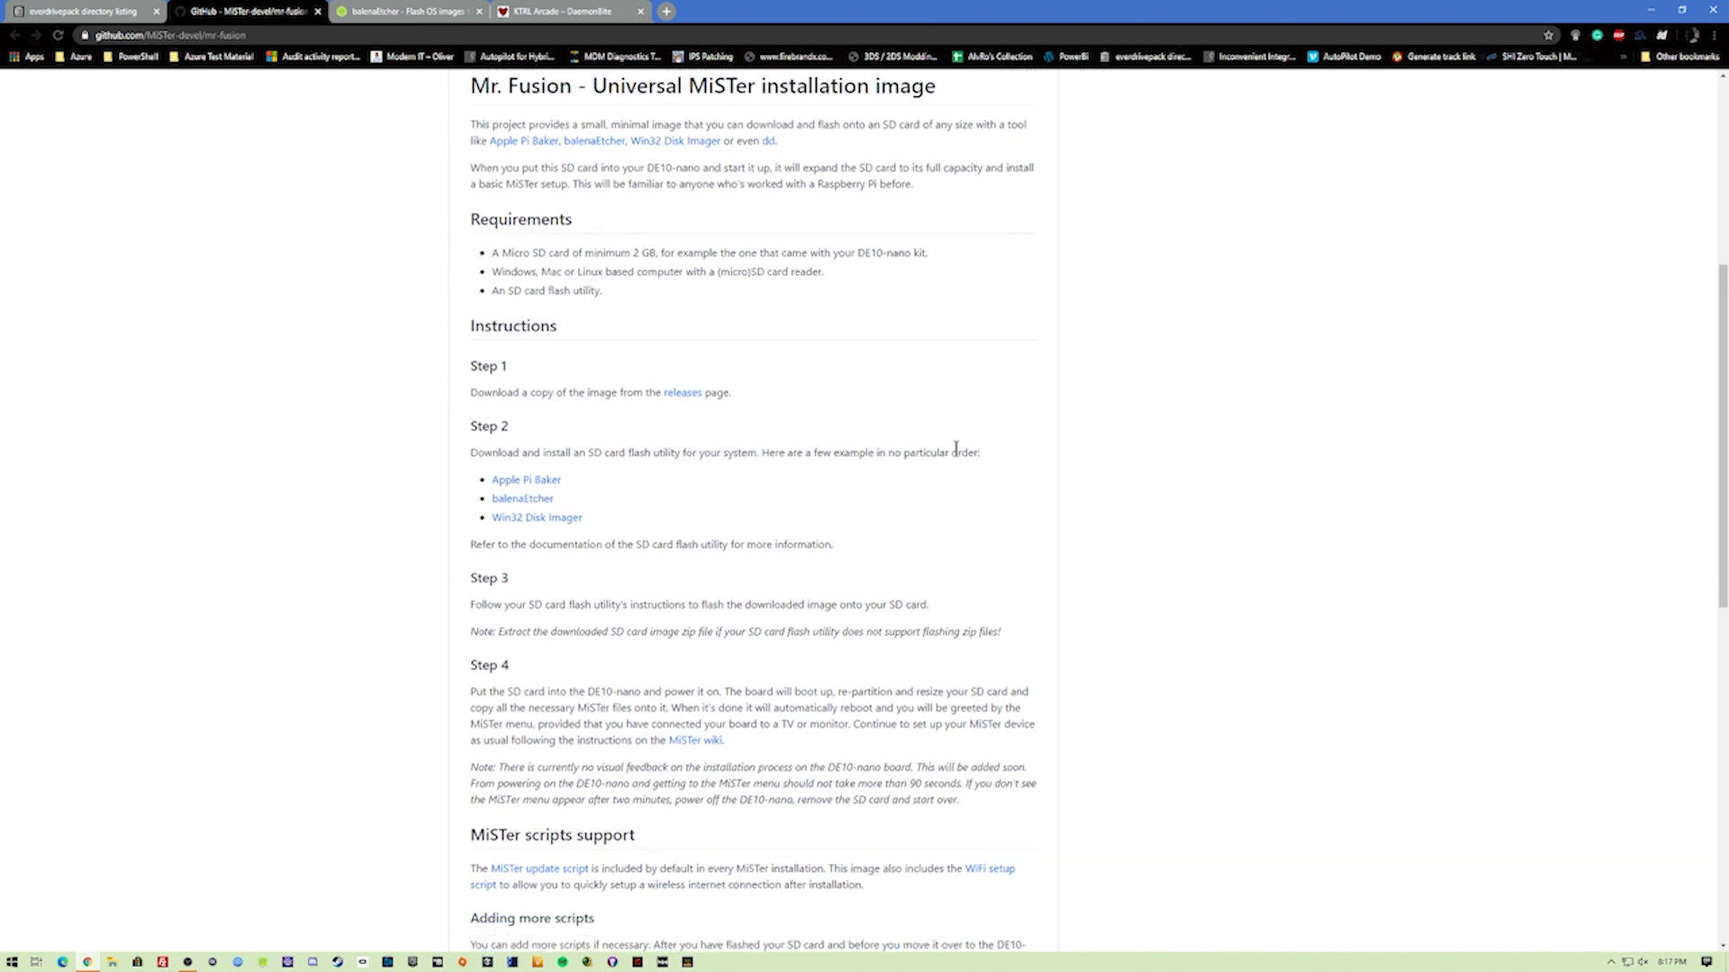
{"action": "left_click_drag", "start_coordinate": [416, 482], "coordinate": [479, 471]}
{"action": "left_click", "coordinate": [598, 515]}
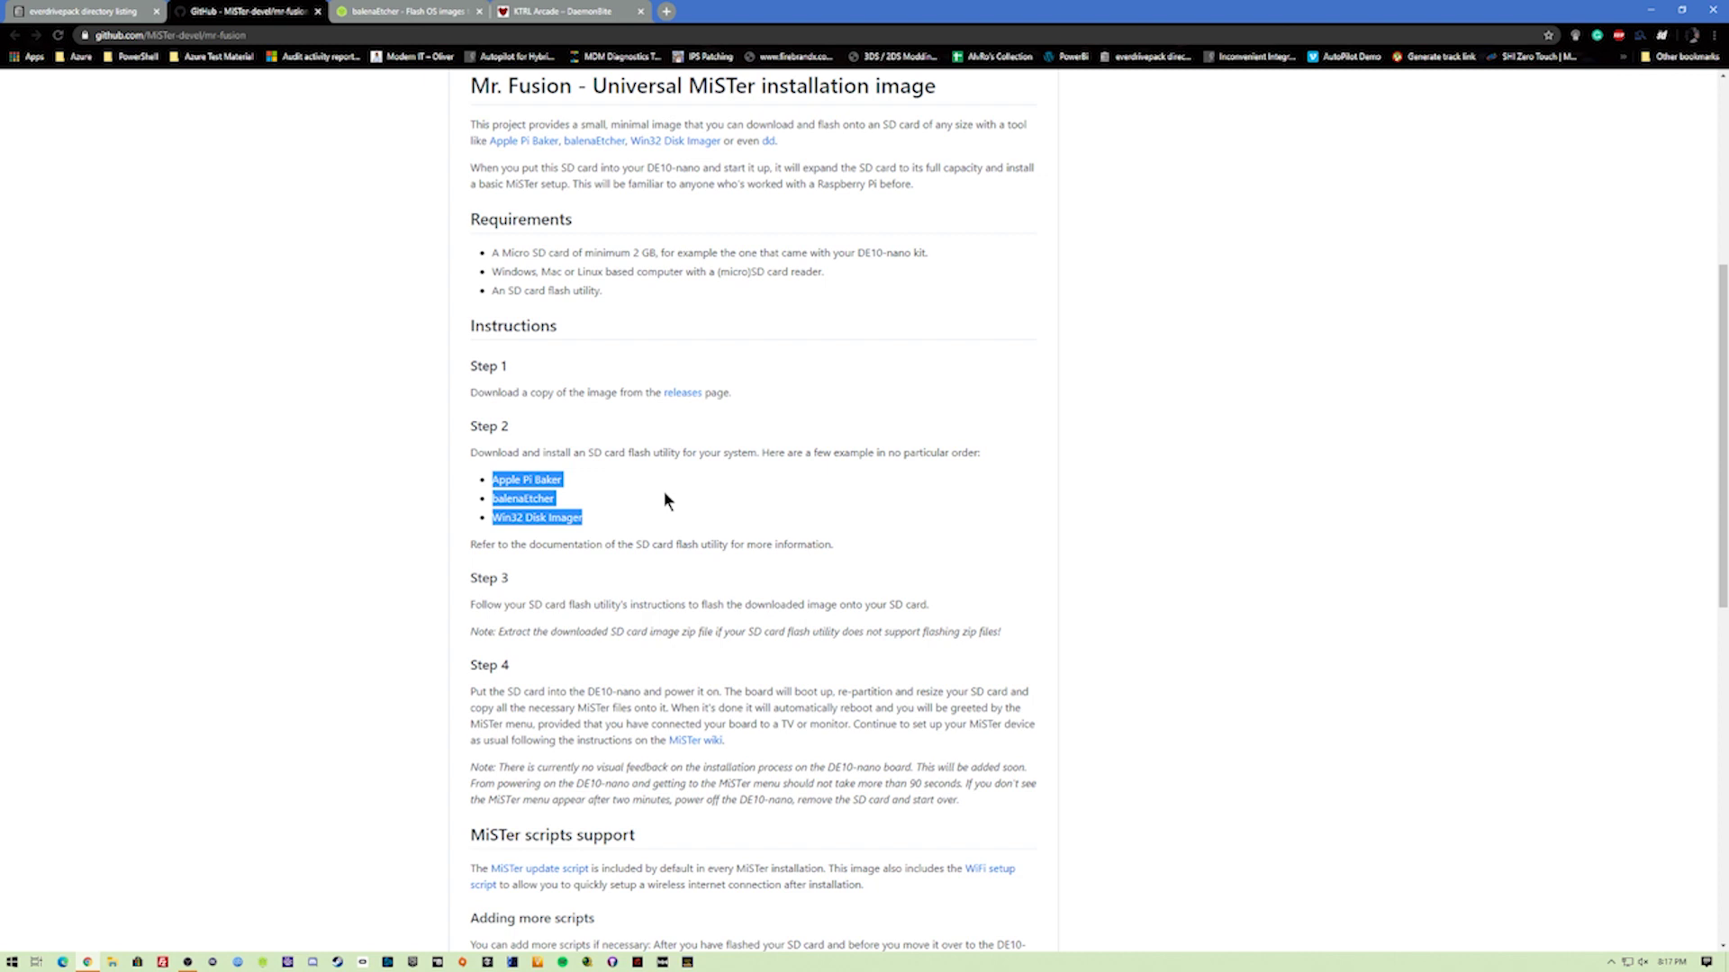
Scroll through the rest of the README and open the mr-fusion 'releases' link.
{"action": "left_click", "coordinate": [771, 495]}
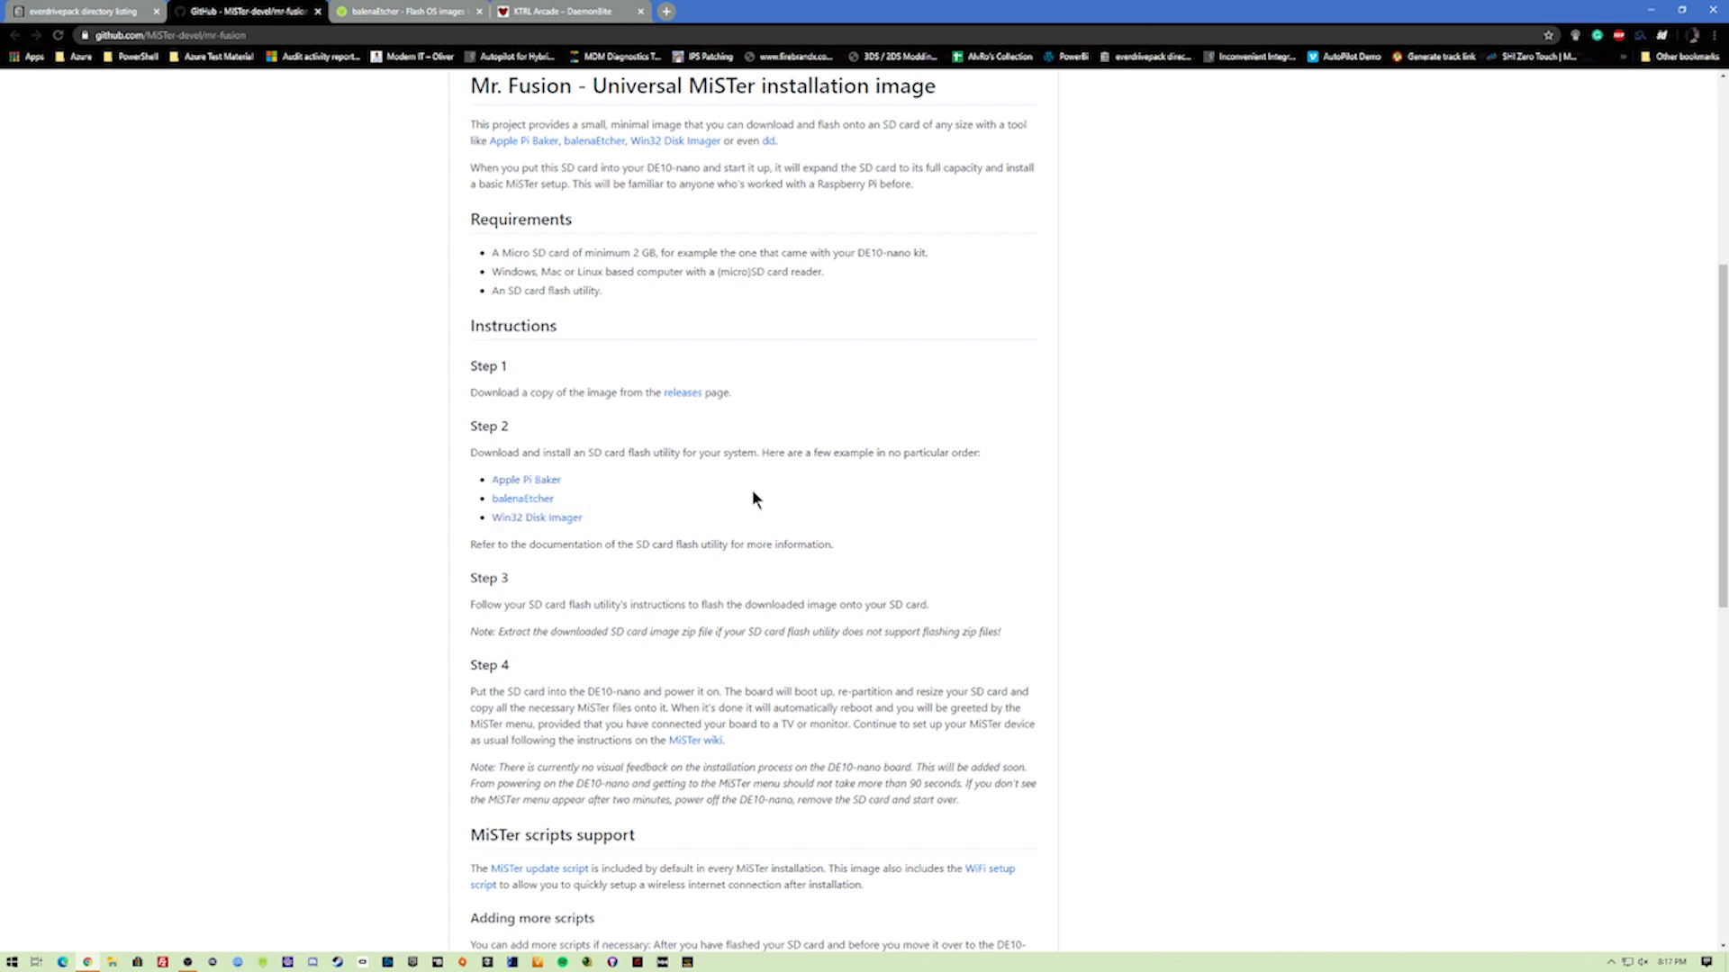
{"action": "scroll", "coordinate": [759, 504], "scroll_direction": "down", "scroll_amount": 3}
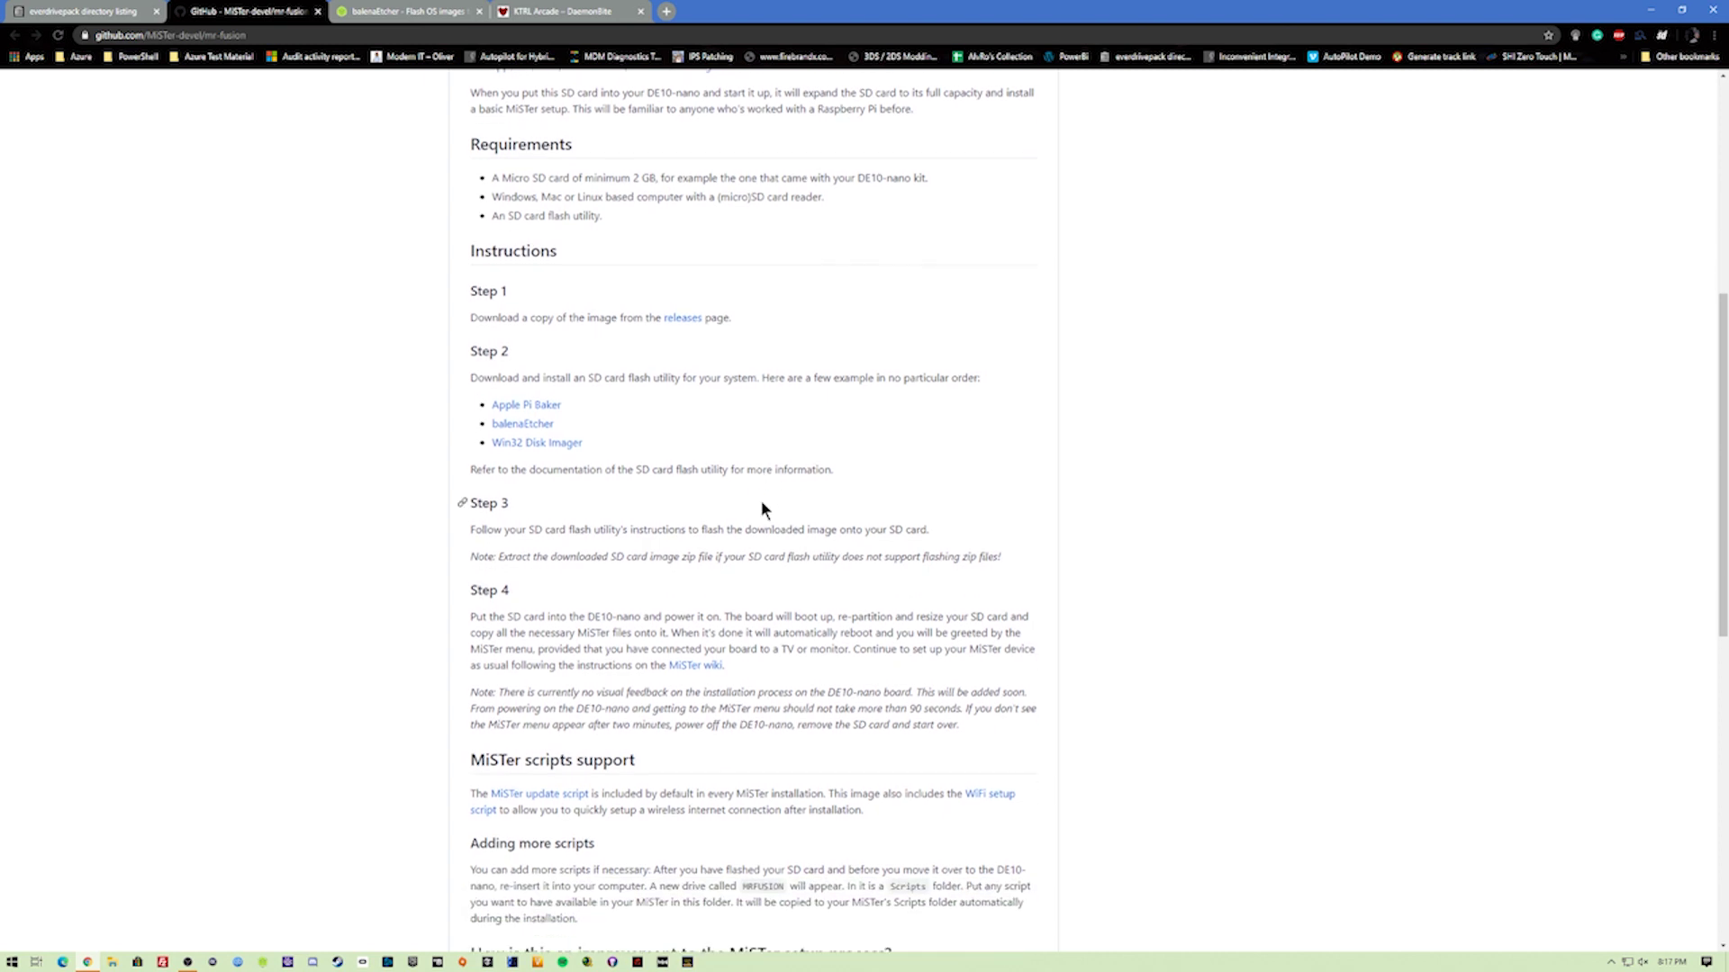
{"action": "scroll", "coordinate": [767, 511], "scroll_direction": "down", "scroll_amount": 1}
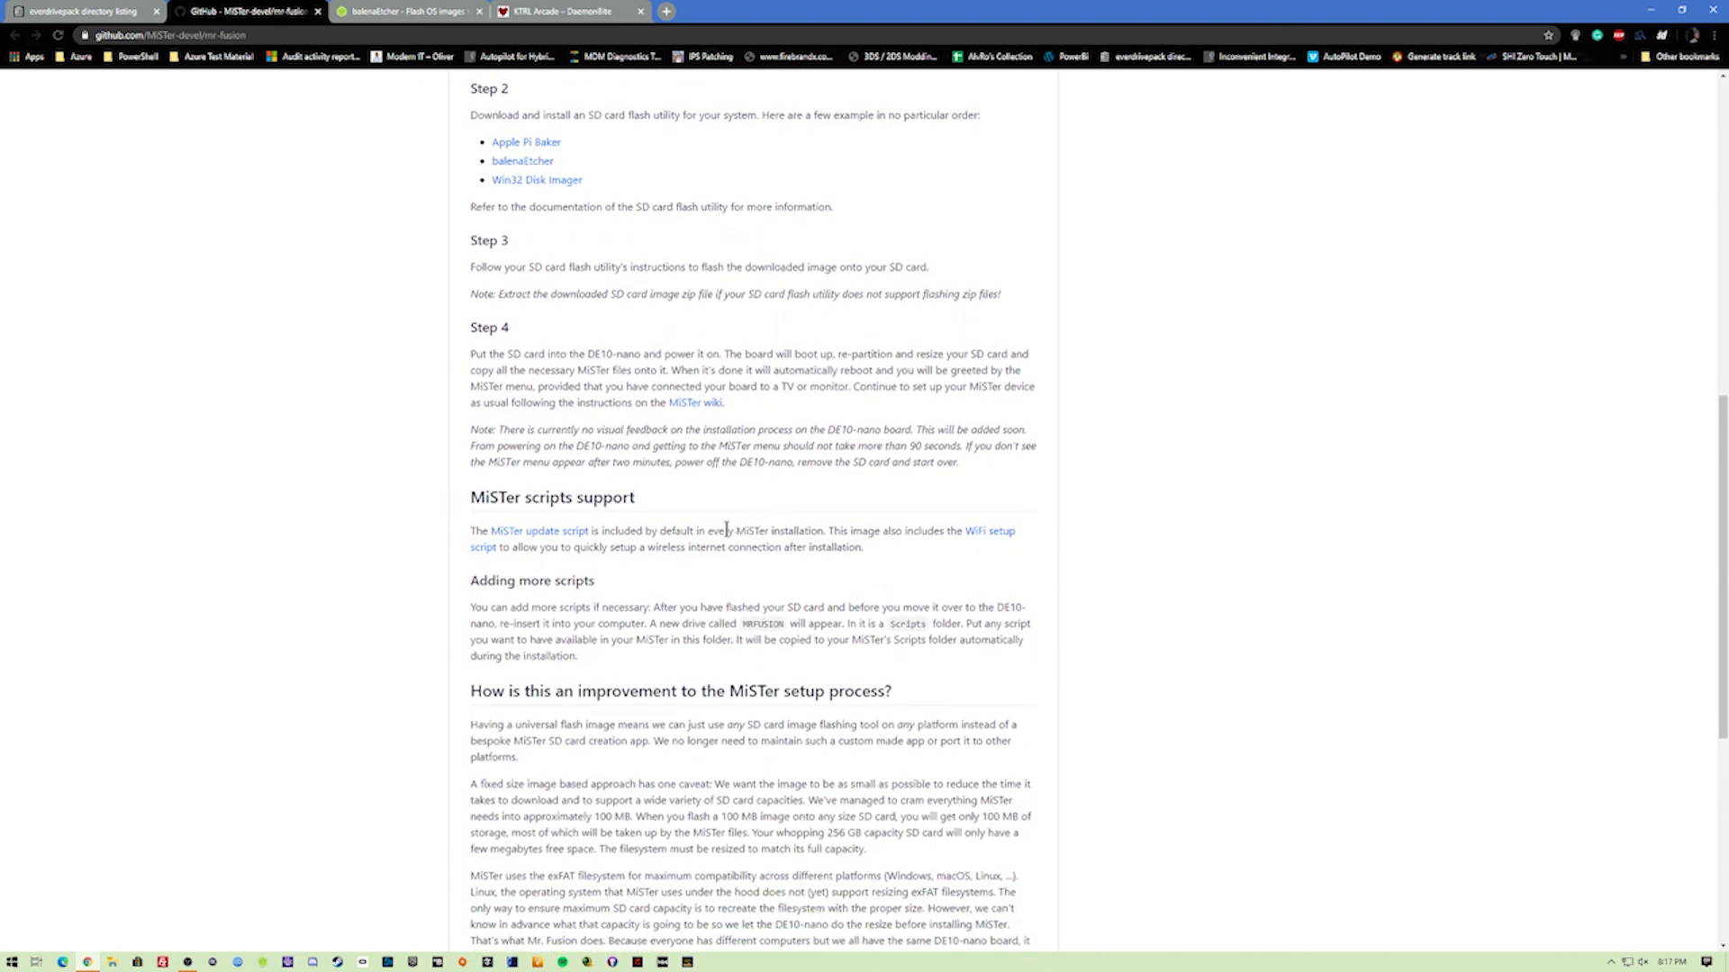
{"action": "scroll", "coordinate": [730, 548], "scroll_direction": "down", "scroll_amount": 2}
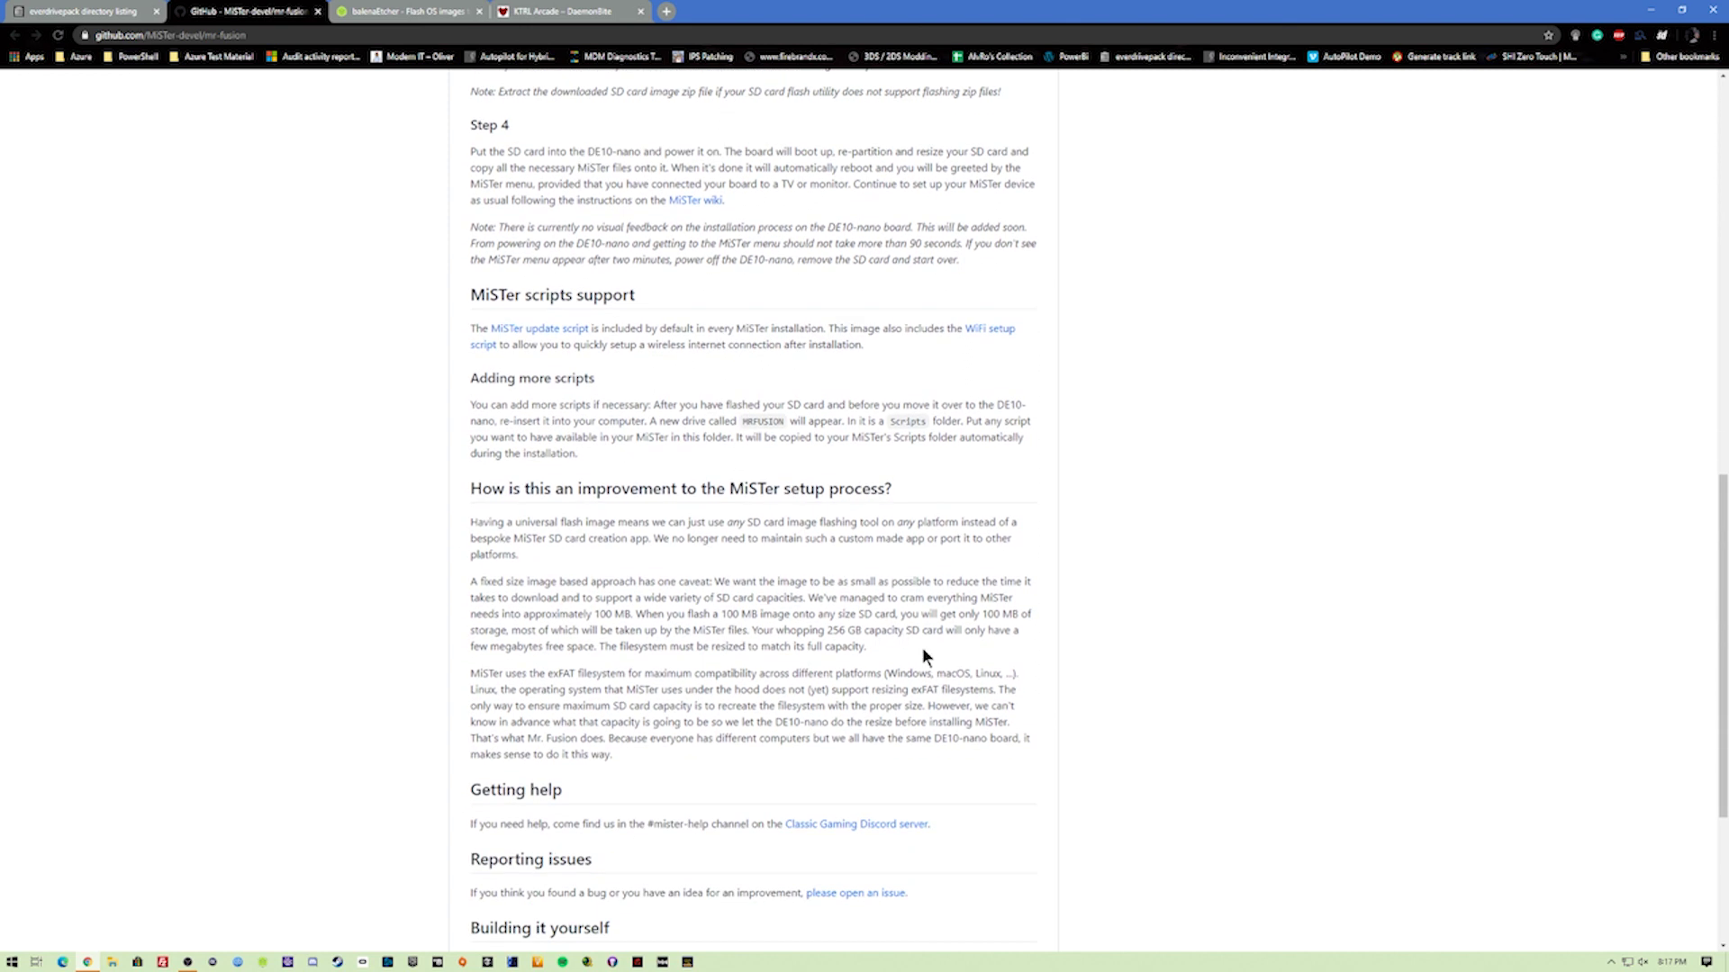
{"action": "scroll", "coordinate": [1022, 706], "scroll_direction": "down", "scroll_amount": 2}
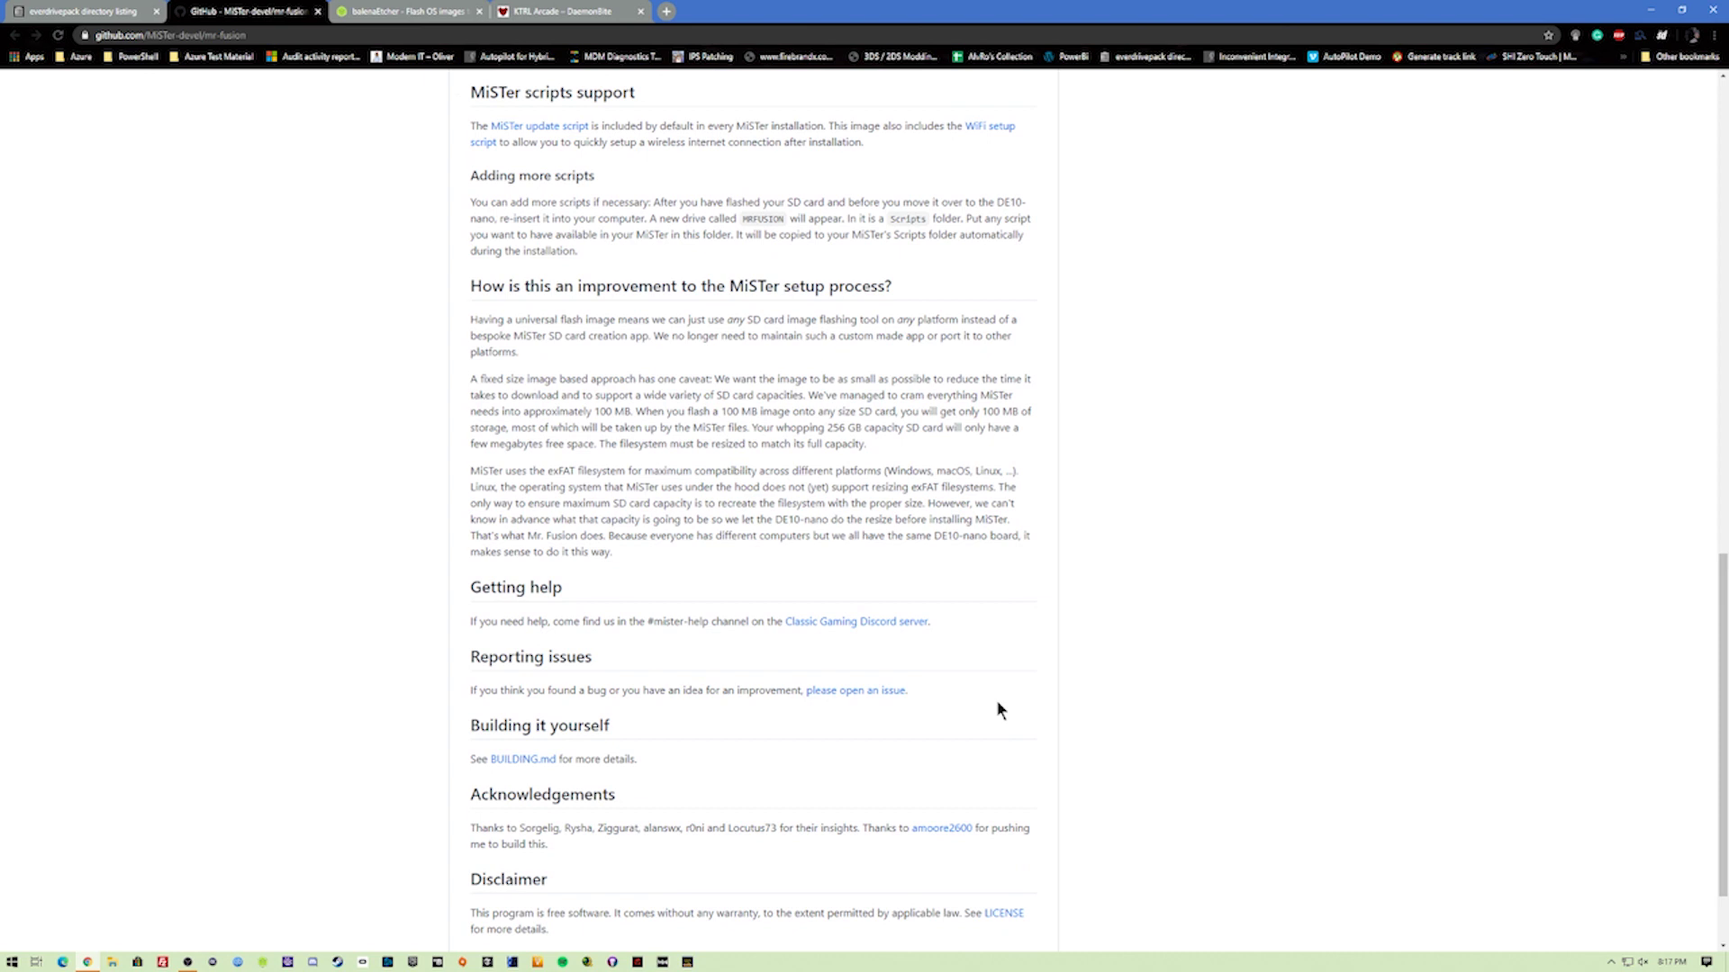
{"action": "scroll", "coordinate": [998, 702], "scroll_direction": "down", "scroll_amount": 2}
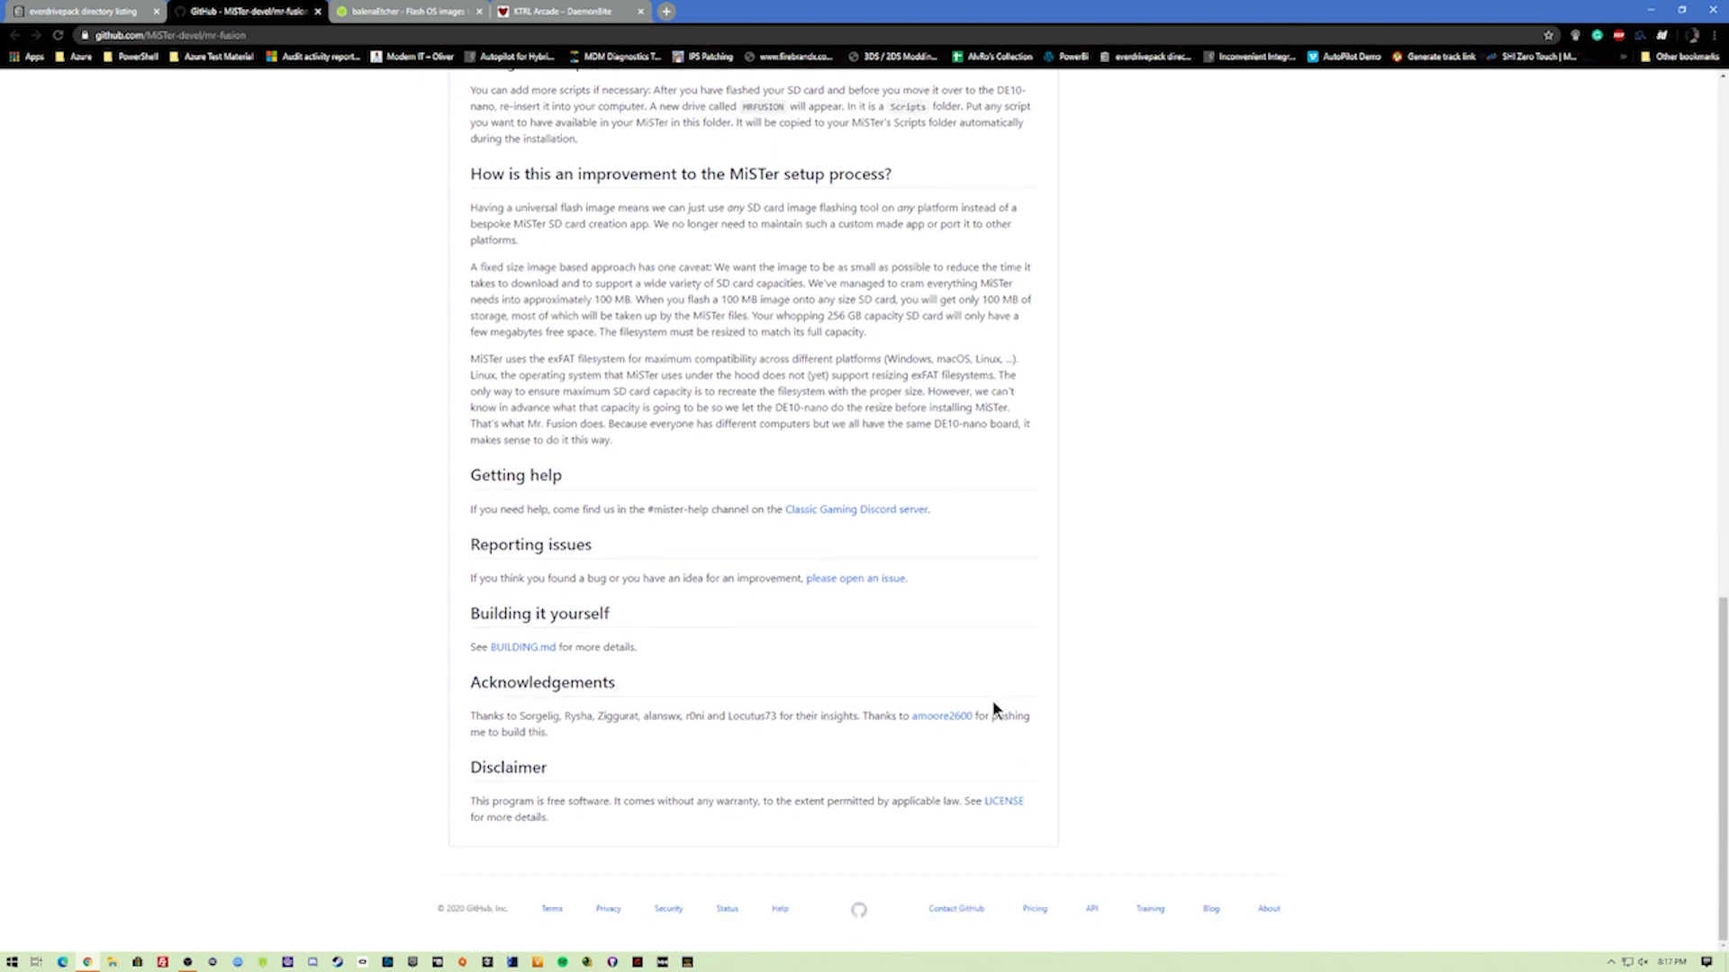
{"action": "scroll", "coordinate": [964, 680], "scroll_direction": "up", "scroll_amount": 3}
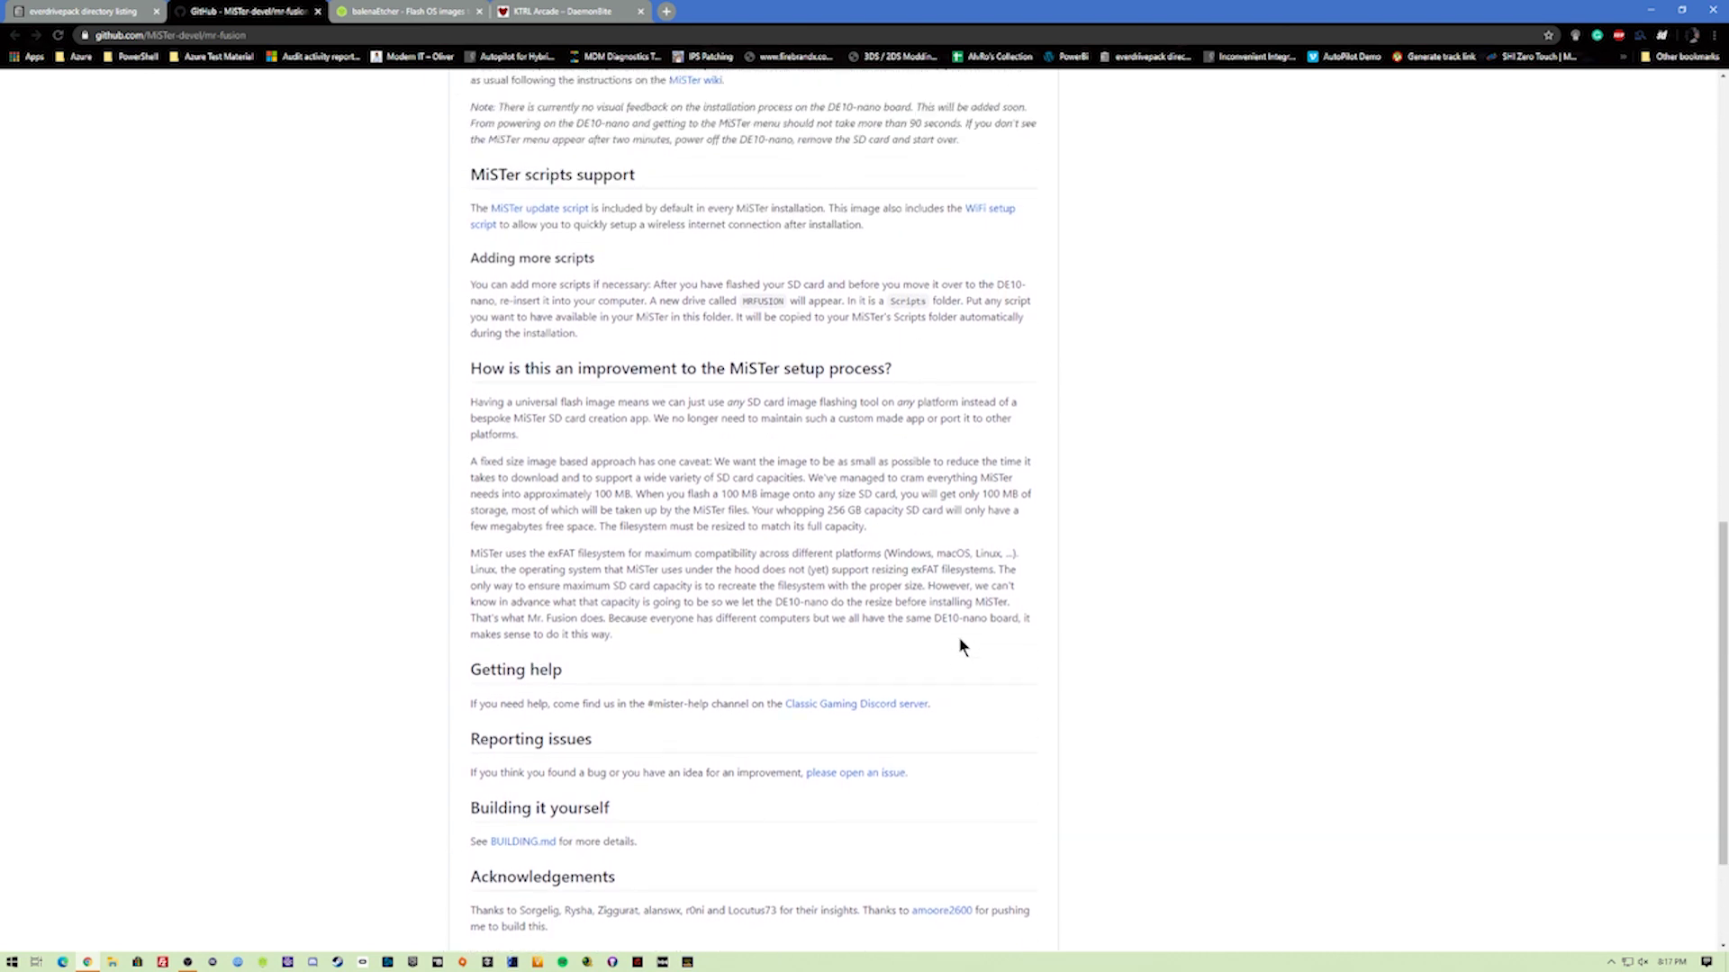
{"action": "scroll", "coordinate": [960, 645], "scroll_direction": "up", "scroll_amount": 3}
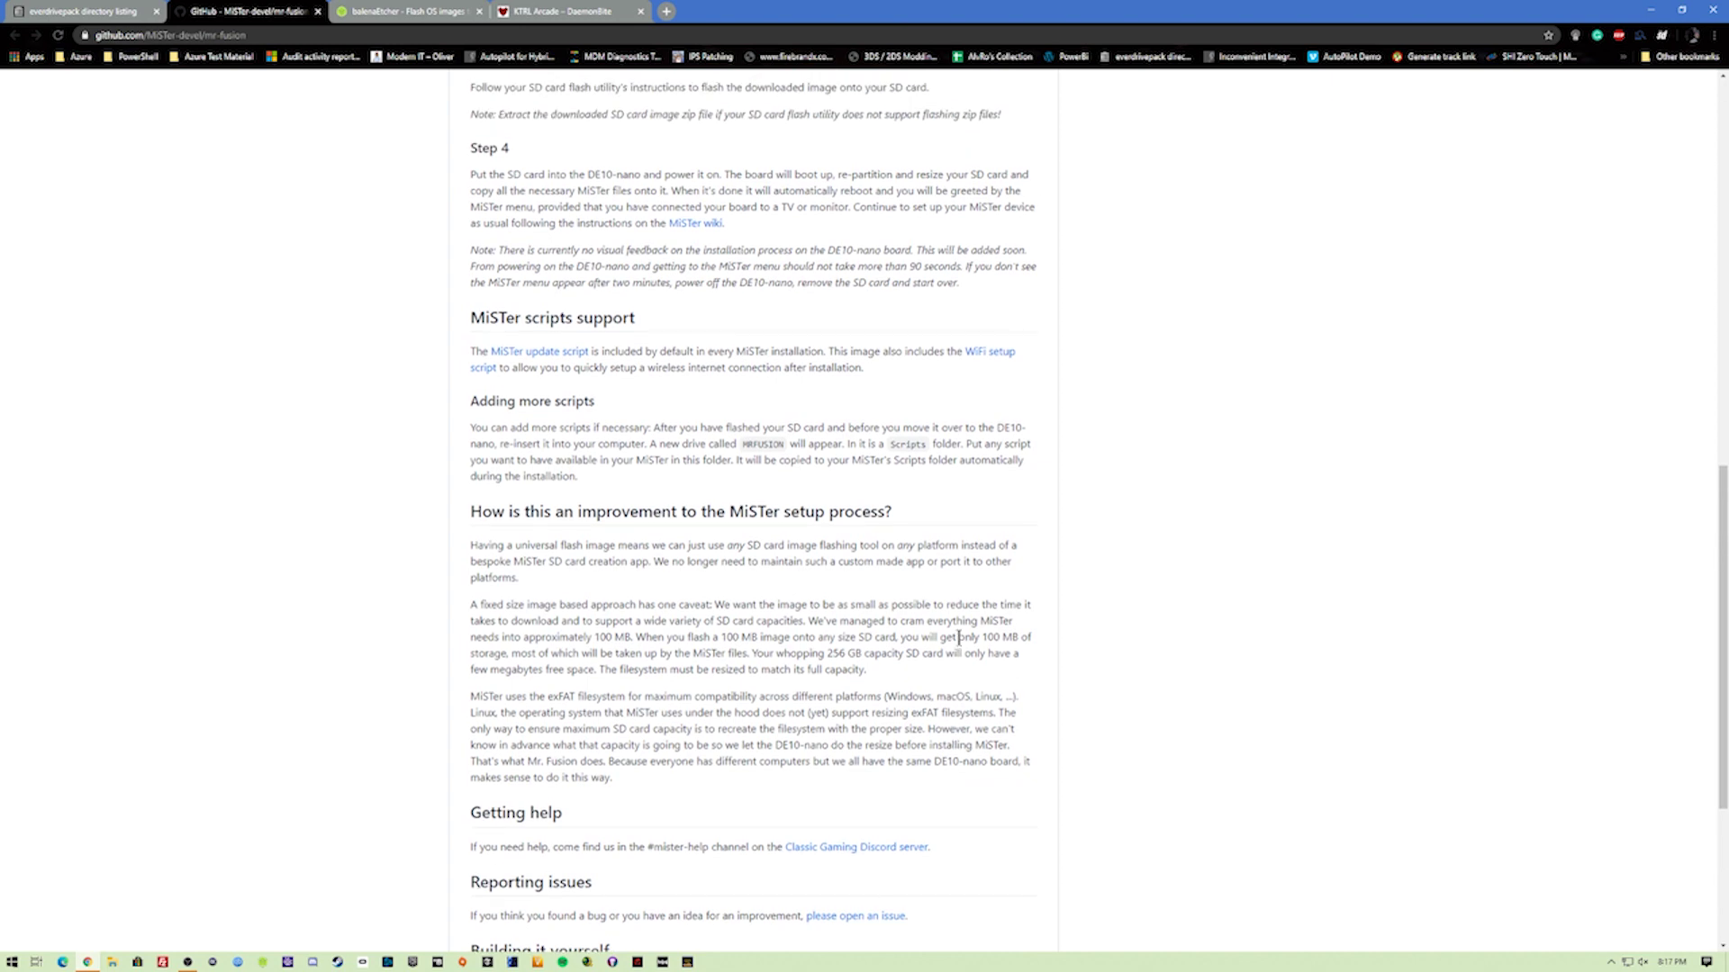
{"action": "scroll", "coordinate": [960, 645], "scroll_direction": "up", "scroll_amount": 5}
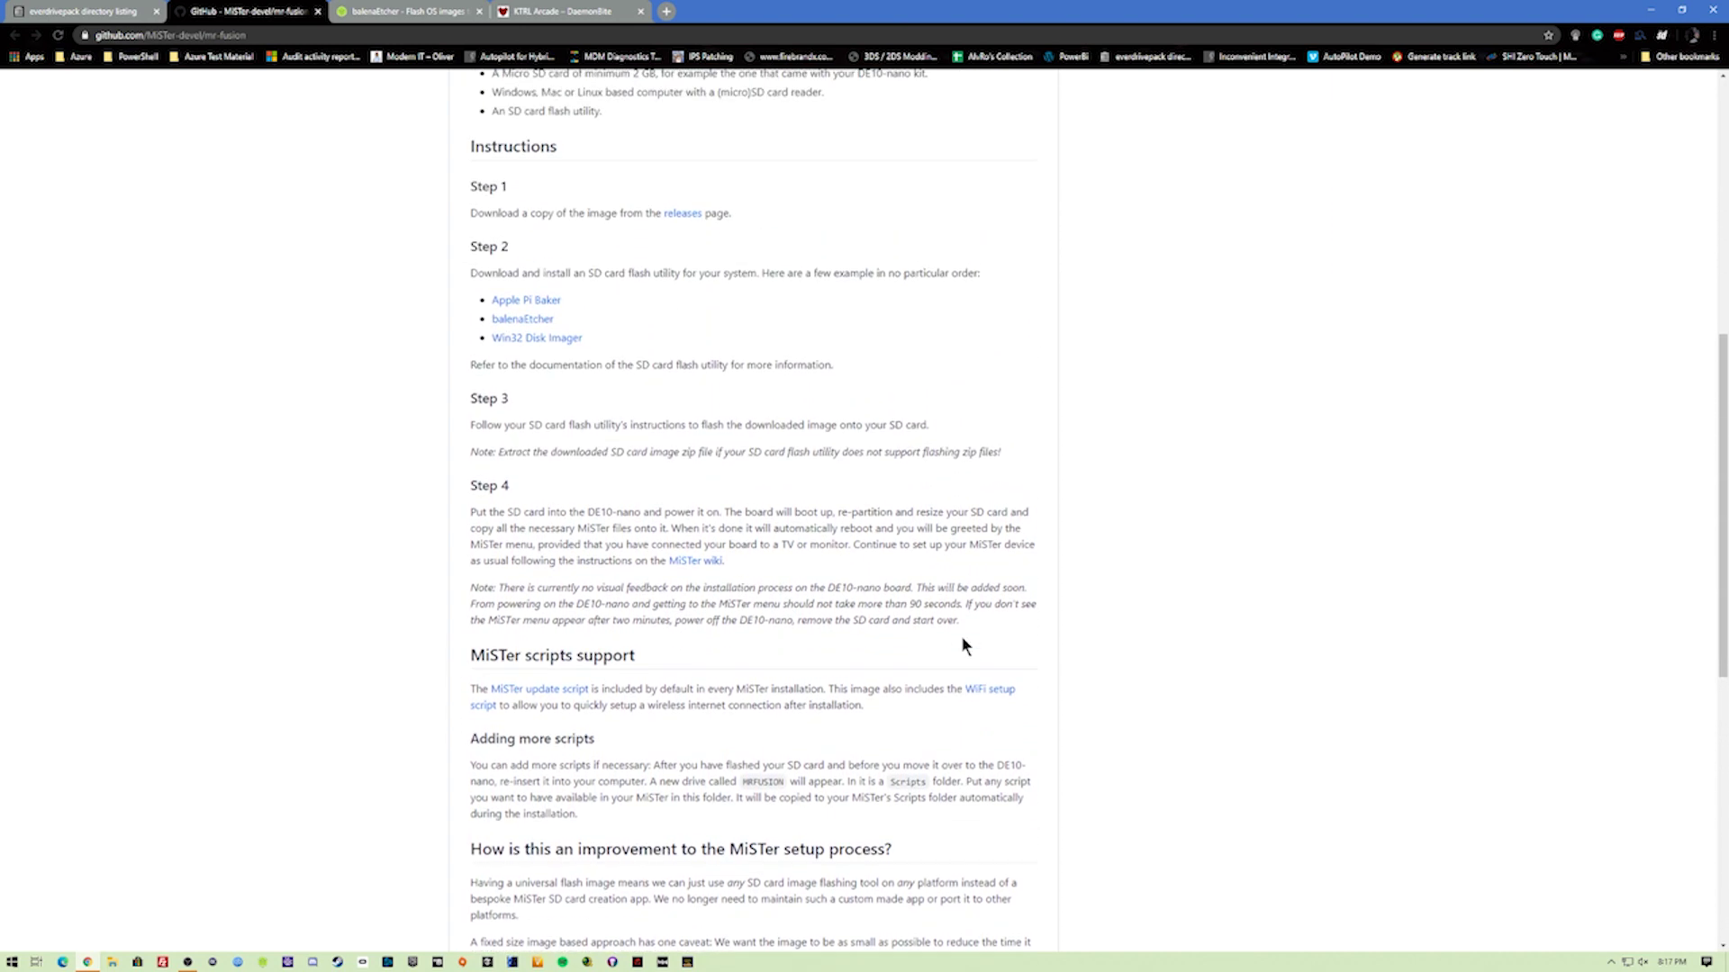
{"action": "scroll", "coordinate": [913, 595], "scroll_direction": "up", "scroll_amount": 2}
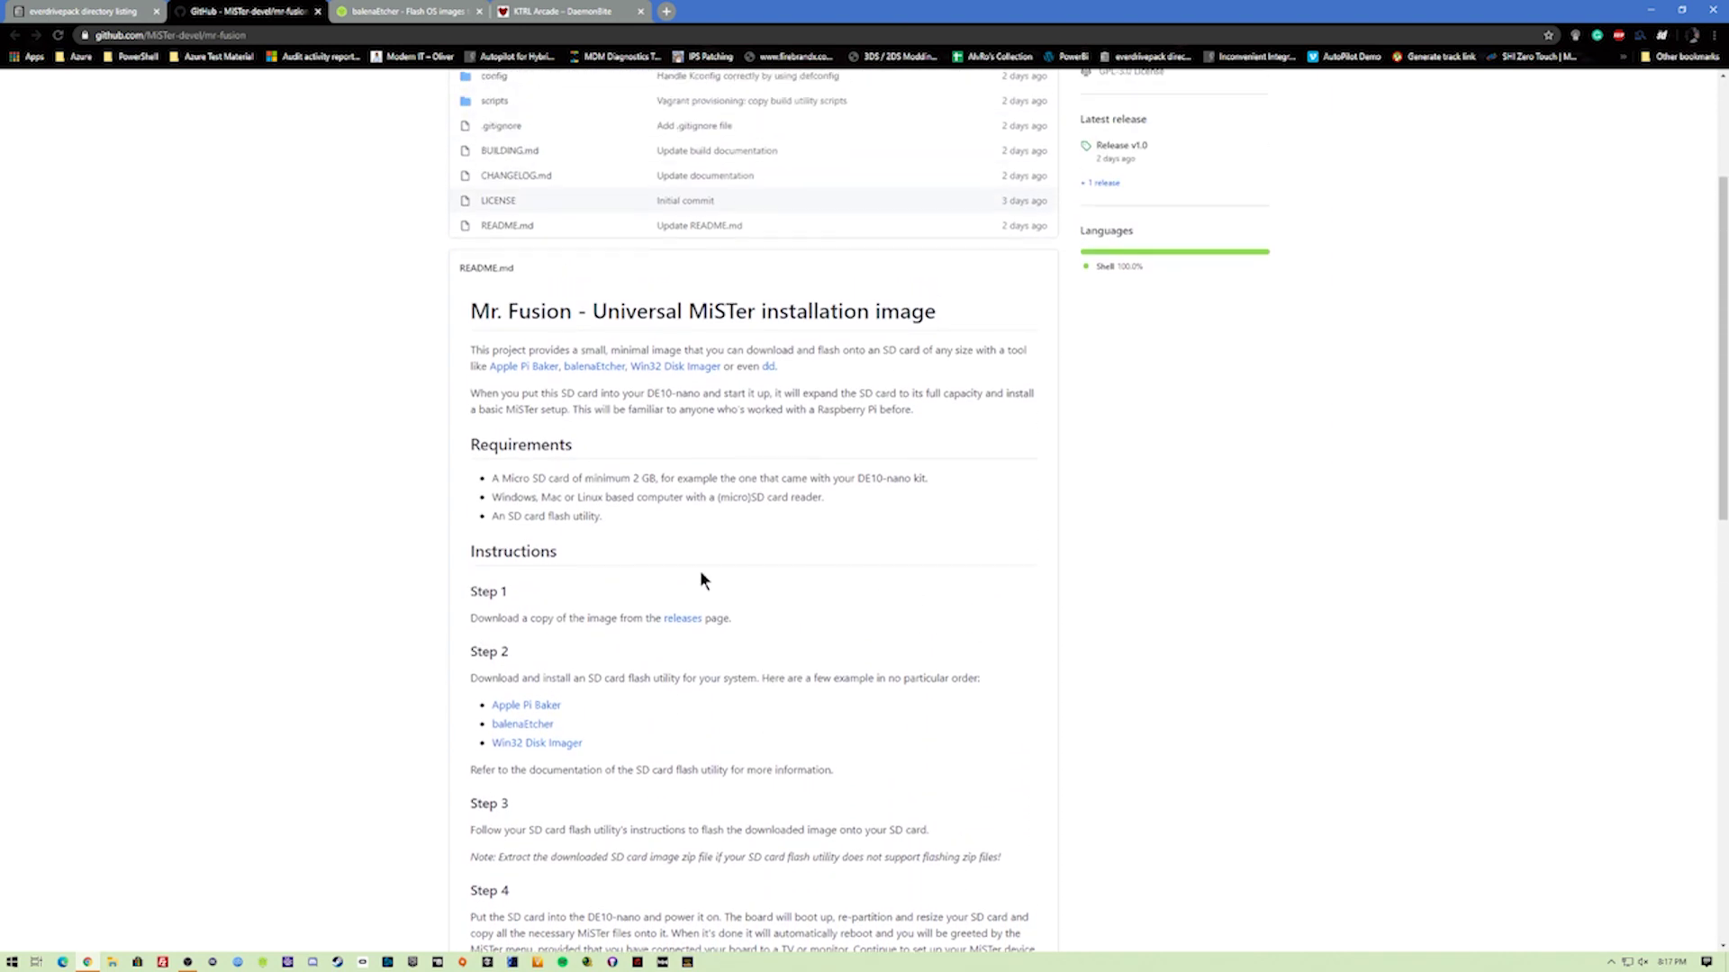
{"action": "left_click", "coordinate": [690, 620]}
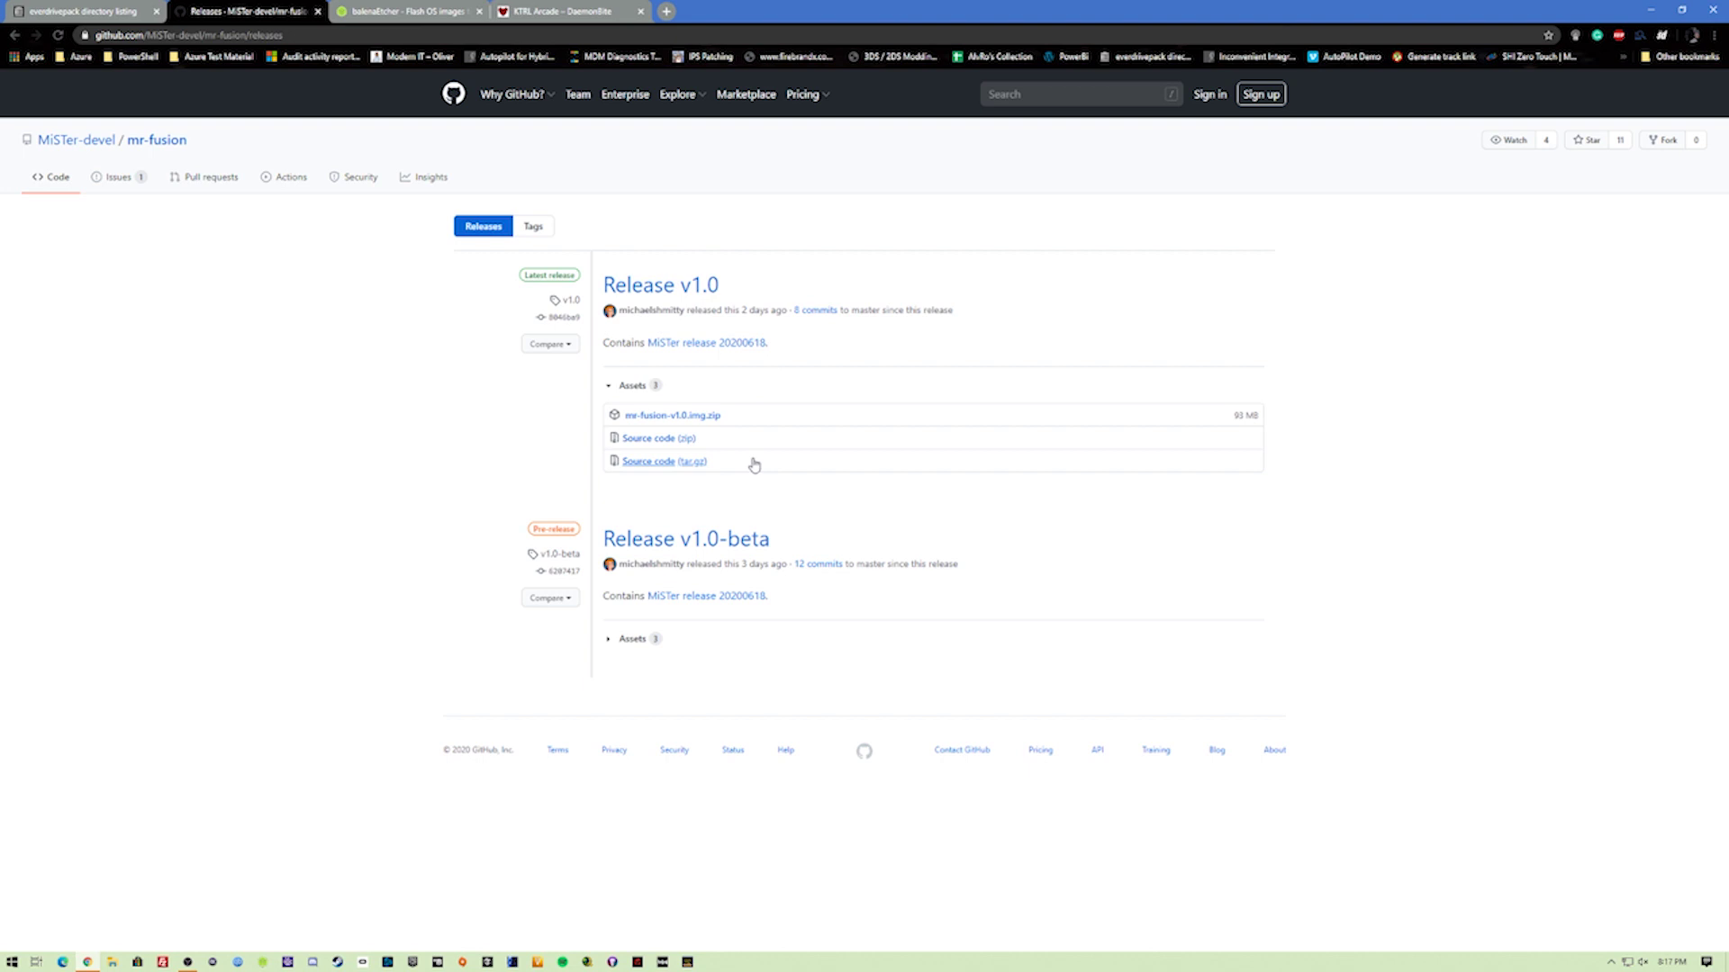
Save mr-fusion-v1.0.img.zip from Release v1.0 into Emu_Roms (Z:) > MiSTer Scripts.
{"action": "left_click", "coordinate": [651, 414]}
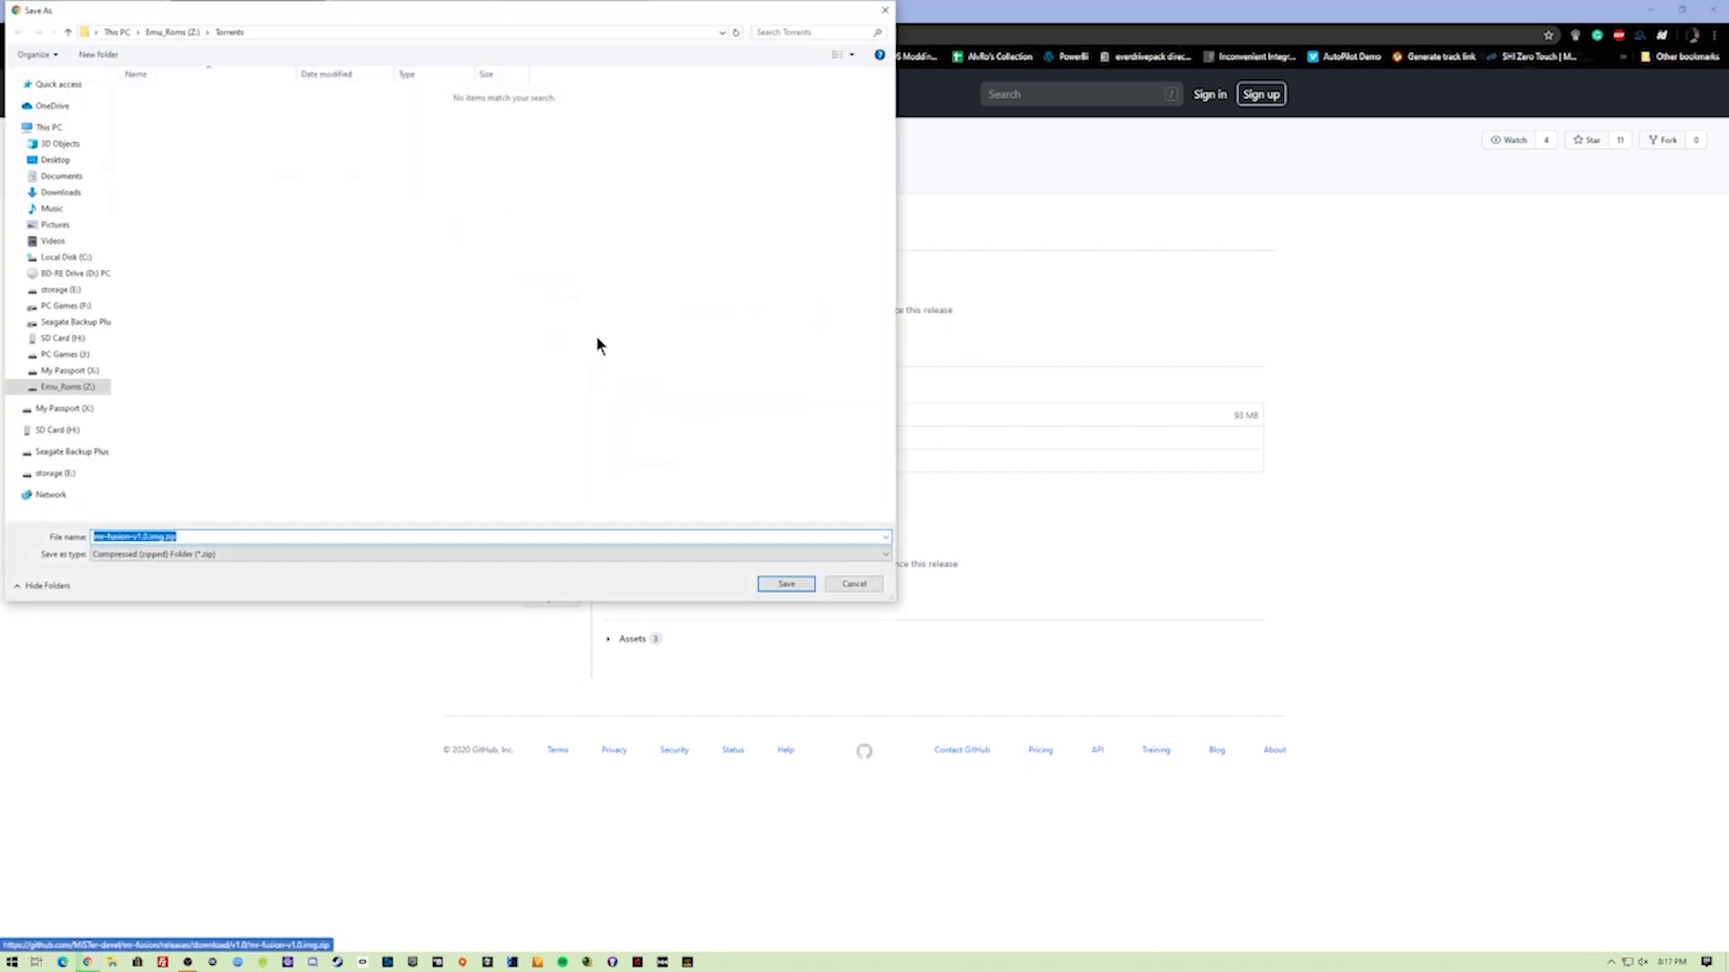
{"action": "left_click", "coordinate": [170, 37]}
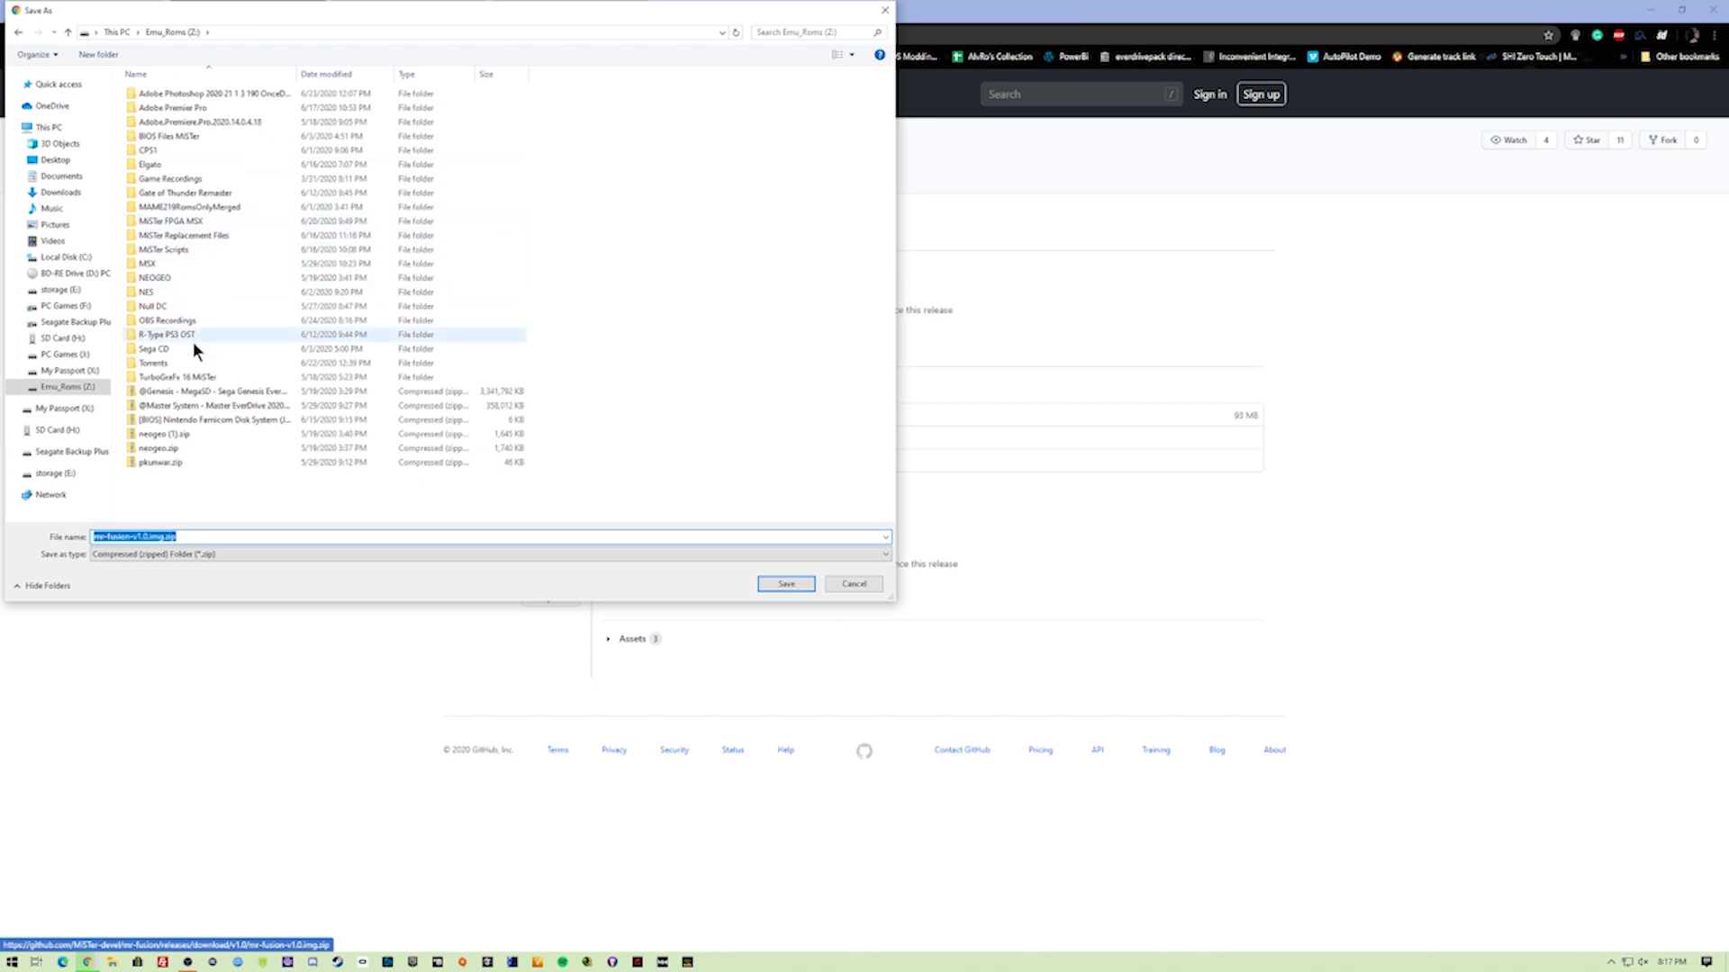
{"action": "double_click", "coordinate": [180, 248]}
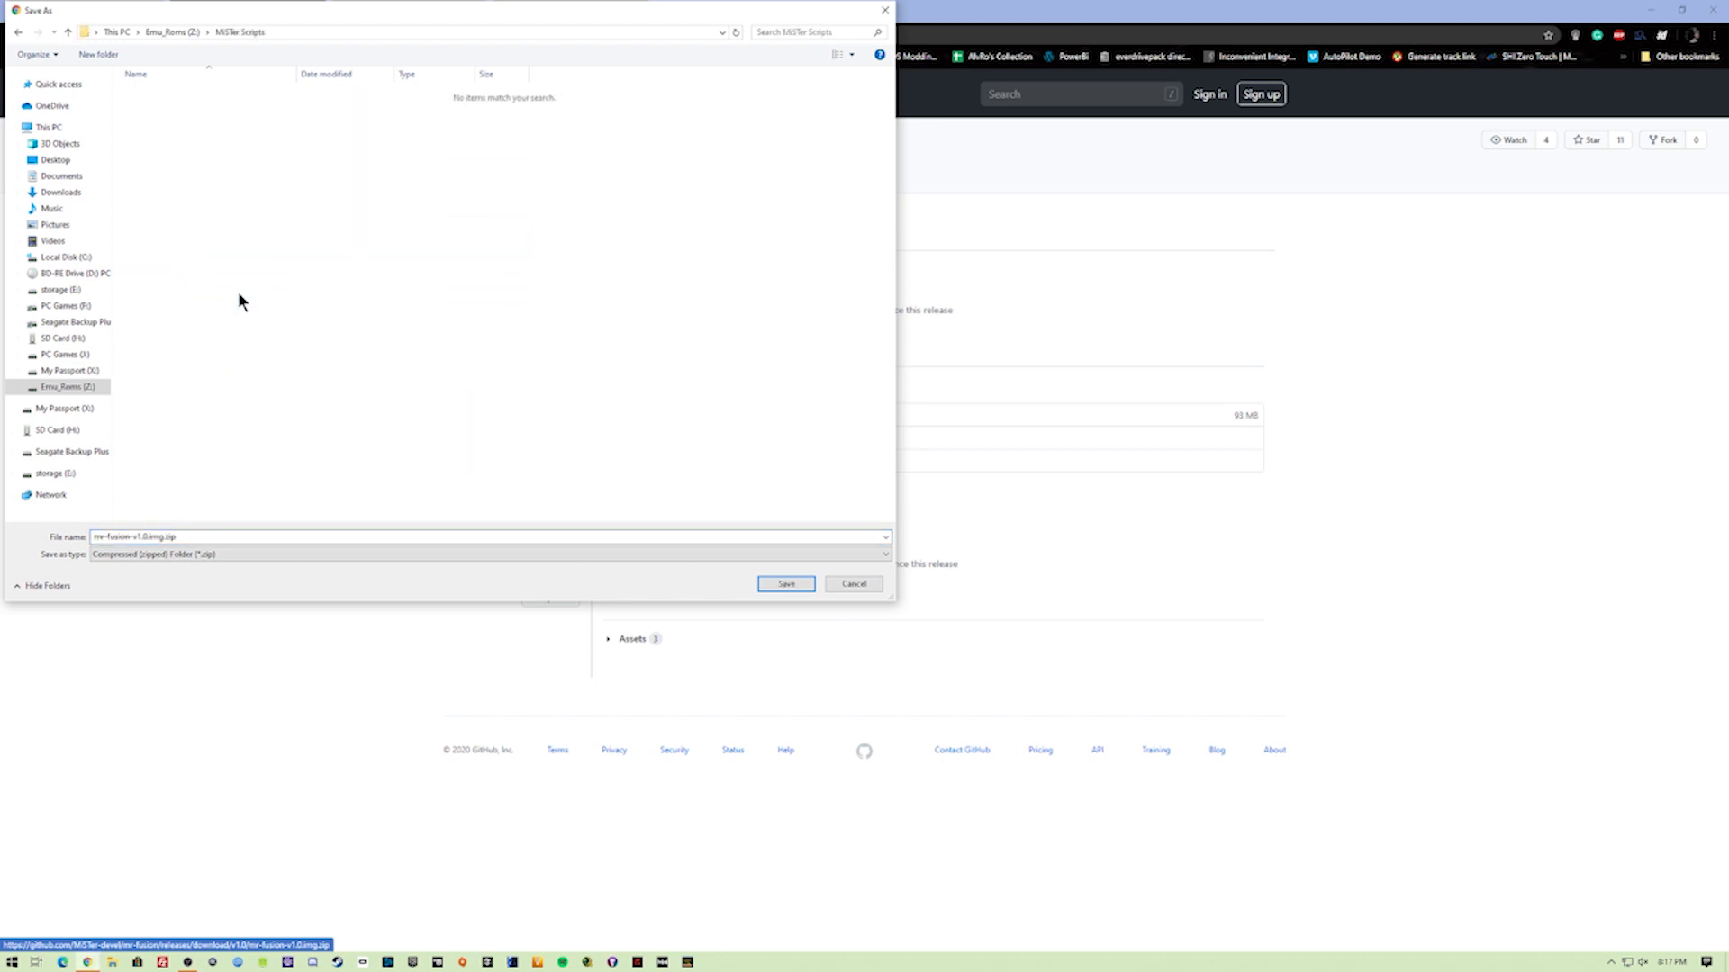
{"action": "left_click", "coordinate": [801, 586]}
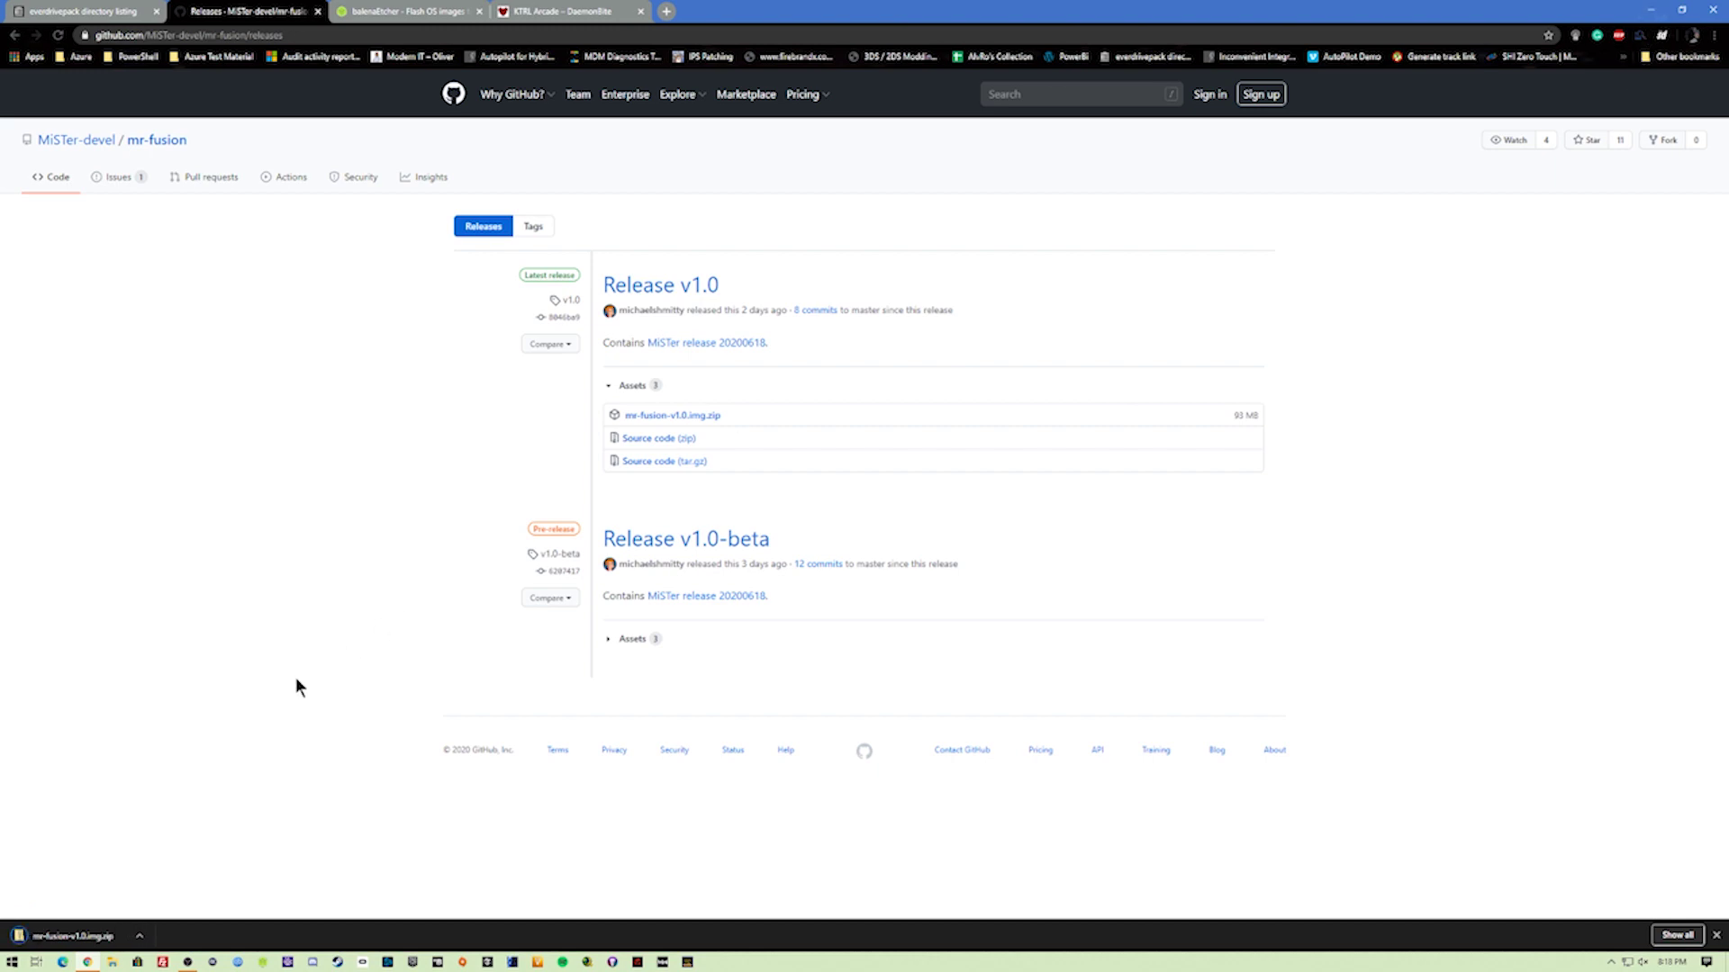
Show the downloaded zip in its folder and minimise the browser.
{"action": "right_click", "coordinate": [108, 934]}
{"action": "left_click", "coordinate": [144, 904]}
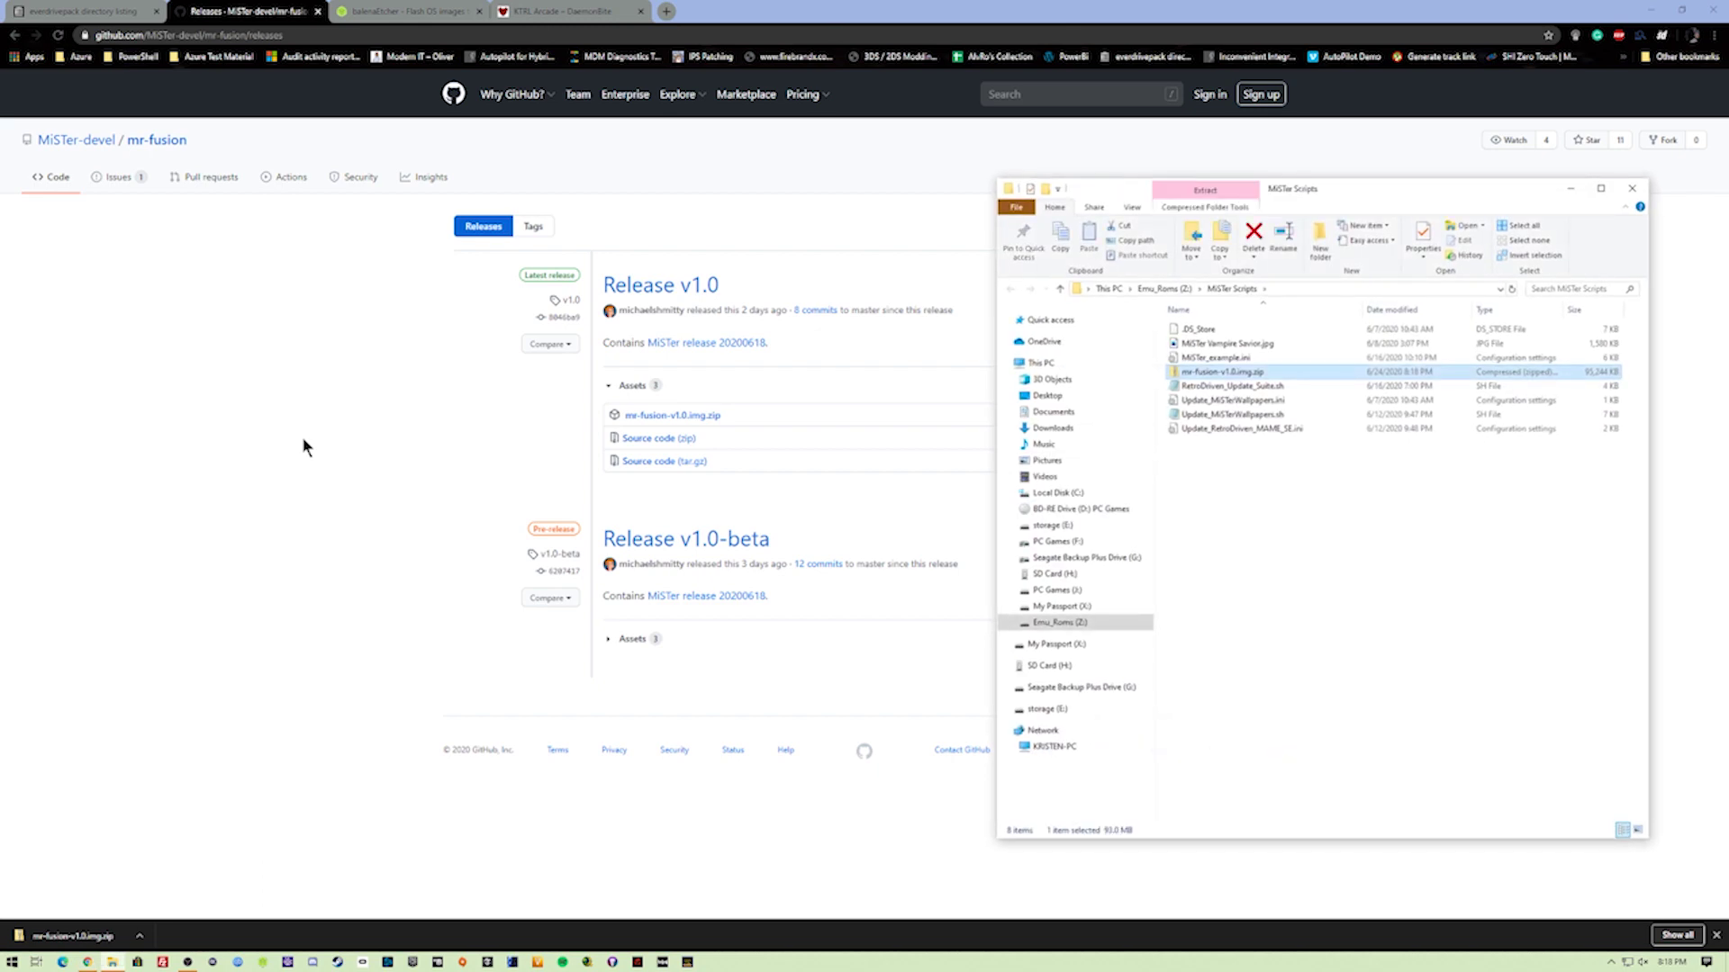
{"action": "left_click", "coordinate": [1650, 10]}
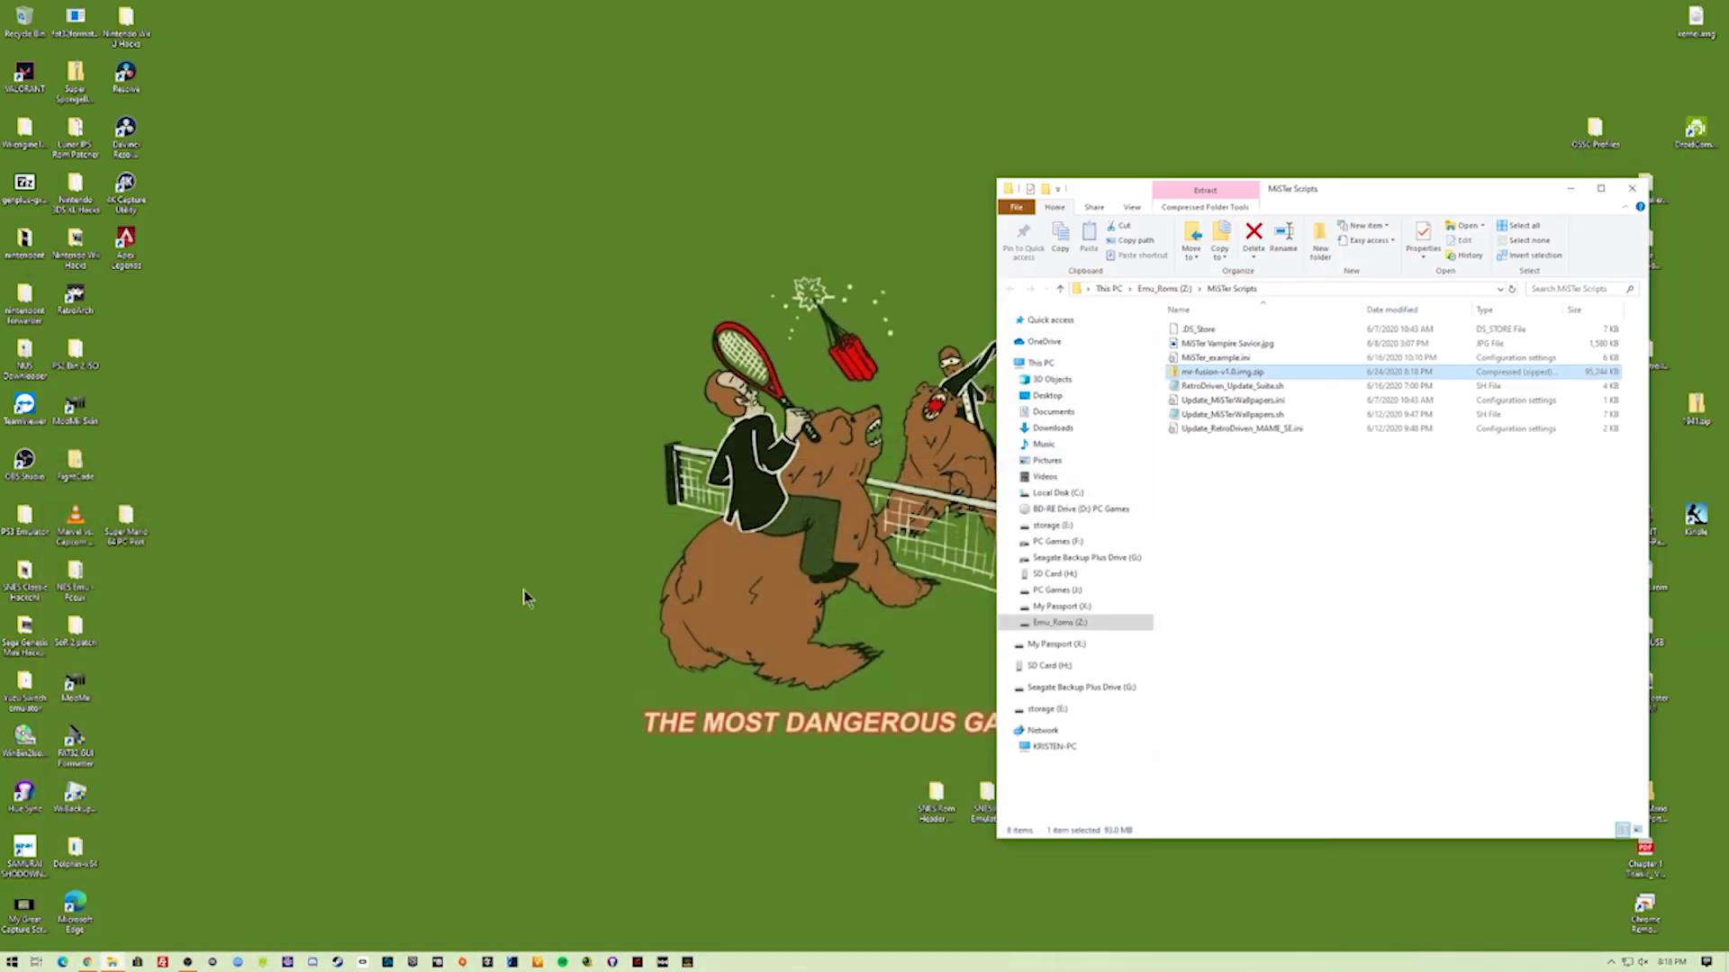
Quick-format the SD card with SD Card Formatter, then close the formatter.
{"action": "key", "text": "super"}
{"action": "type", "text": "sd"}
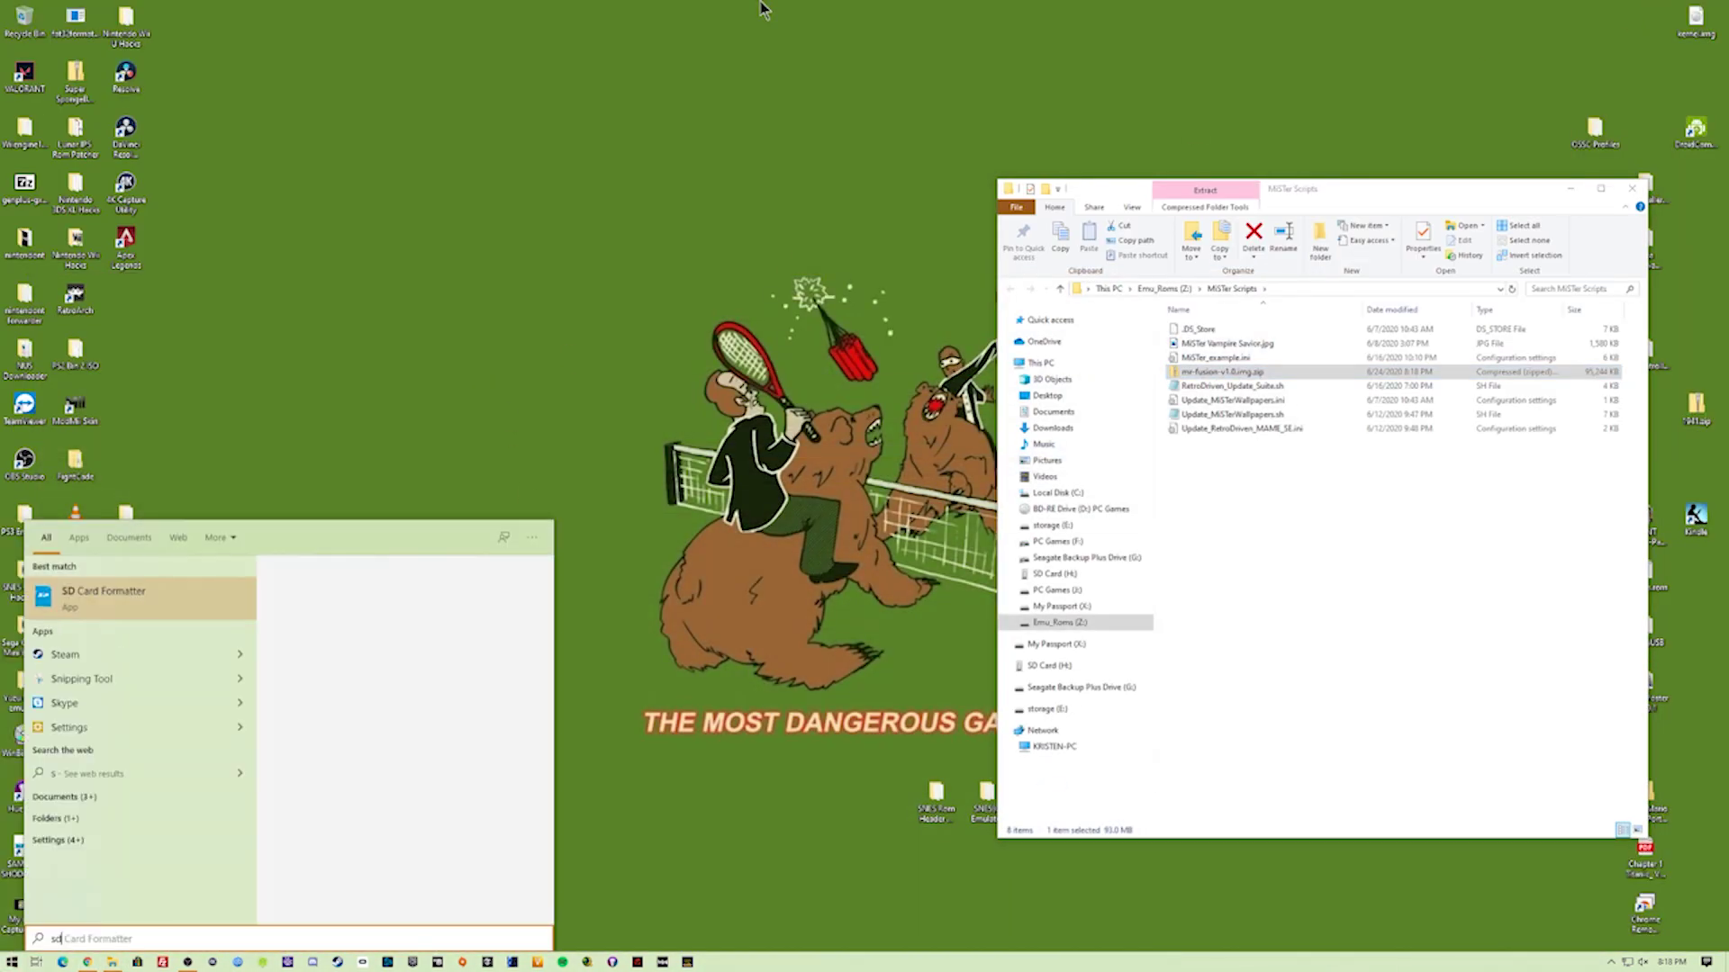
{"action": "key", "text": "Return"}
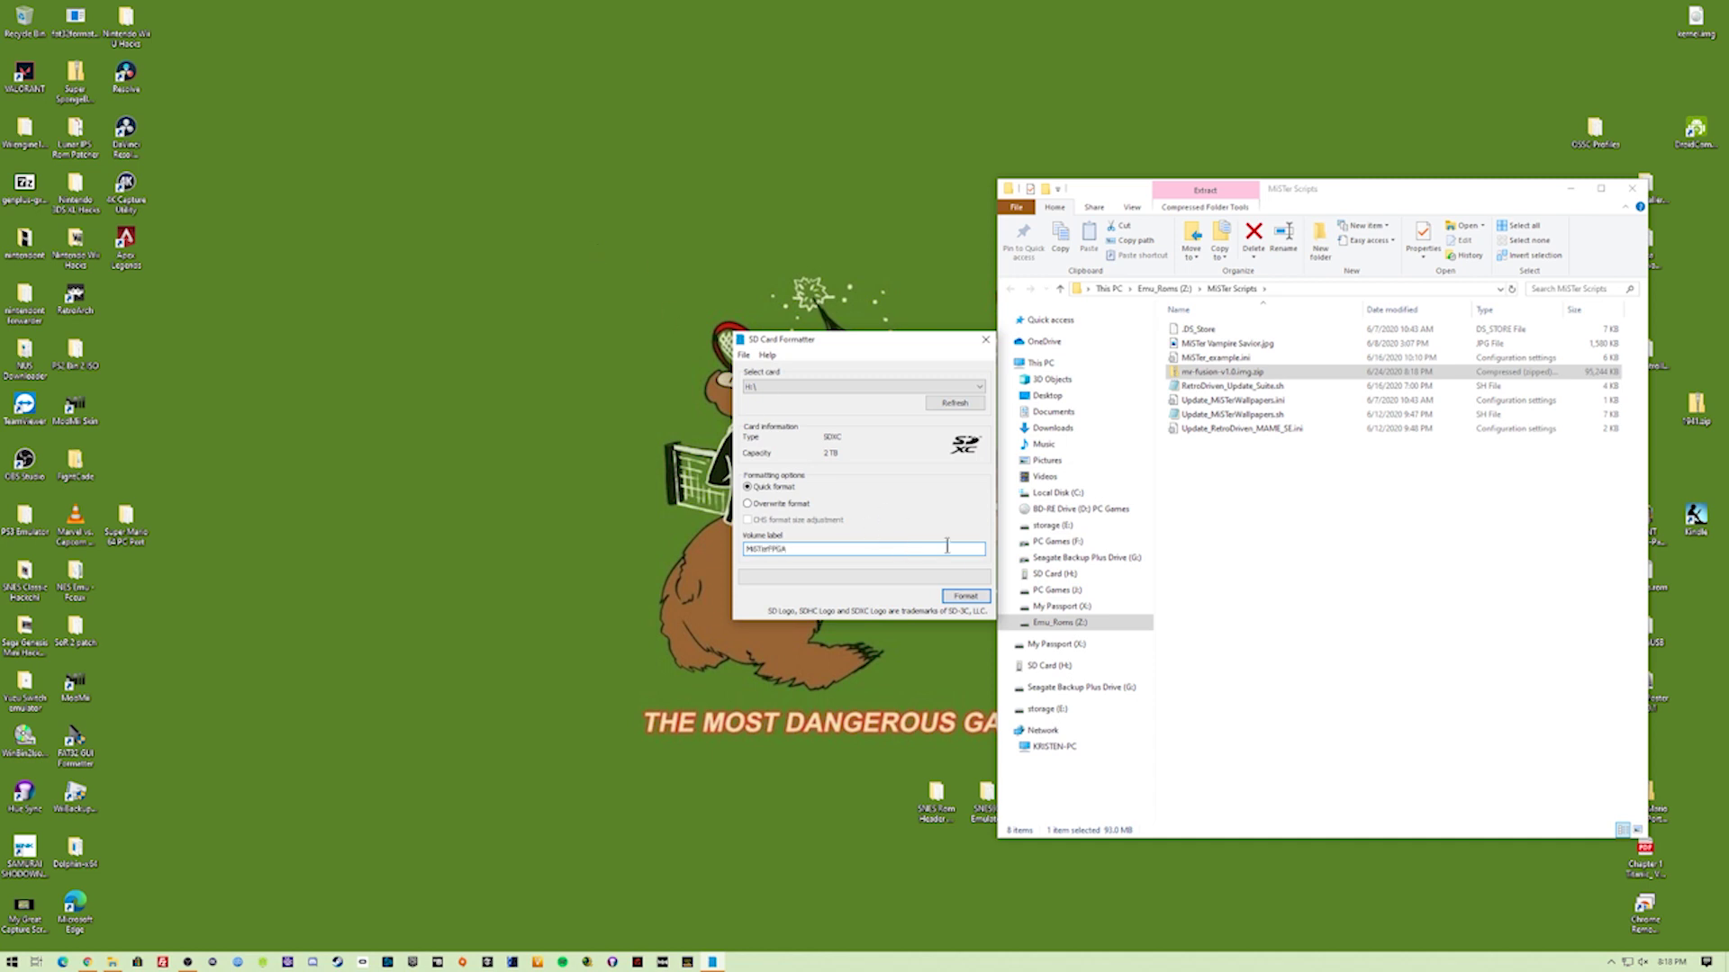
{"action": "left_click", "coordinate": [975, 599]}
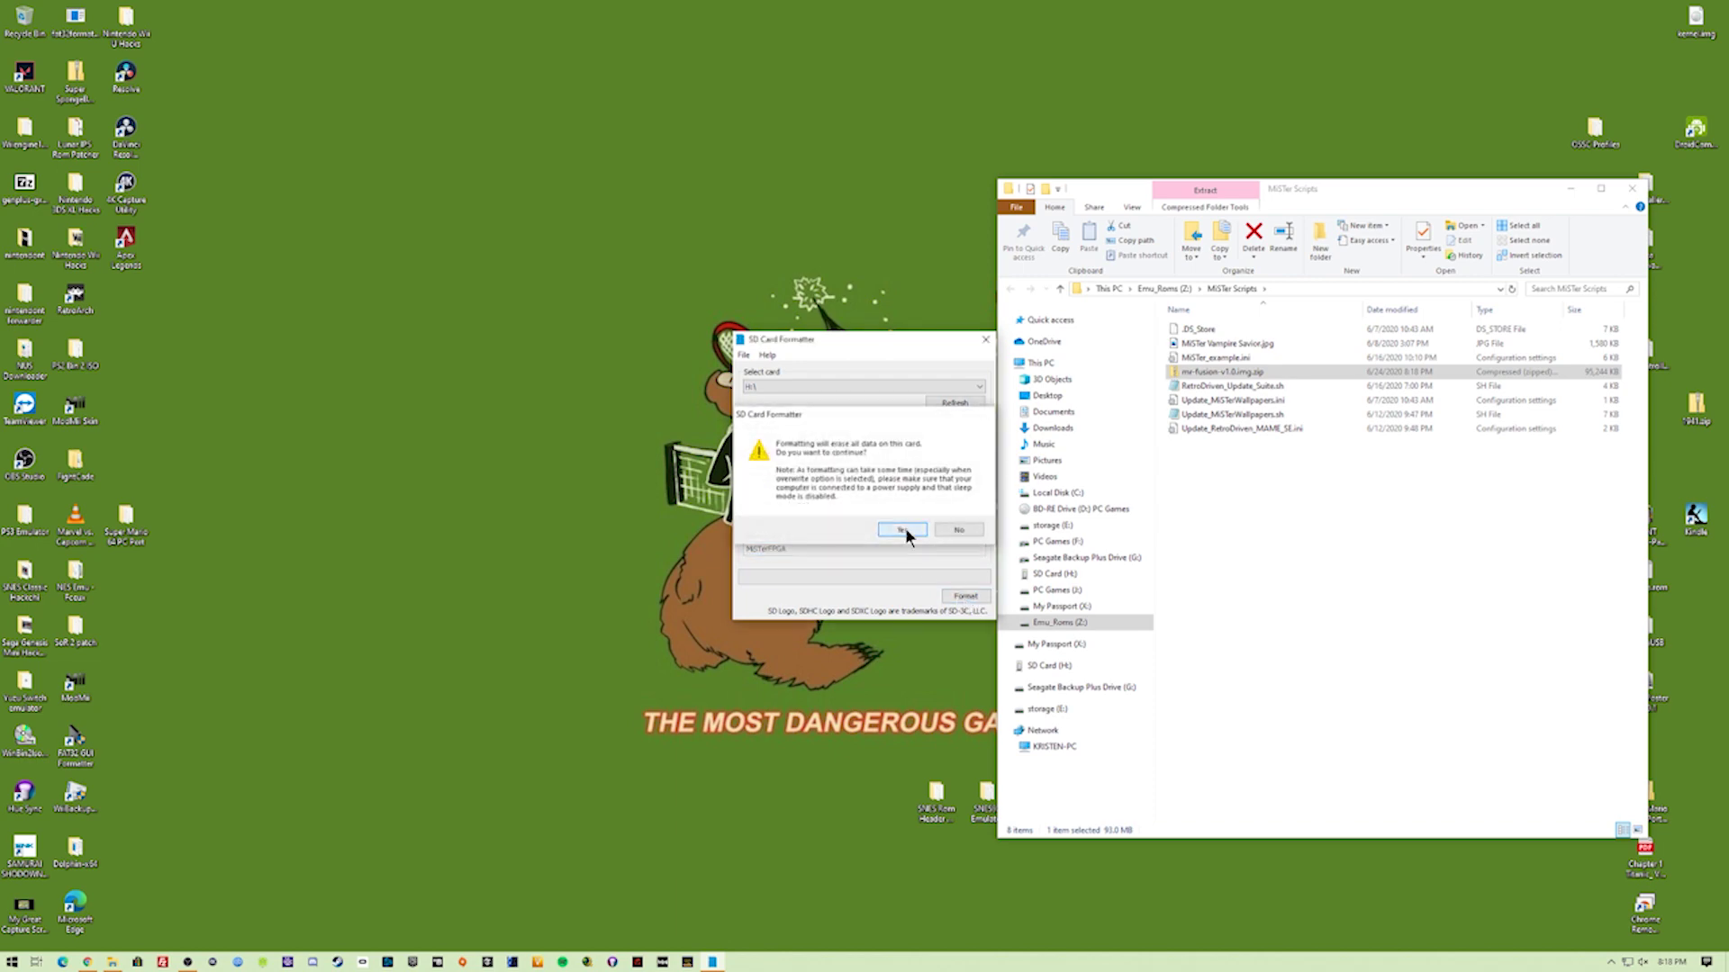
{"action": "left_click", "coordinate": [909, 533]}
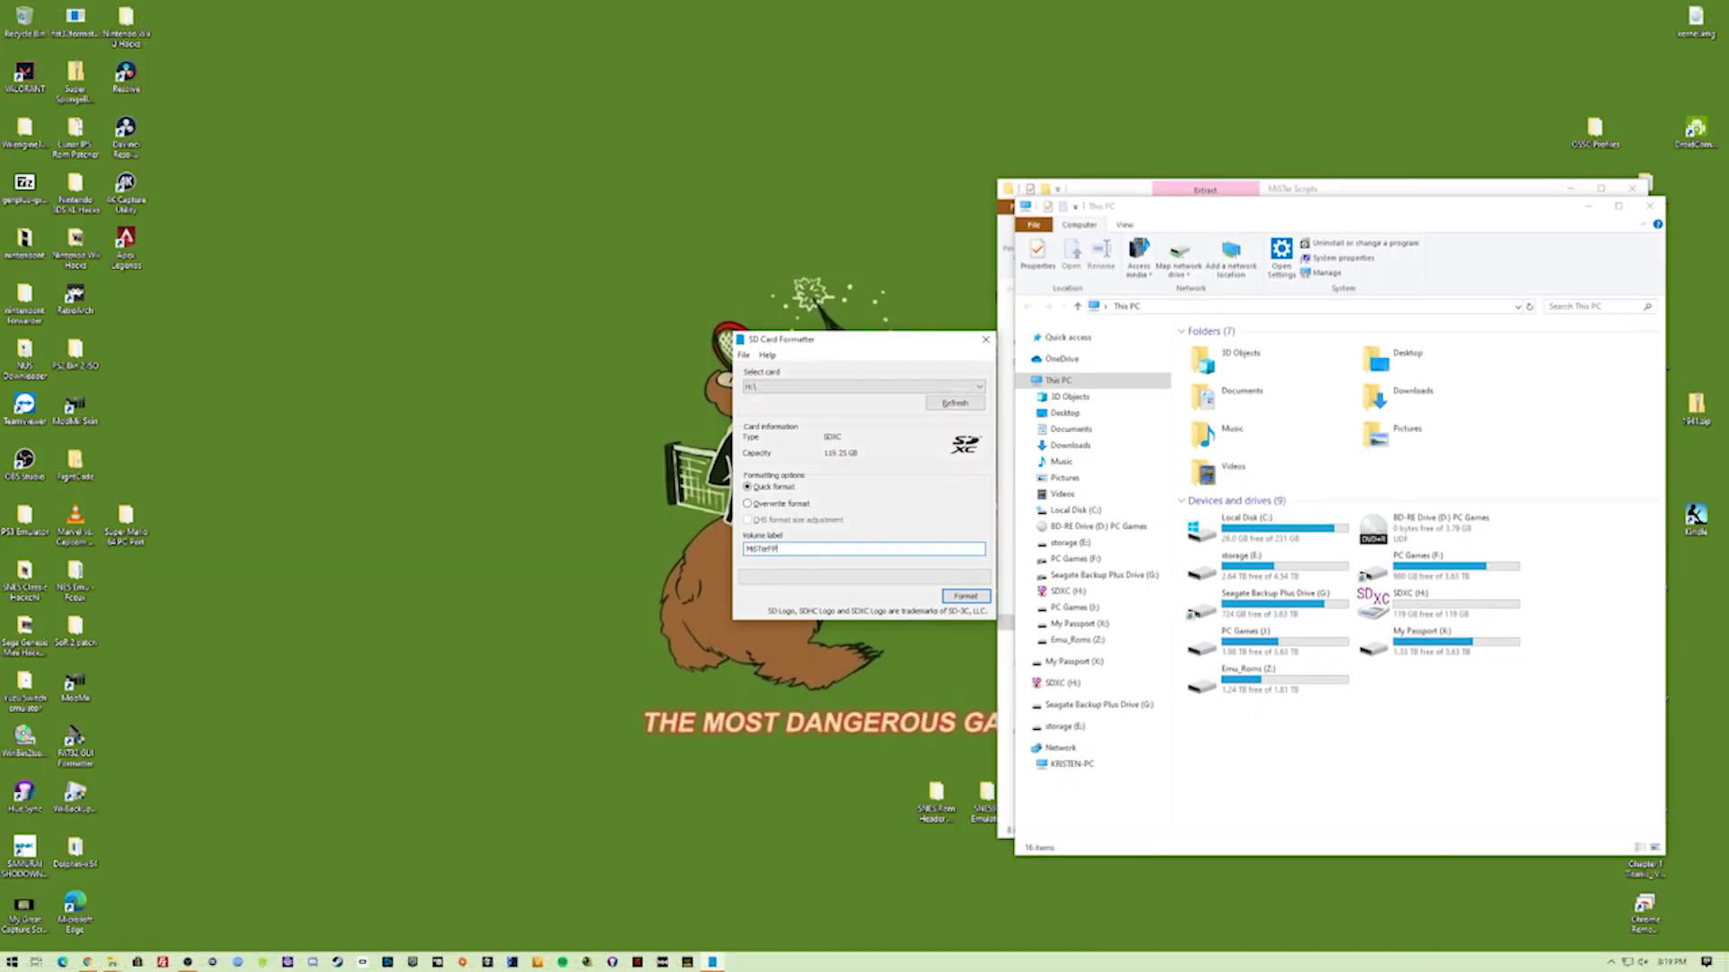
{"action": "key", "text": "Return"}
{"action": "left_click", "coordinate": [920, 537]}
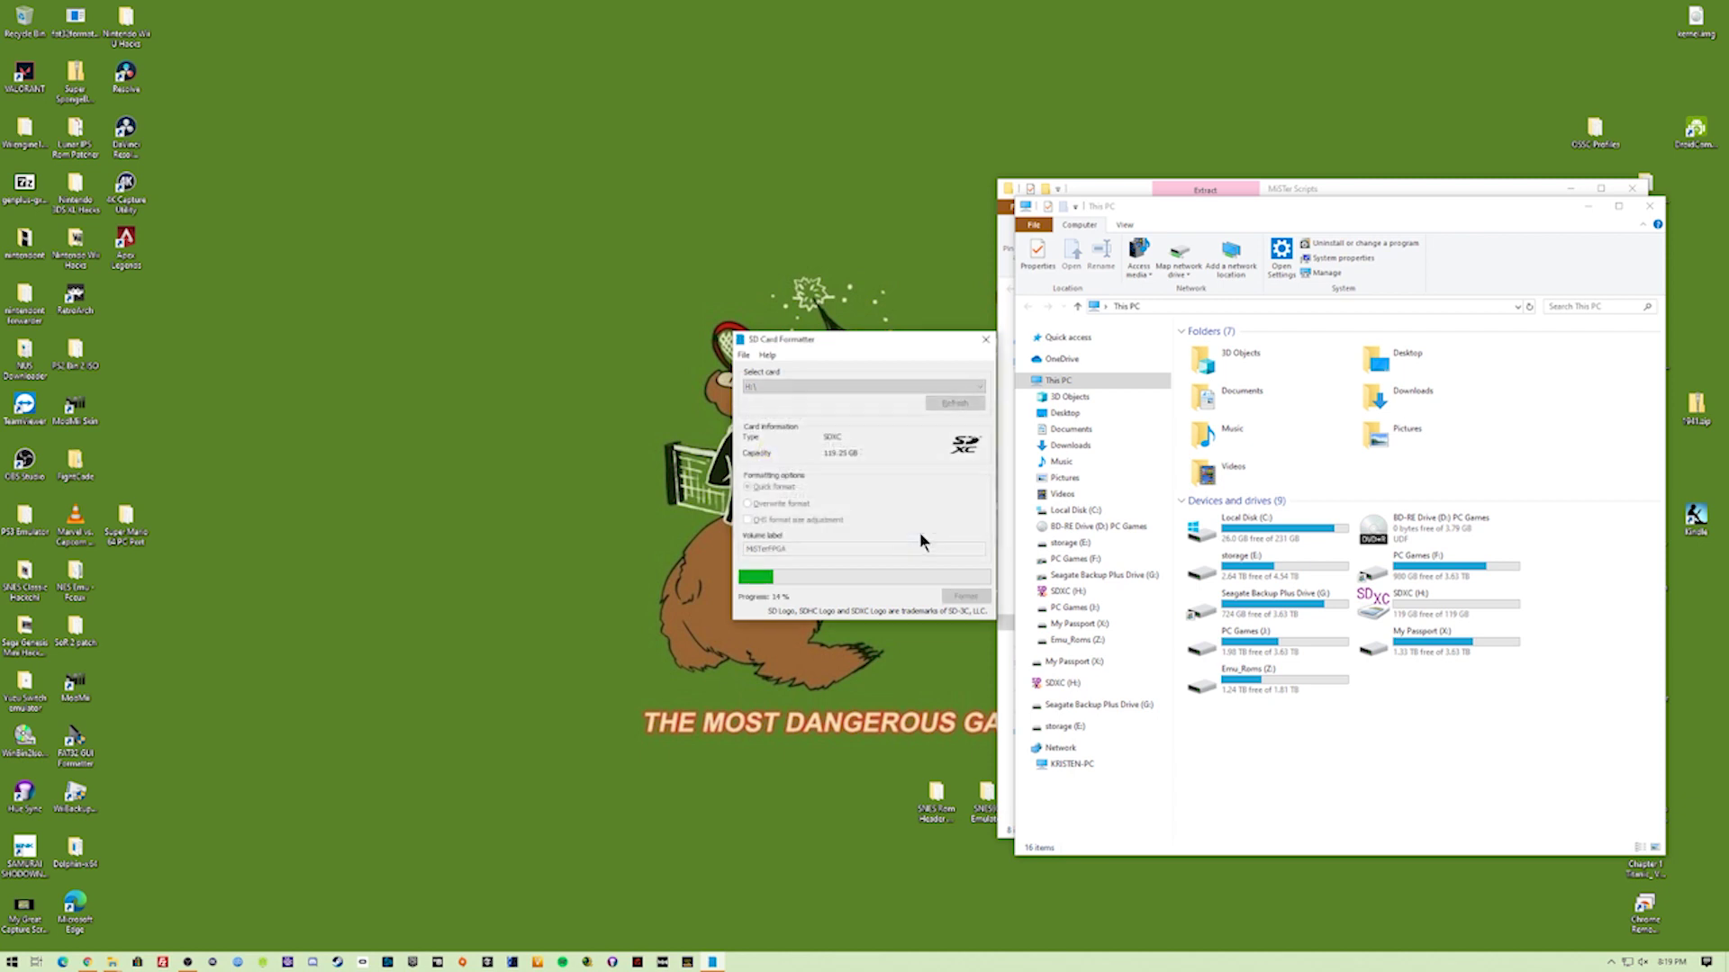
{"action": "left_click", "coordinate": [938, 533]}
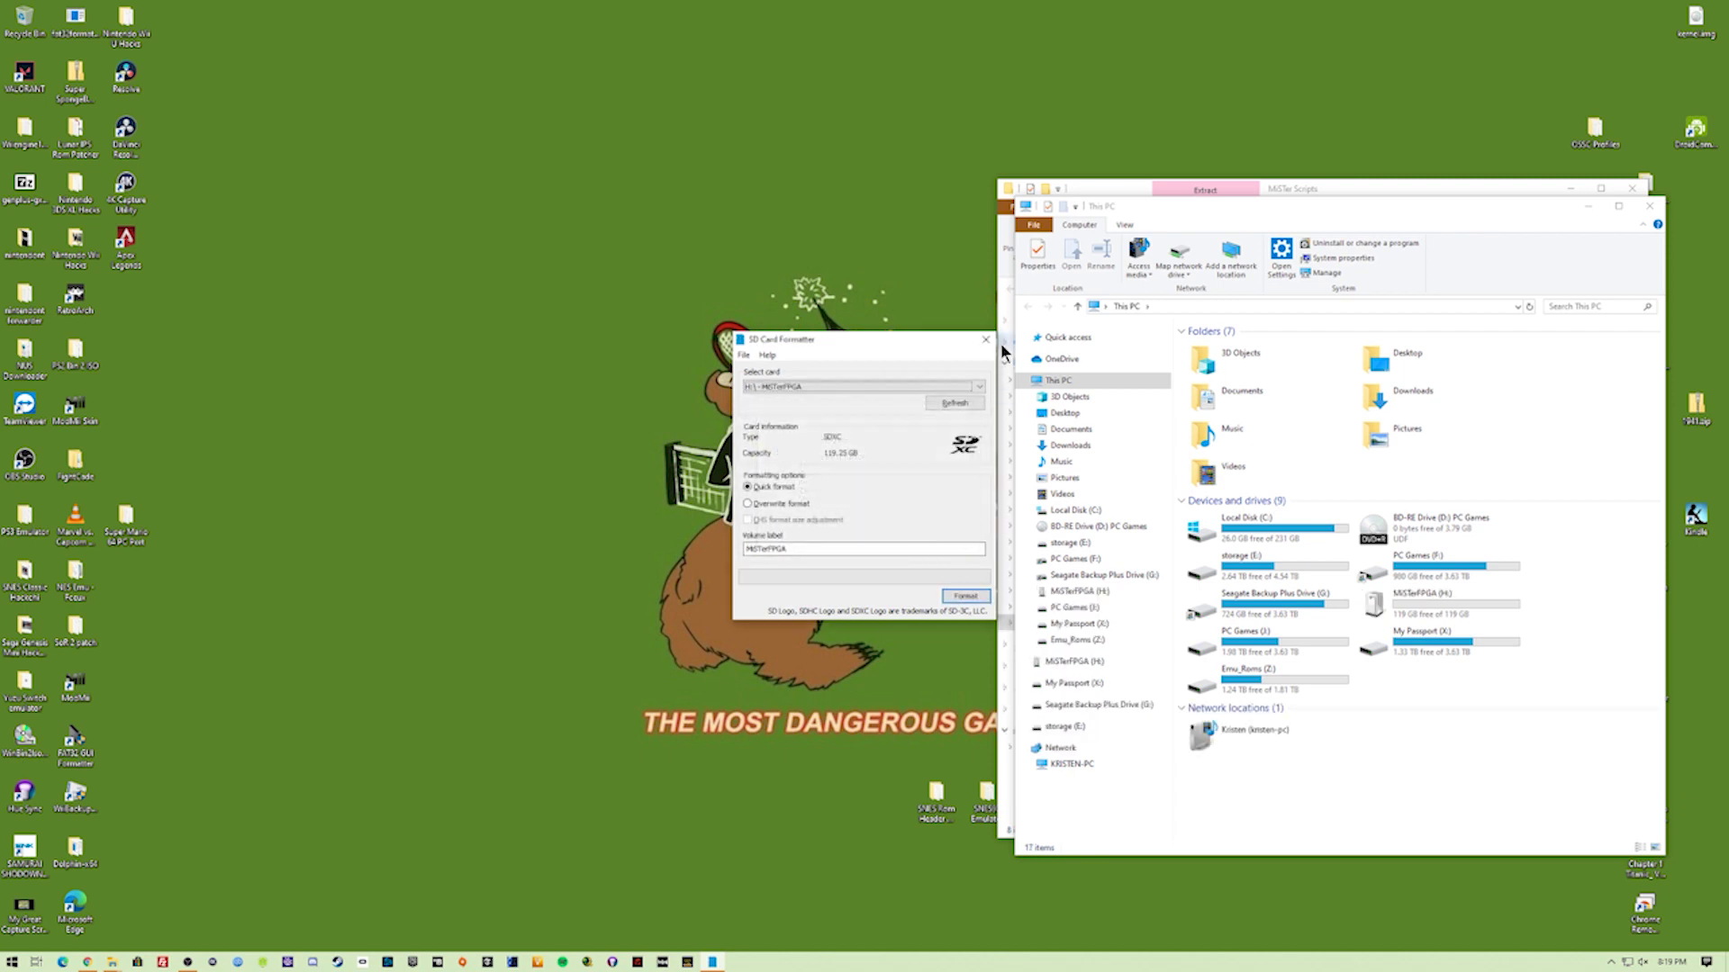
{"action": "left_click", "coordinate": [985, 340]}
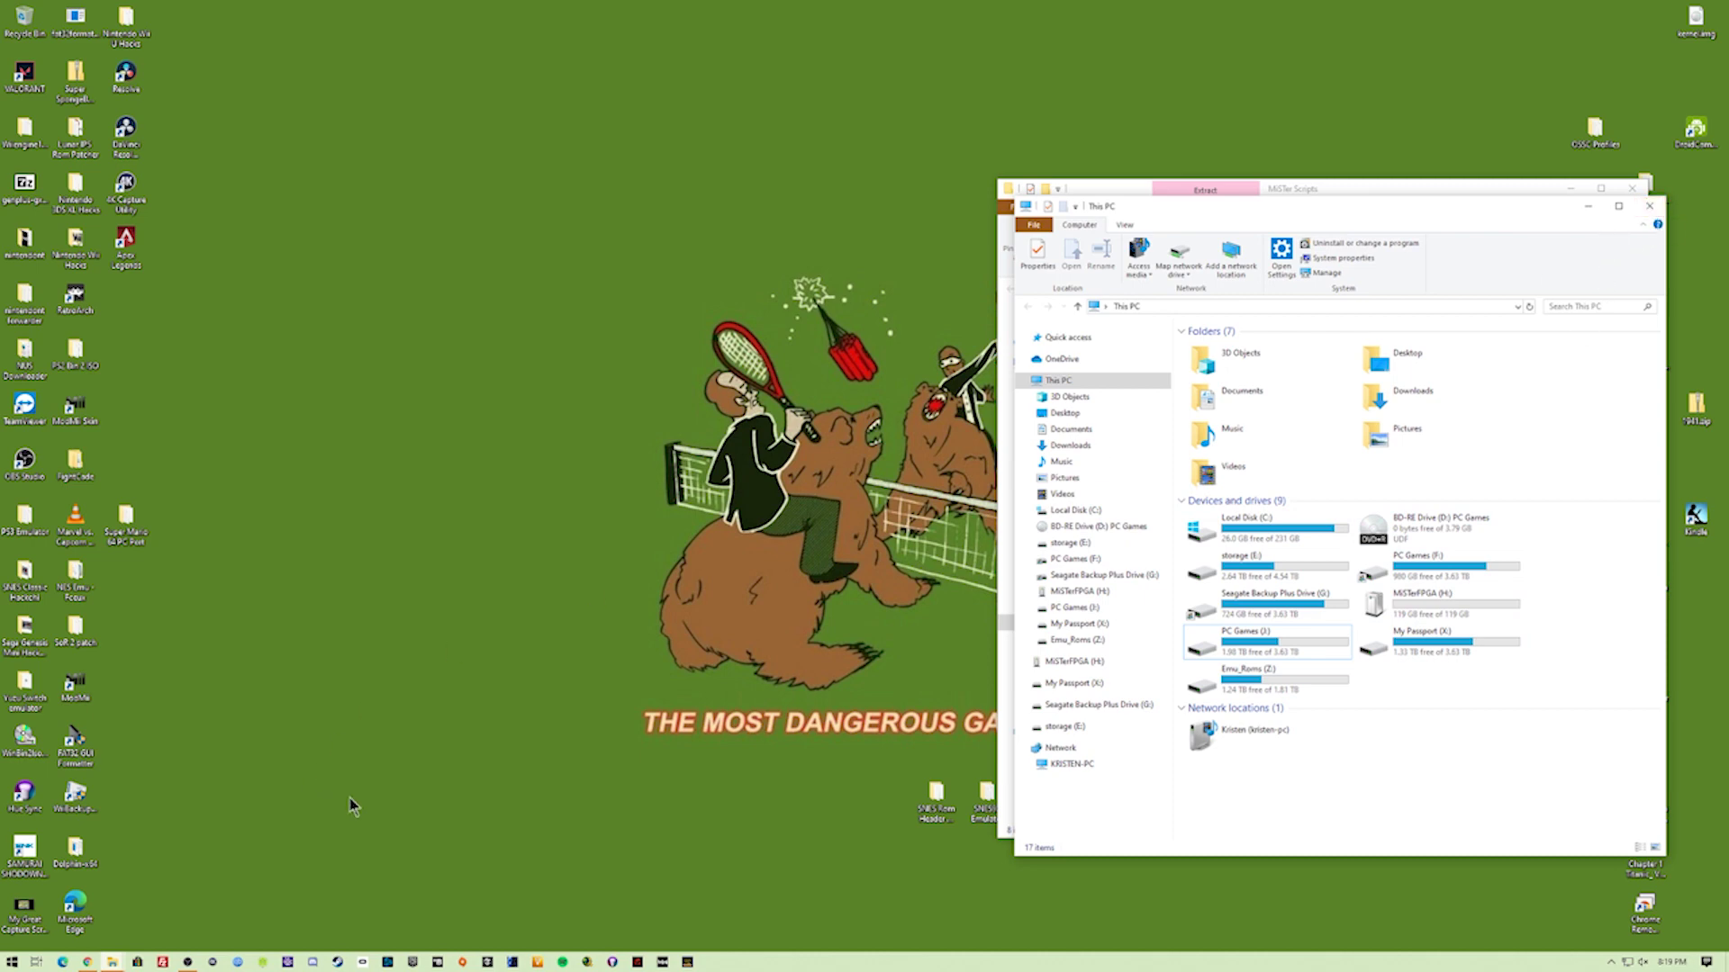
Close This PC and move mr-fusion.img out of the zip into the MiSTer Scripts folder.
{"action": "left_click_drag", "start_coordinate": [1360, 212], "coordinate": [572, 169]}
{"action": "left_click", "coordinate": [860, 166]}
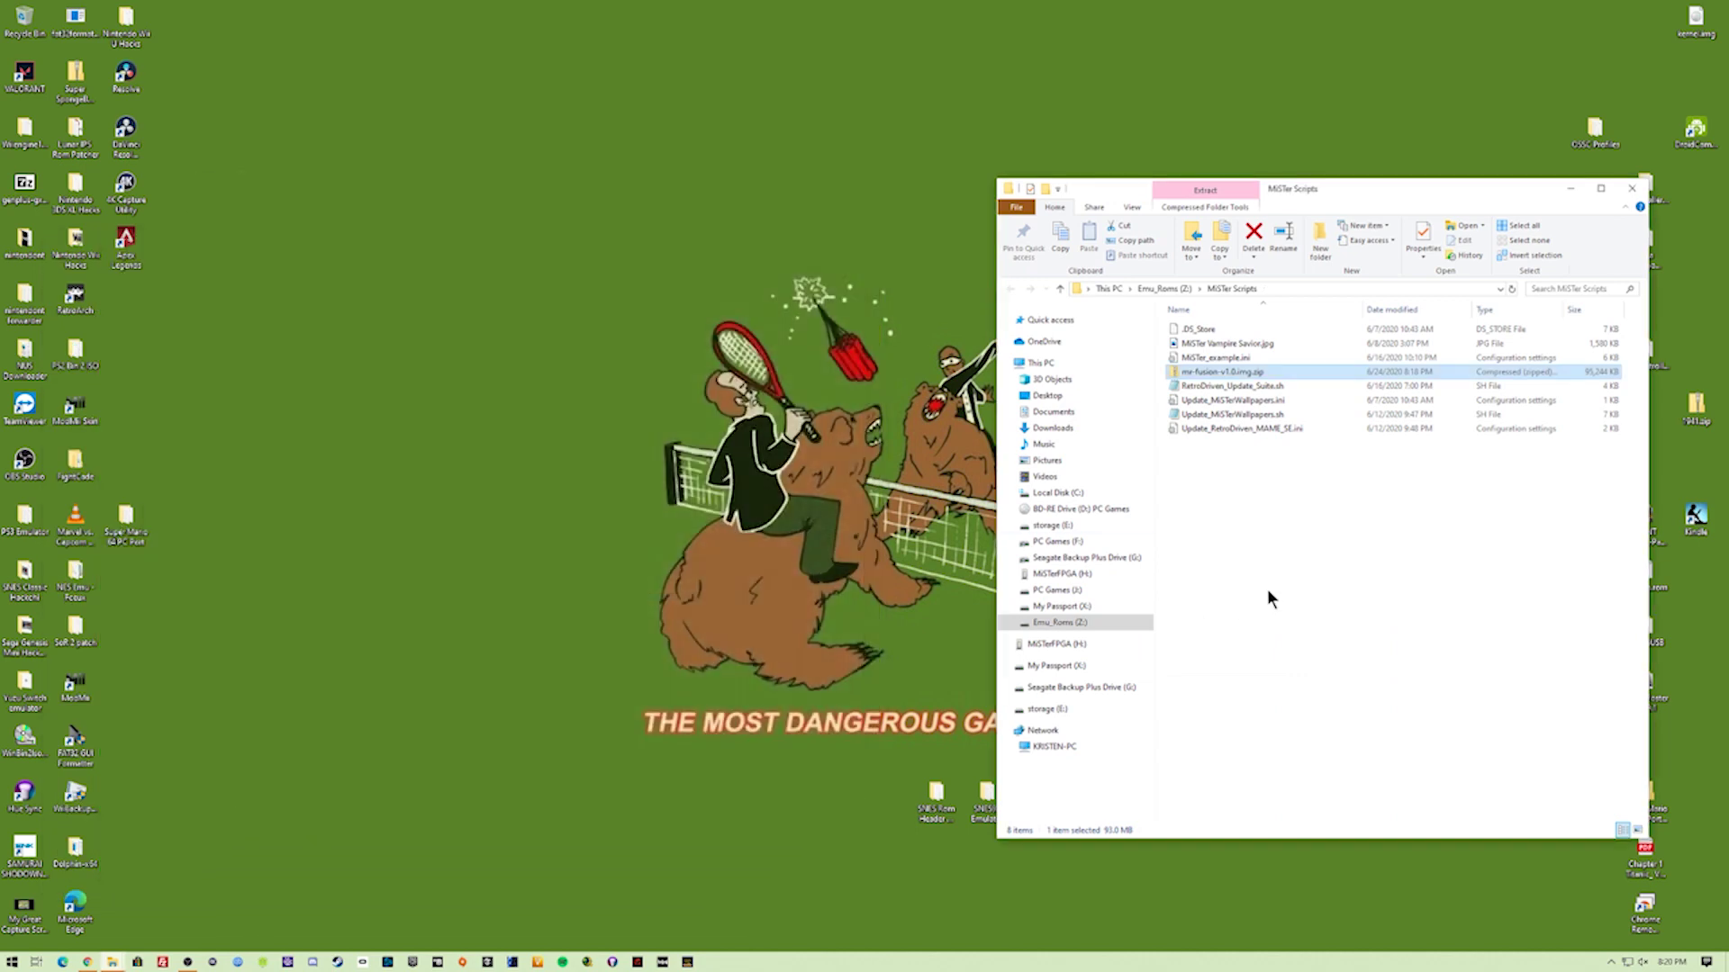
{"action": "double_click", "coordinate": [1250, 372]}
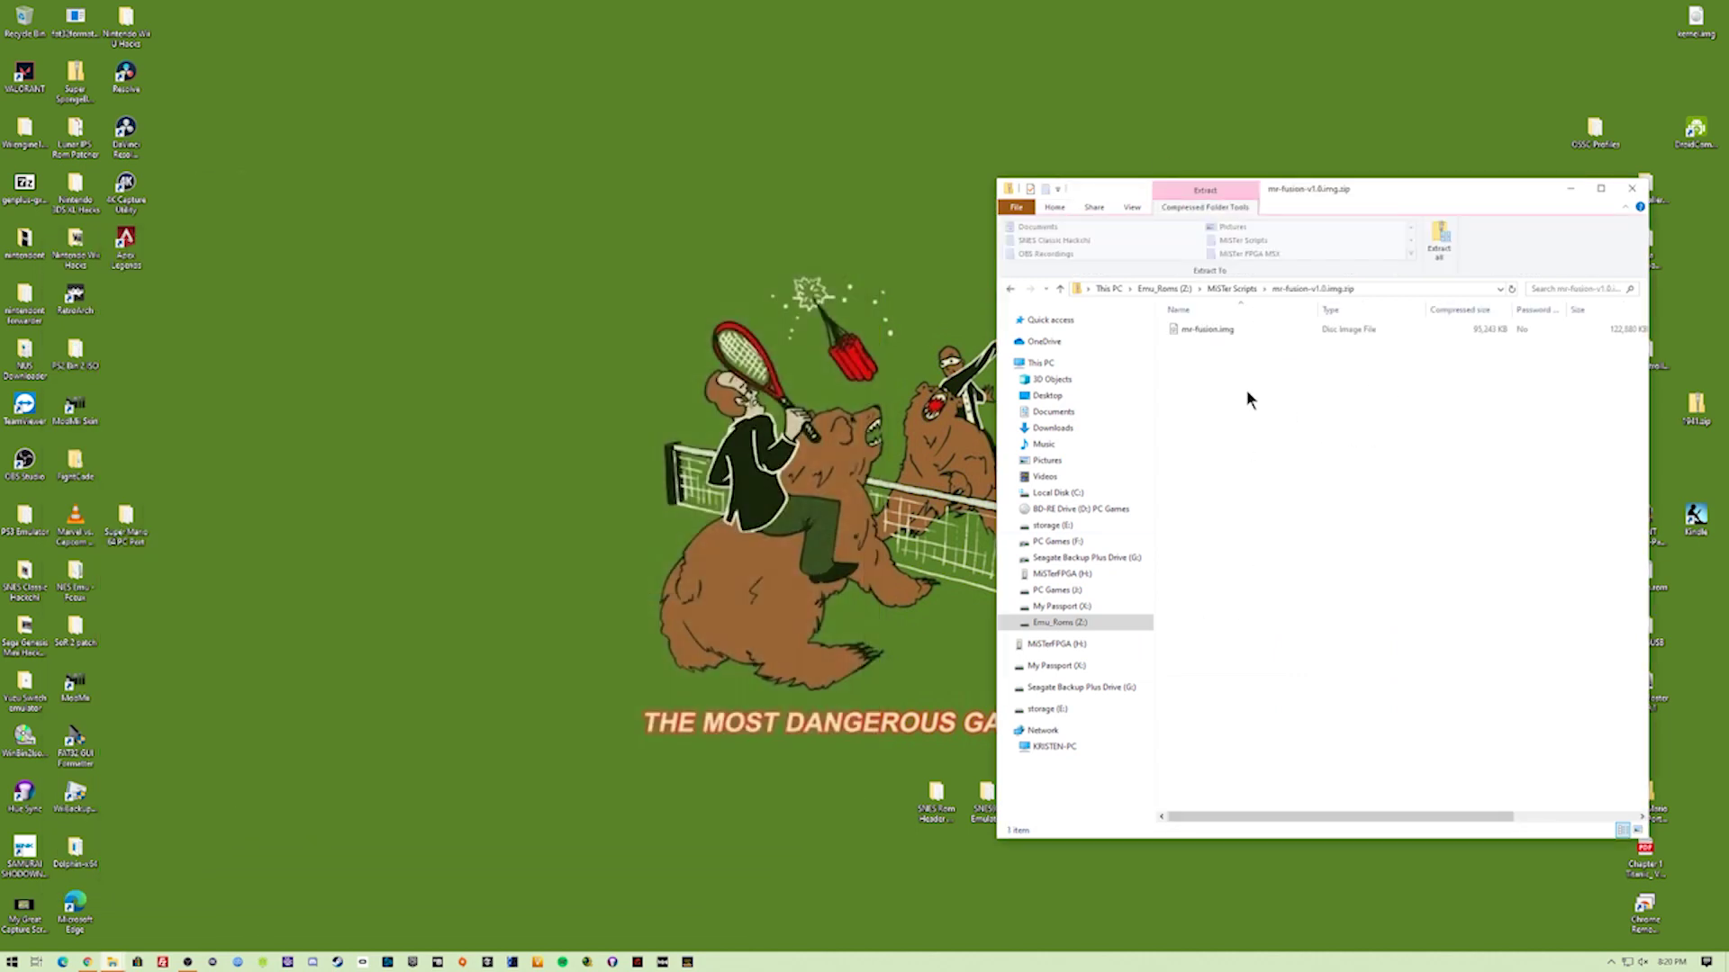
{"action": "left_click", "coordinate": [1197, 329]}
{"action": "right_click", "coordinate": [1198, 329]}
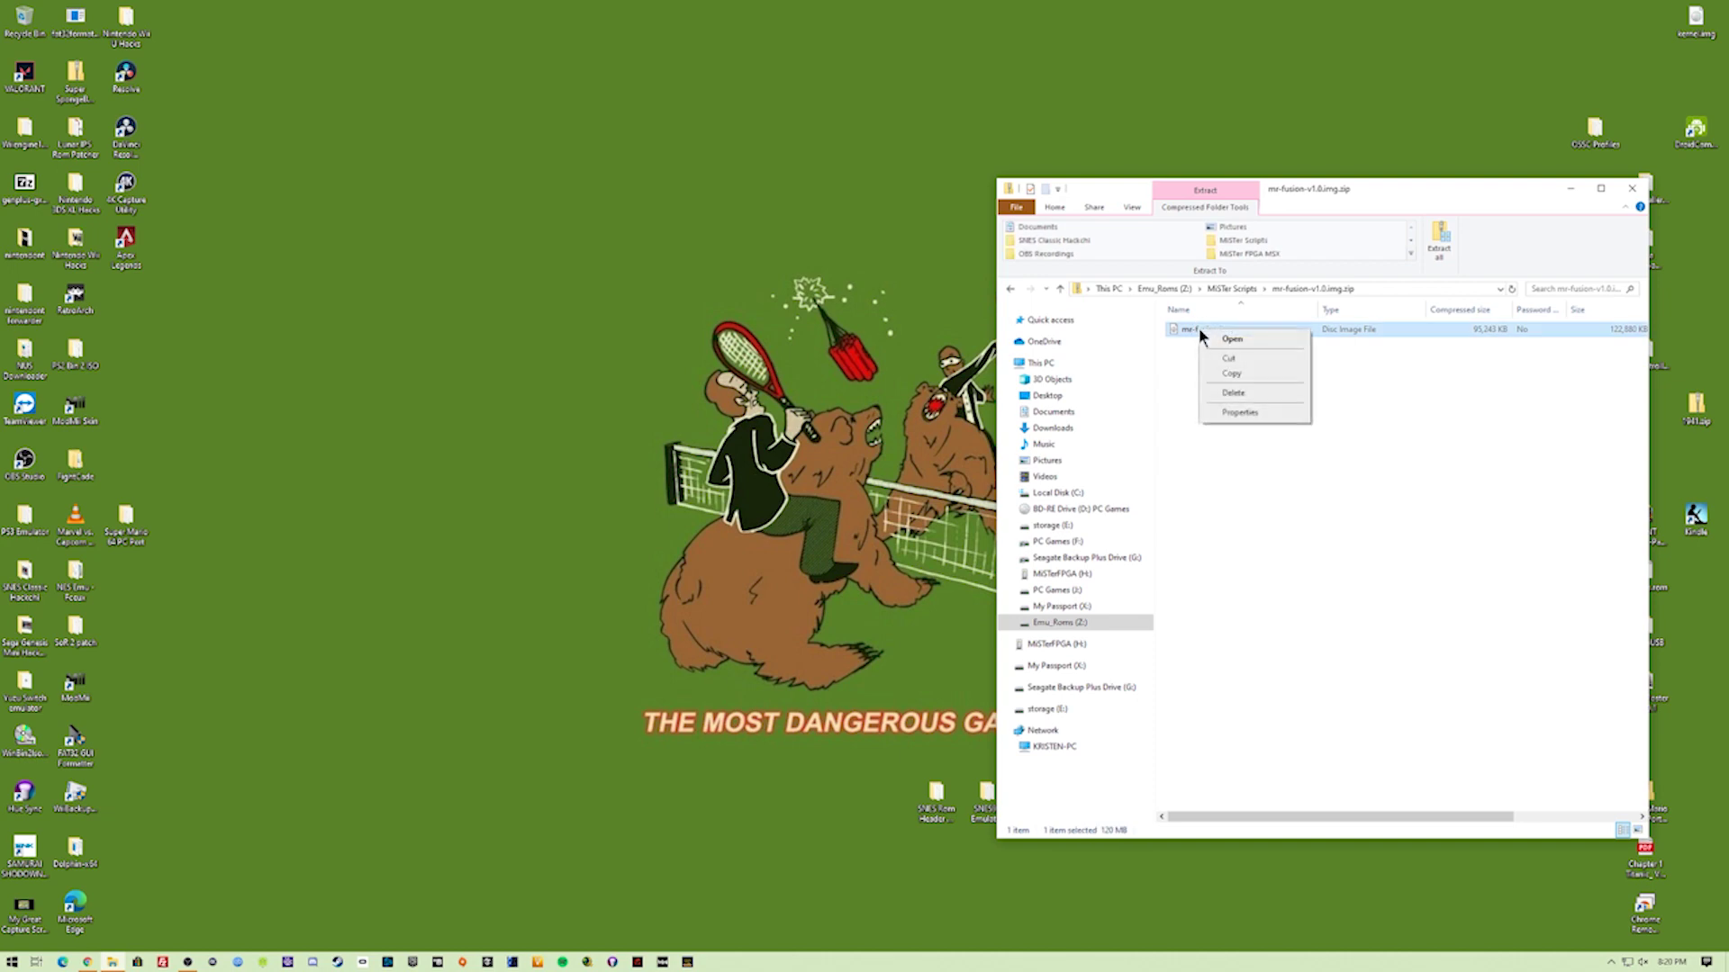
{"action": "left_click", "coordinate": [1244, 359]}
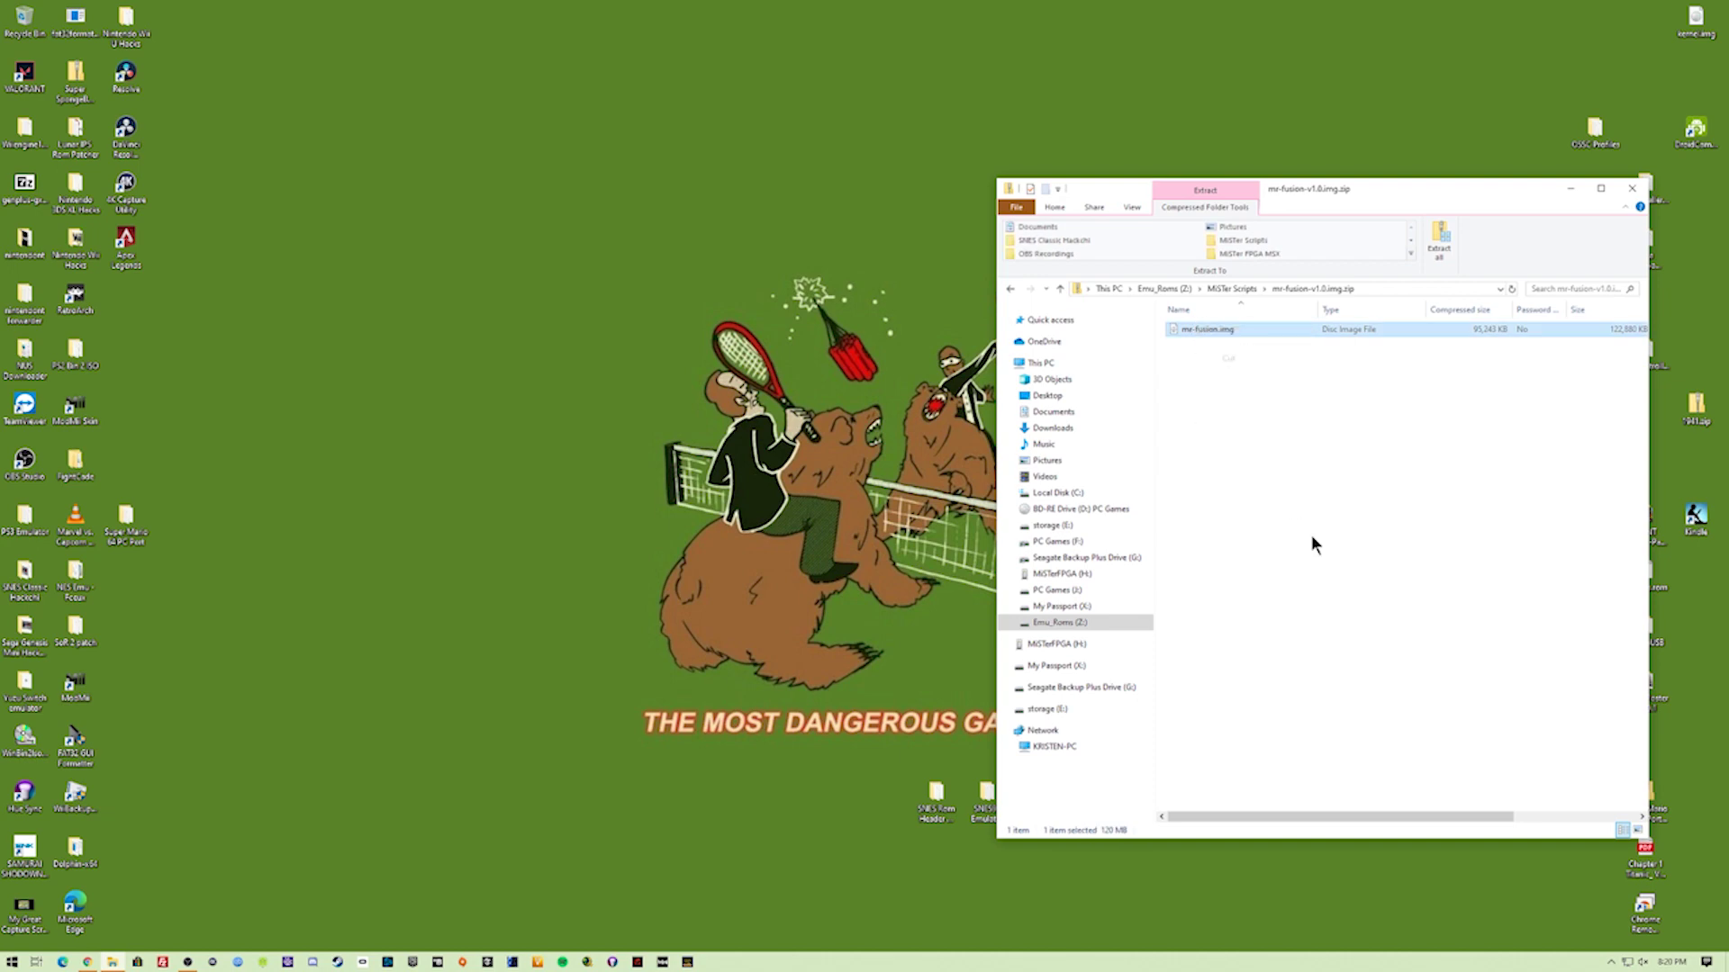
{"action": "key", "text": "BackSpace"}
{"action": "right_click", "coordinate": [1320, 591]}
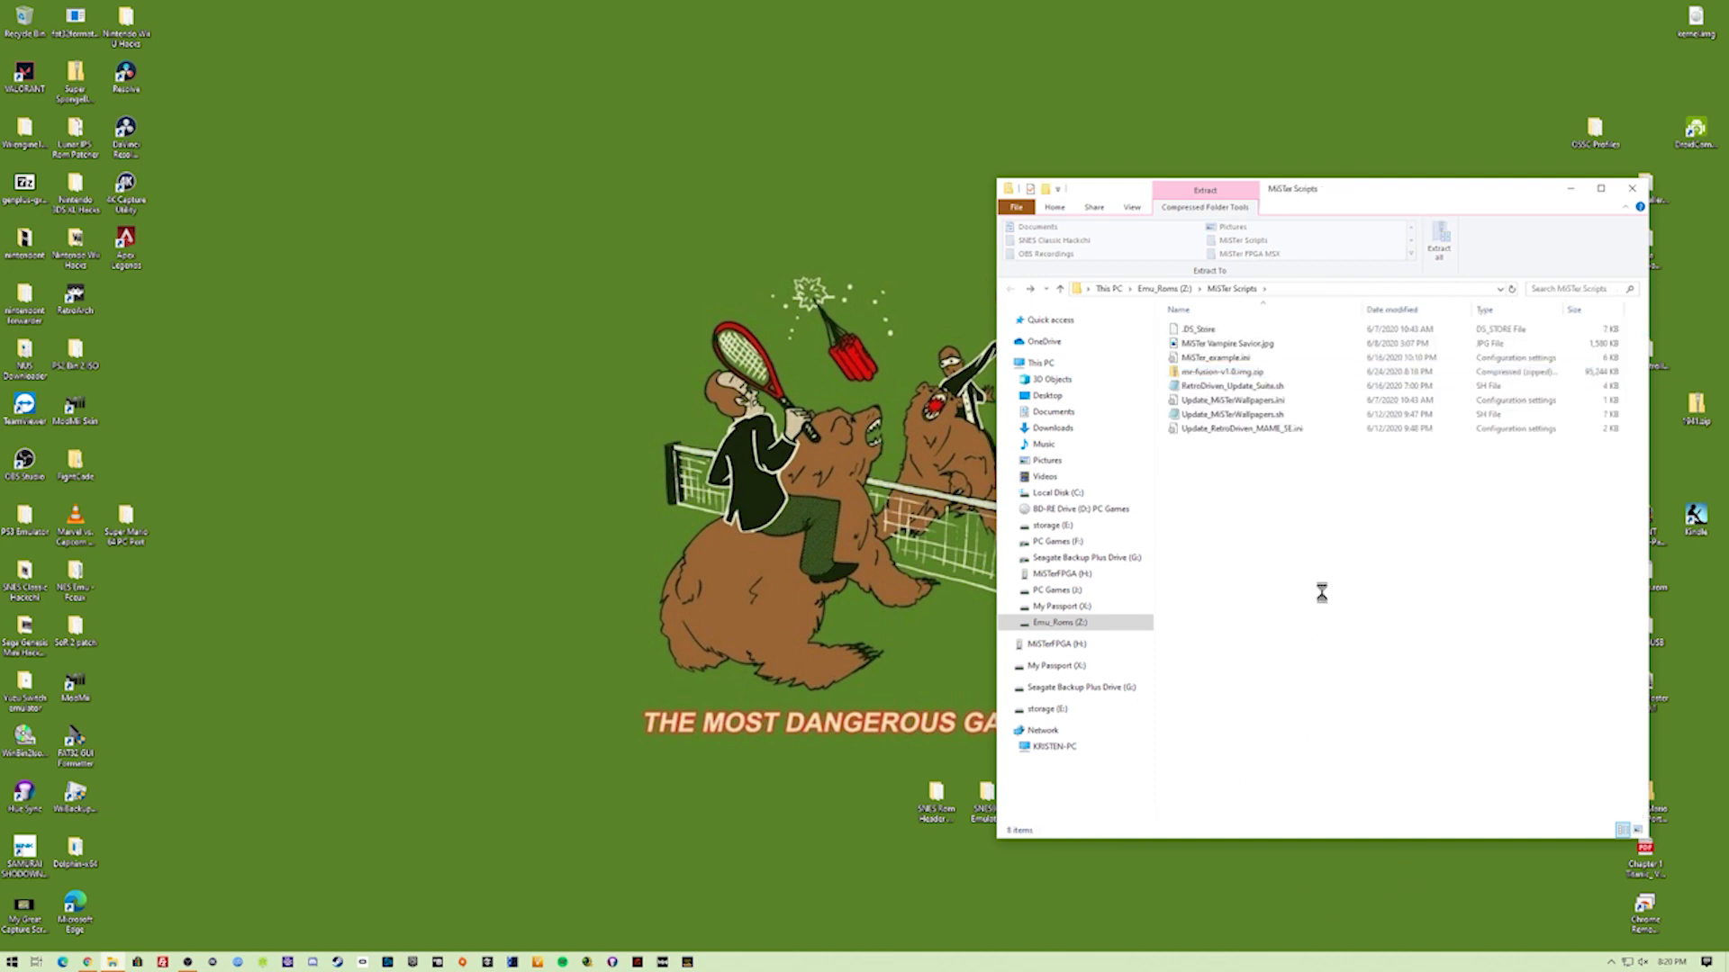
{"action": "left_click", "coordinate": [1347, 685]}
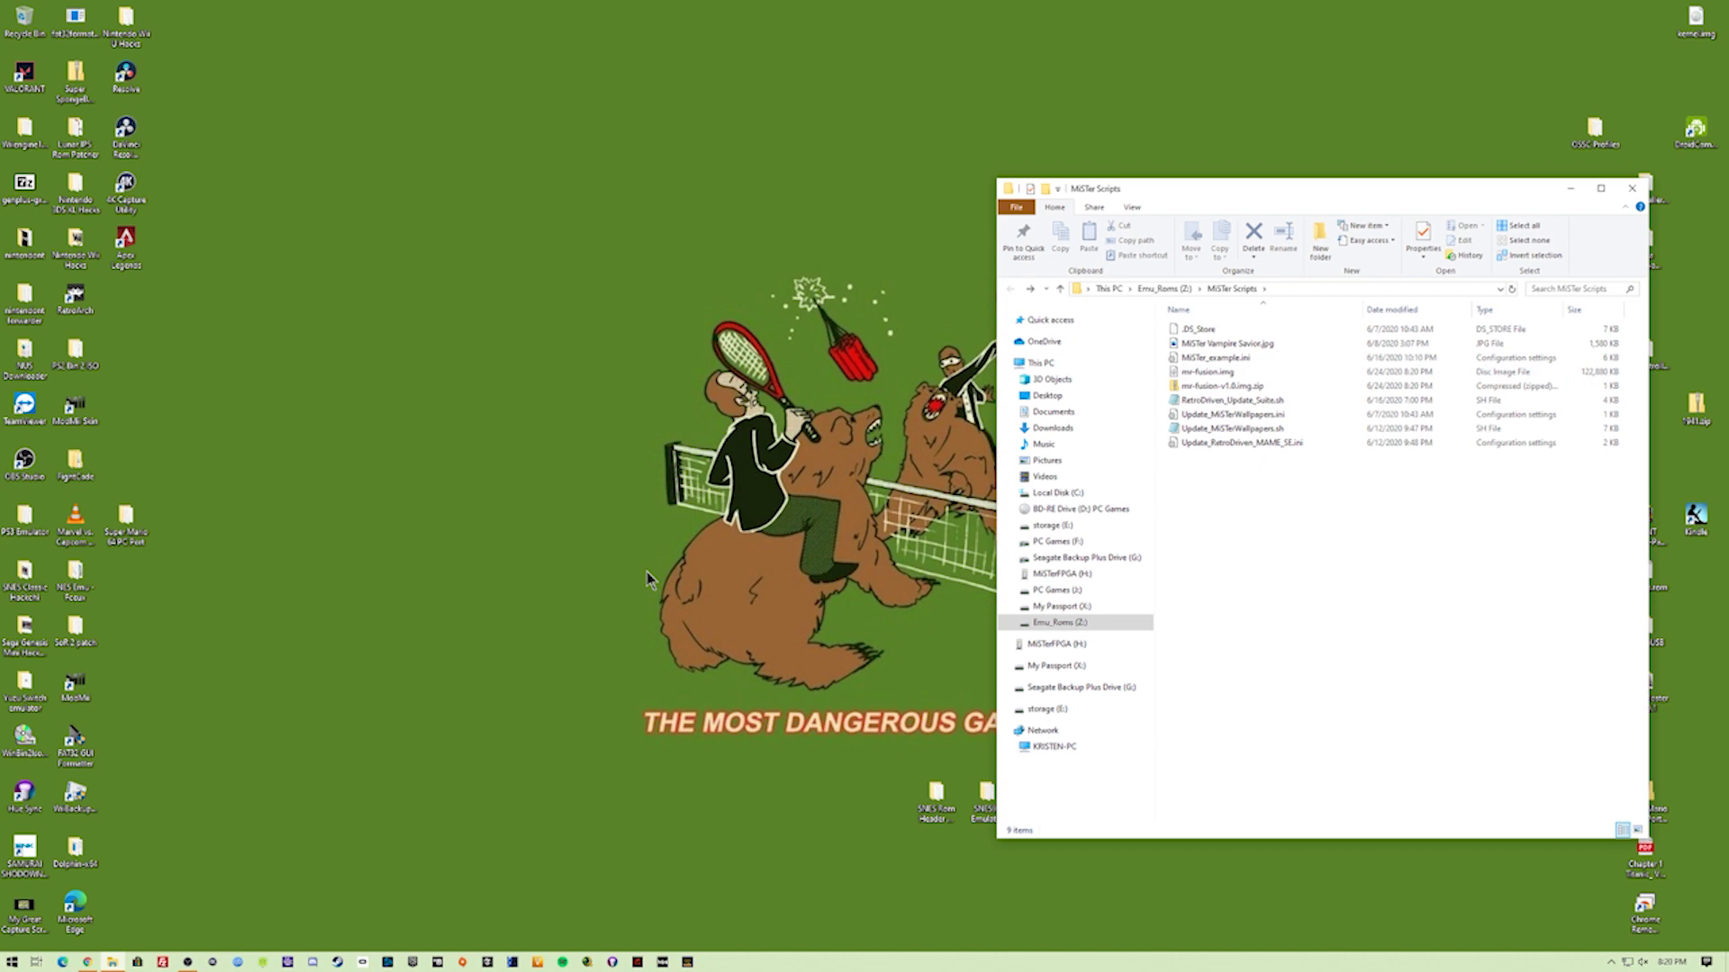
{"action": "left_click", "coordinate": [646, 603]}
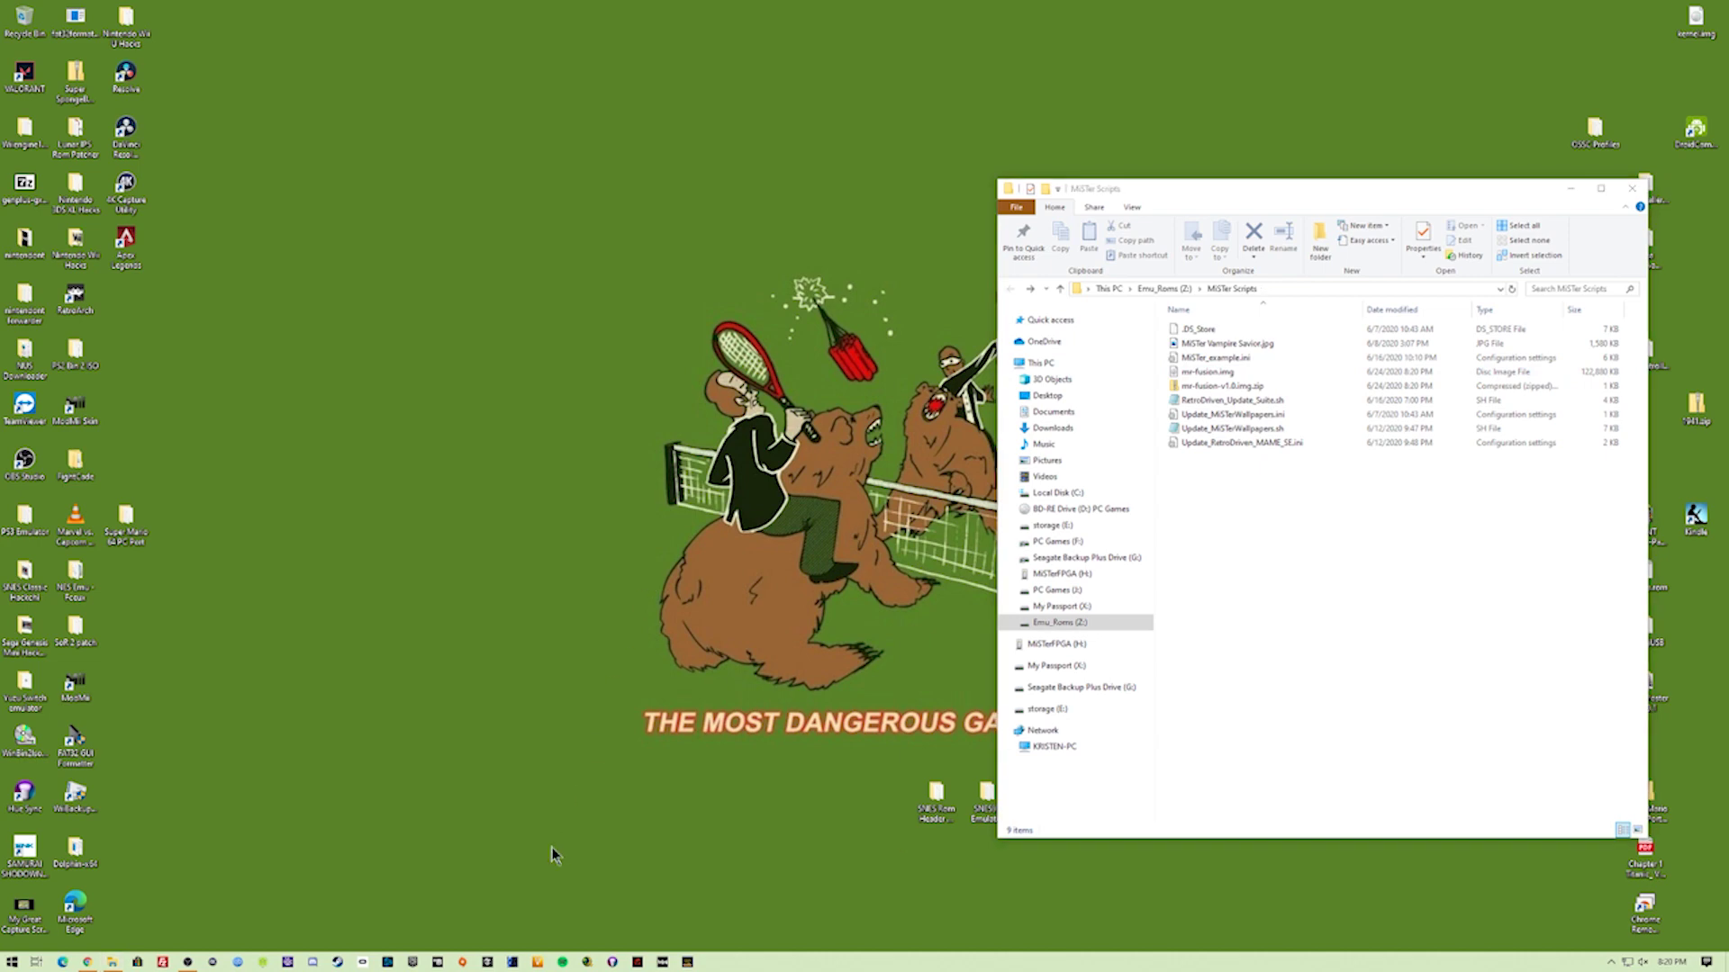
Launch balenaEtcher and select mr-fusion.img from Emu_Roms (Z:) > MiSTer Scripts as the image.
{"action": "left_click", "coordinate": [263, 963]}
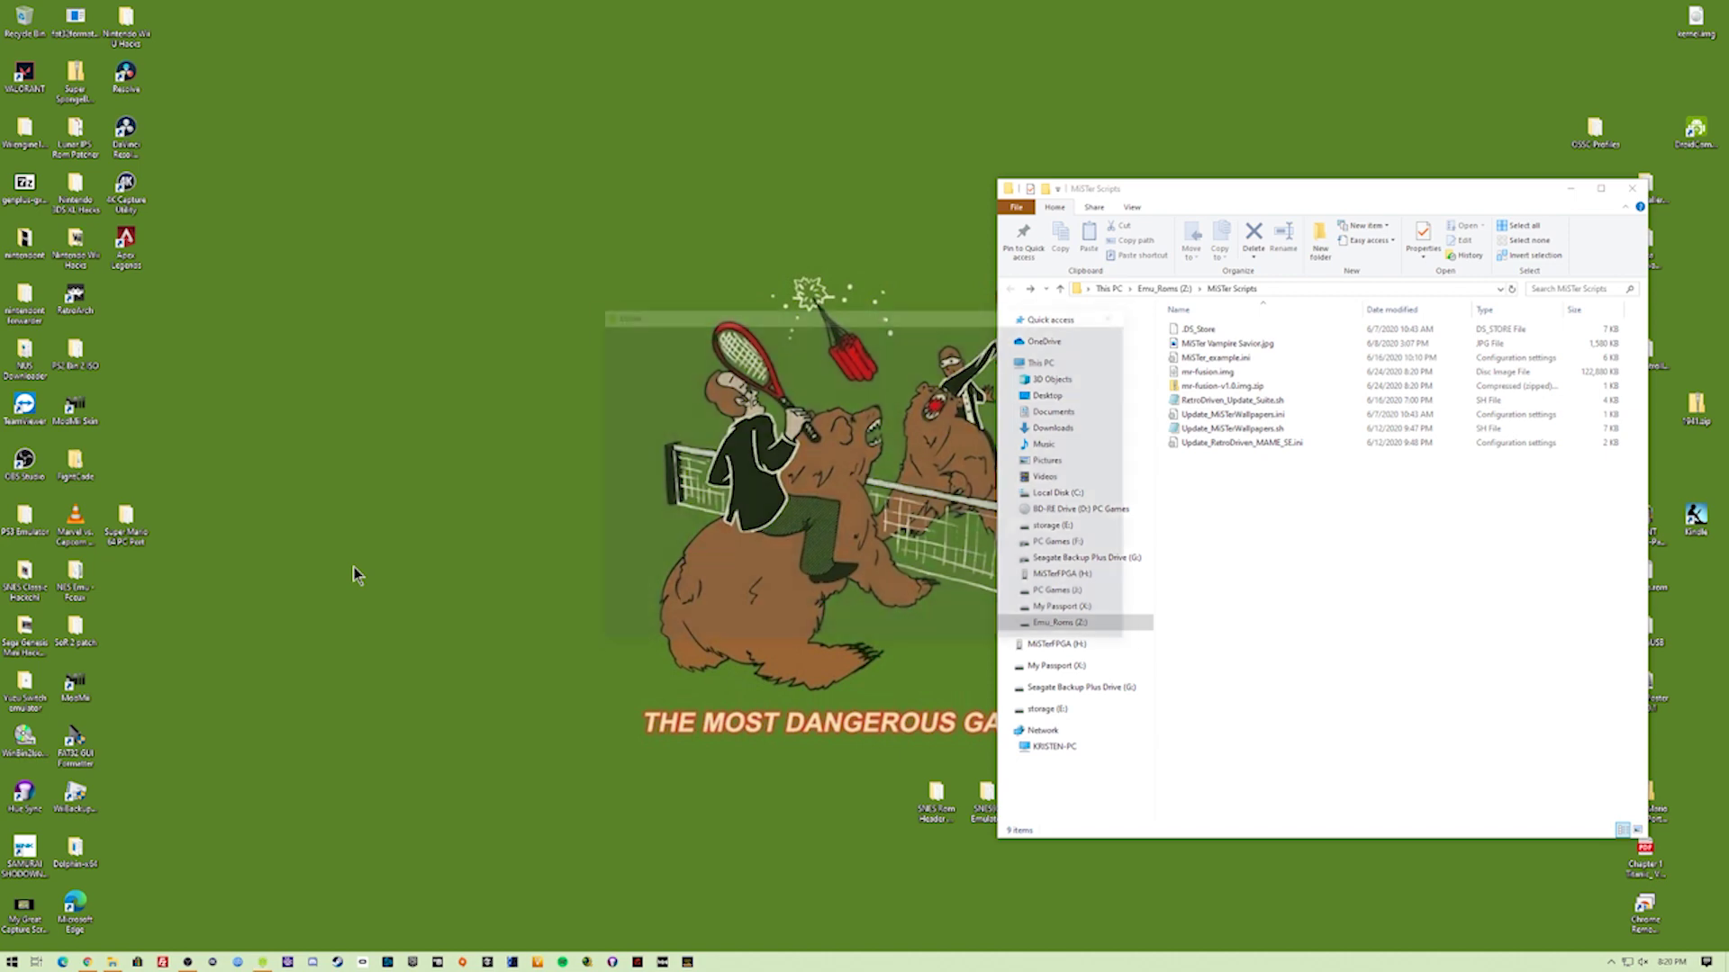
{"action": "left_click", "coordinate": [87, 961]}
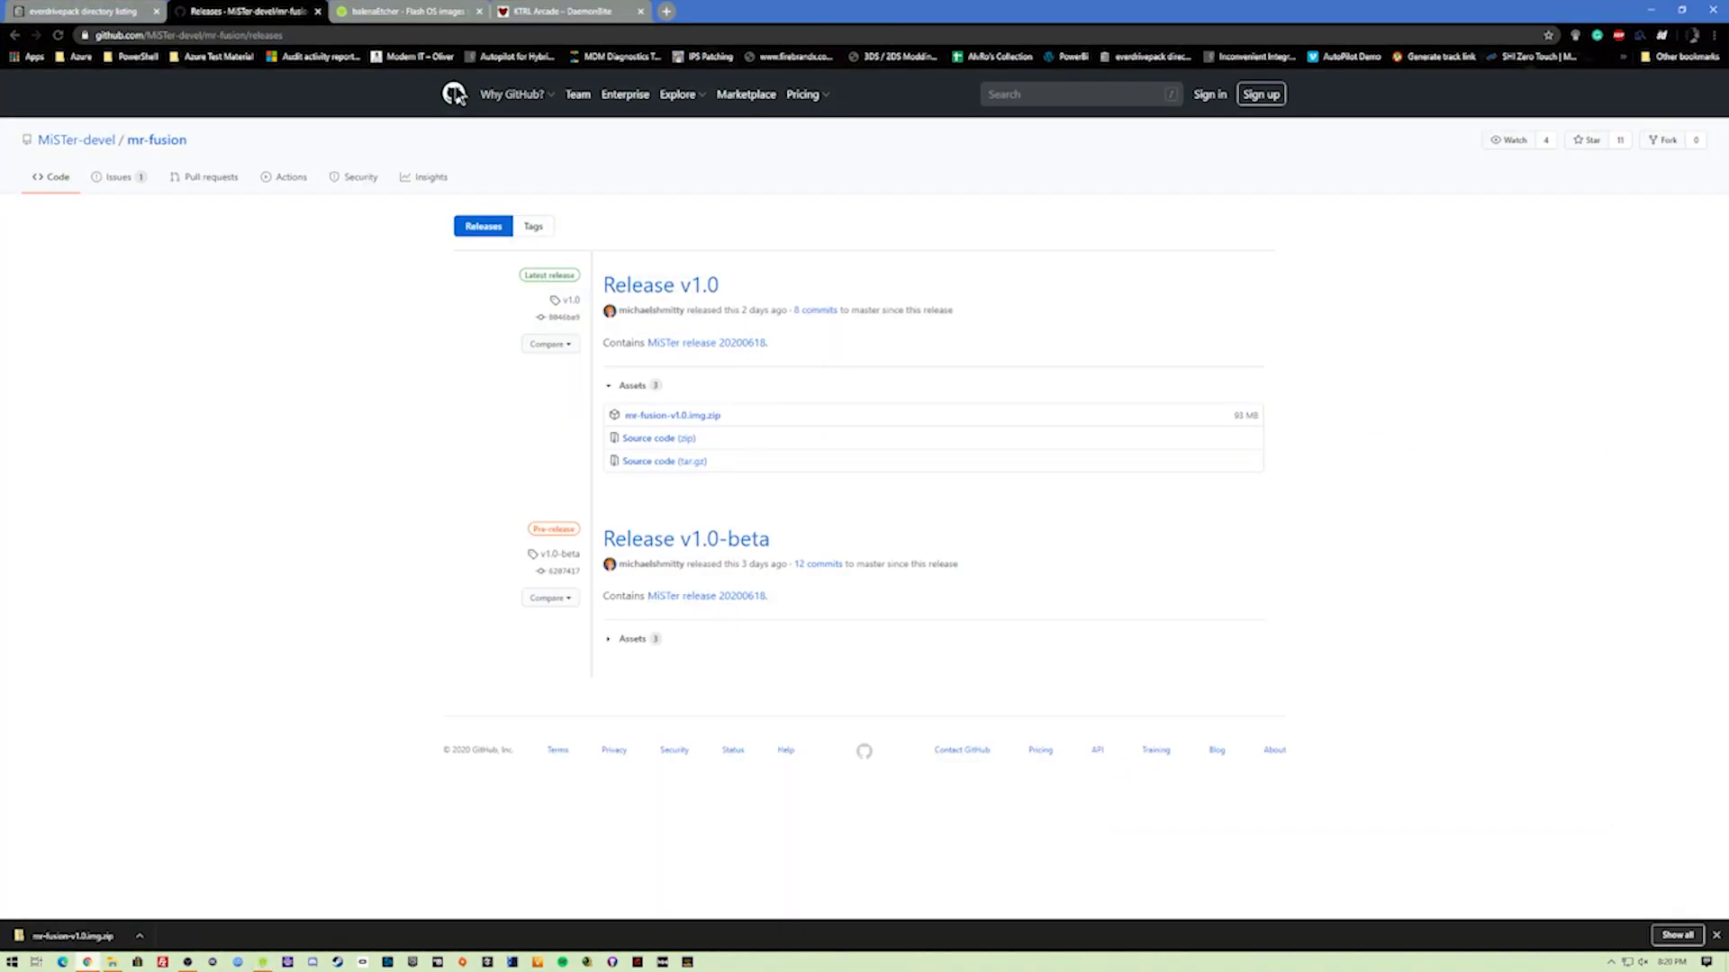
{"action": "left_click", "coordinate": [361, 15]}
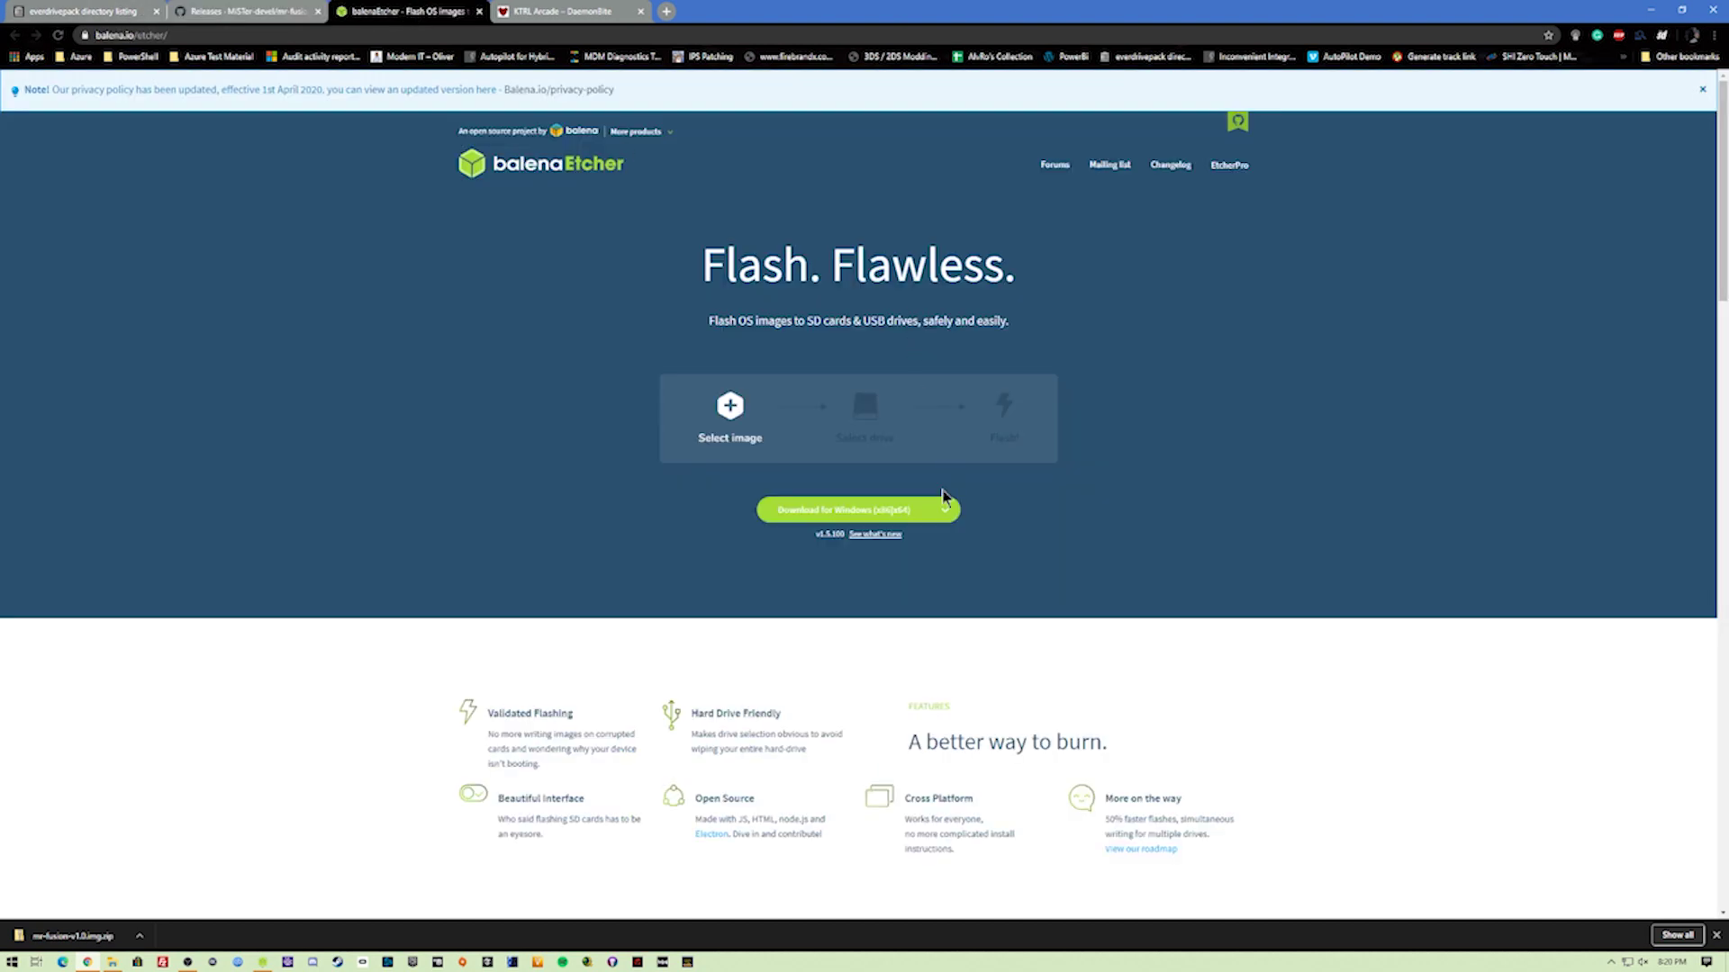
{"action": "left_click", "coordinate": [1652, 10]}
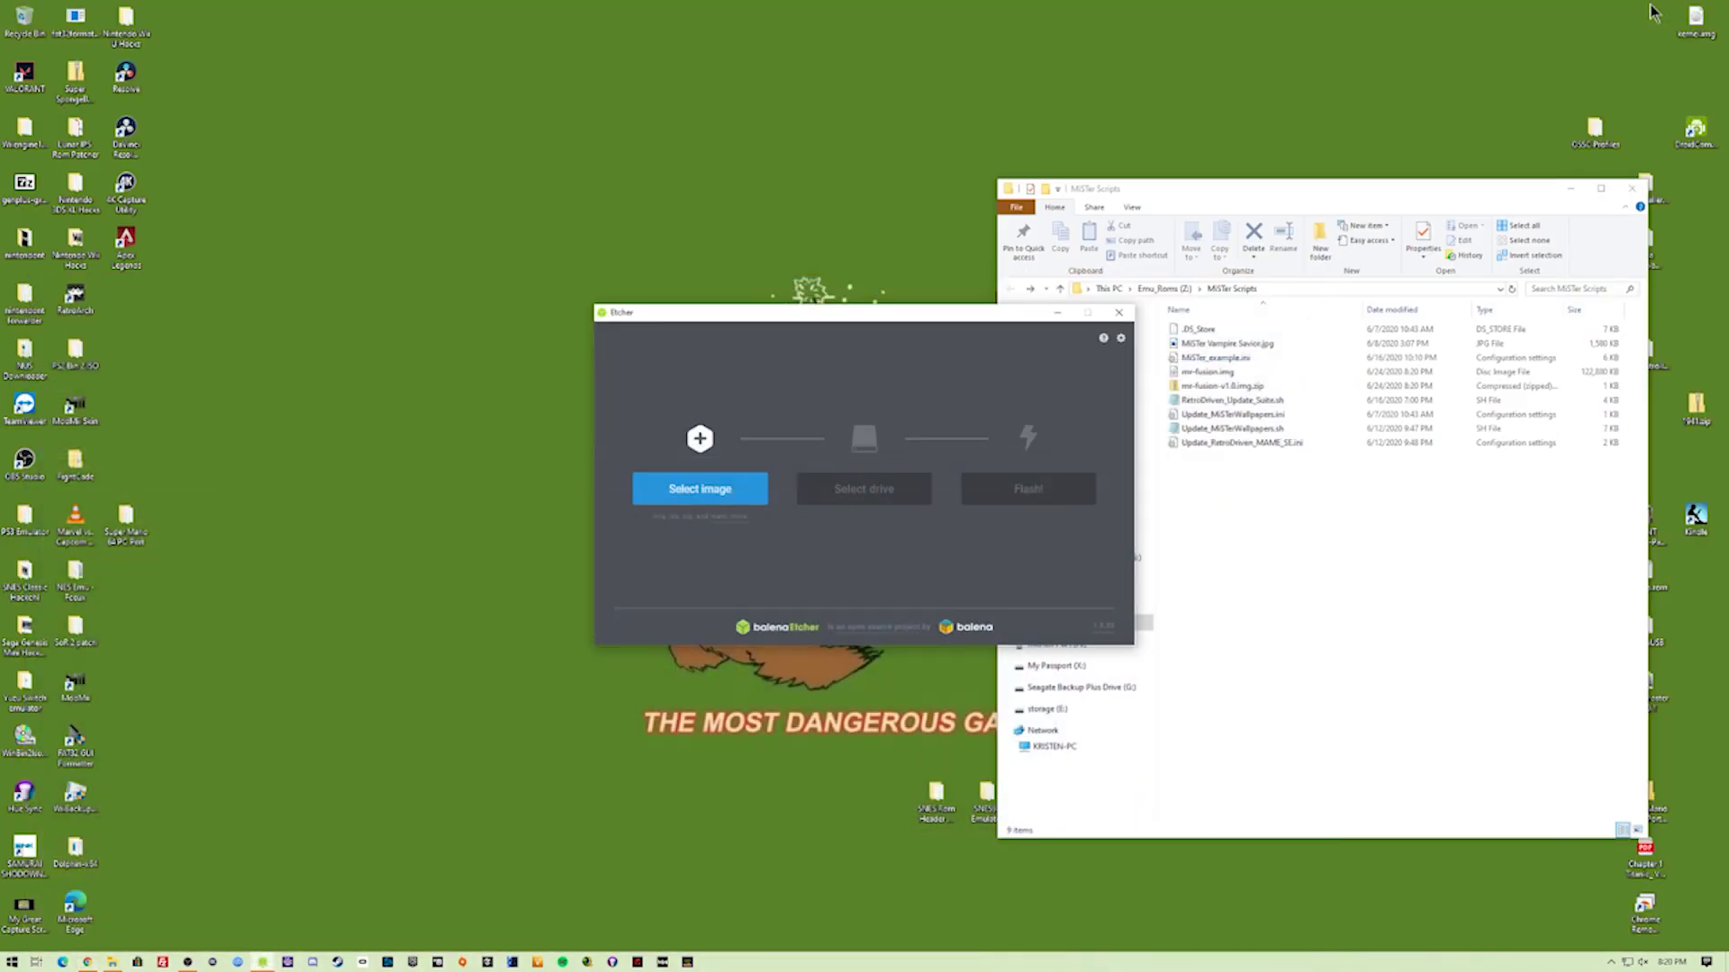
{"action": "left_click", "coordinate": [720, 490]}
{"action": "left_click", "coordinate": [660, 708]}
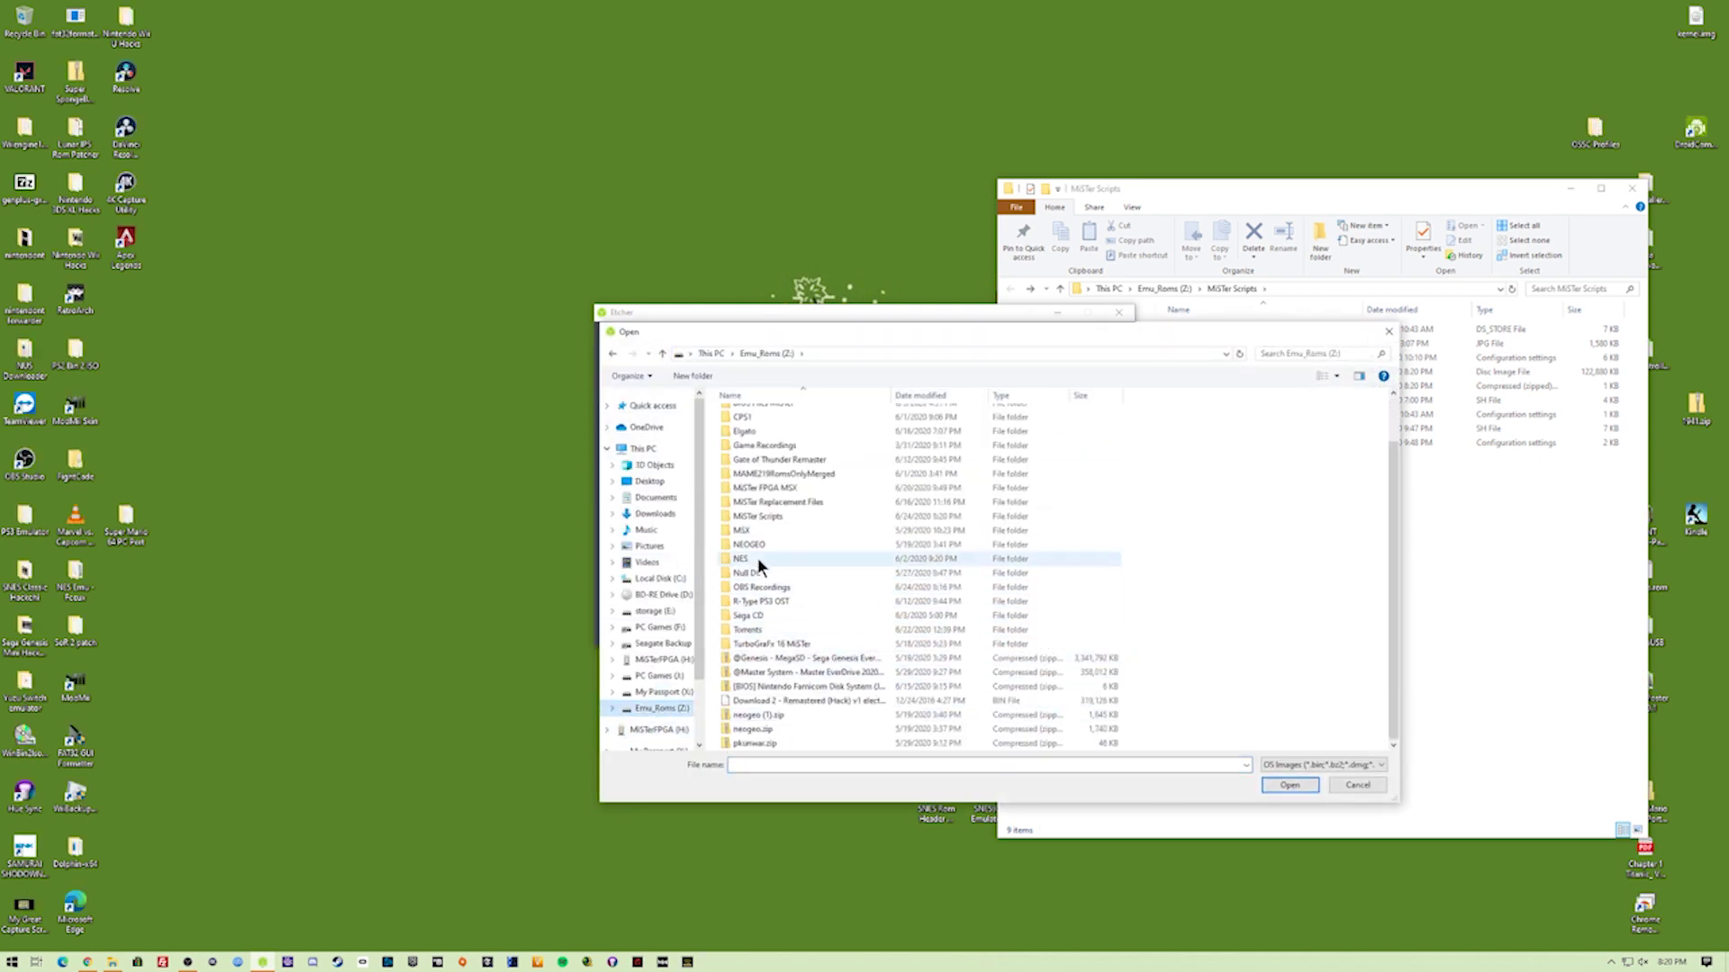
{"action": "double_click", "coordinate": [761, 519]}
{"action": "left_click", "coordinate": [770, 415]}
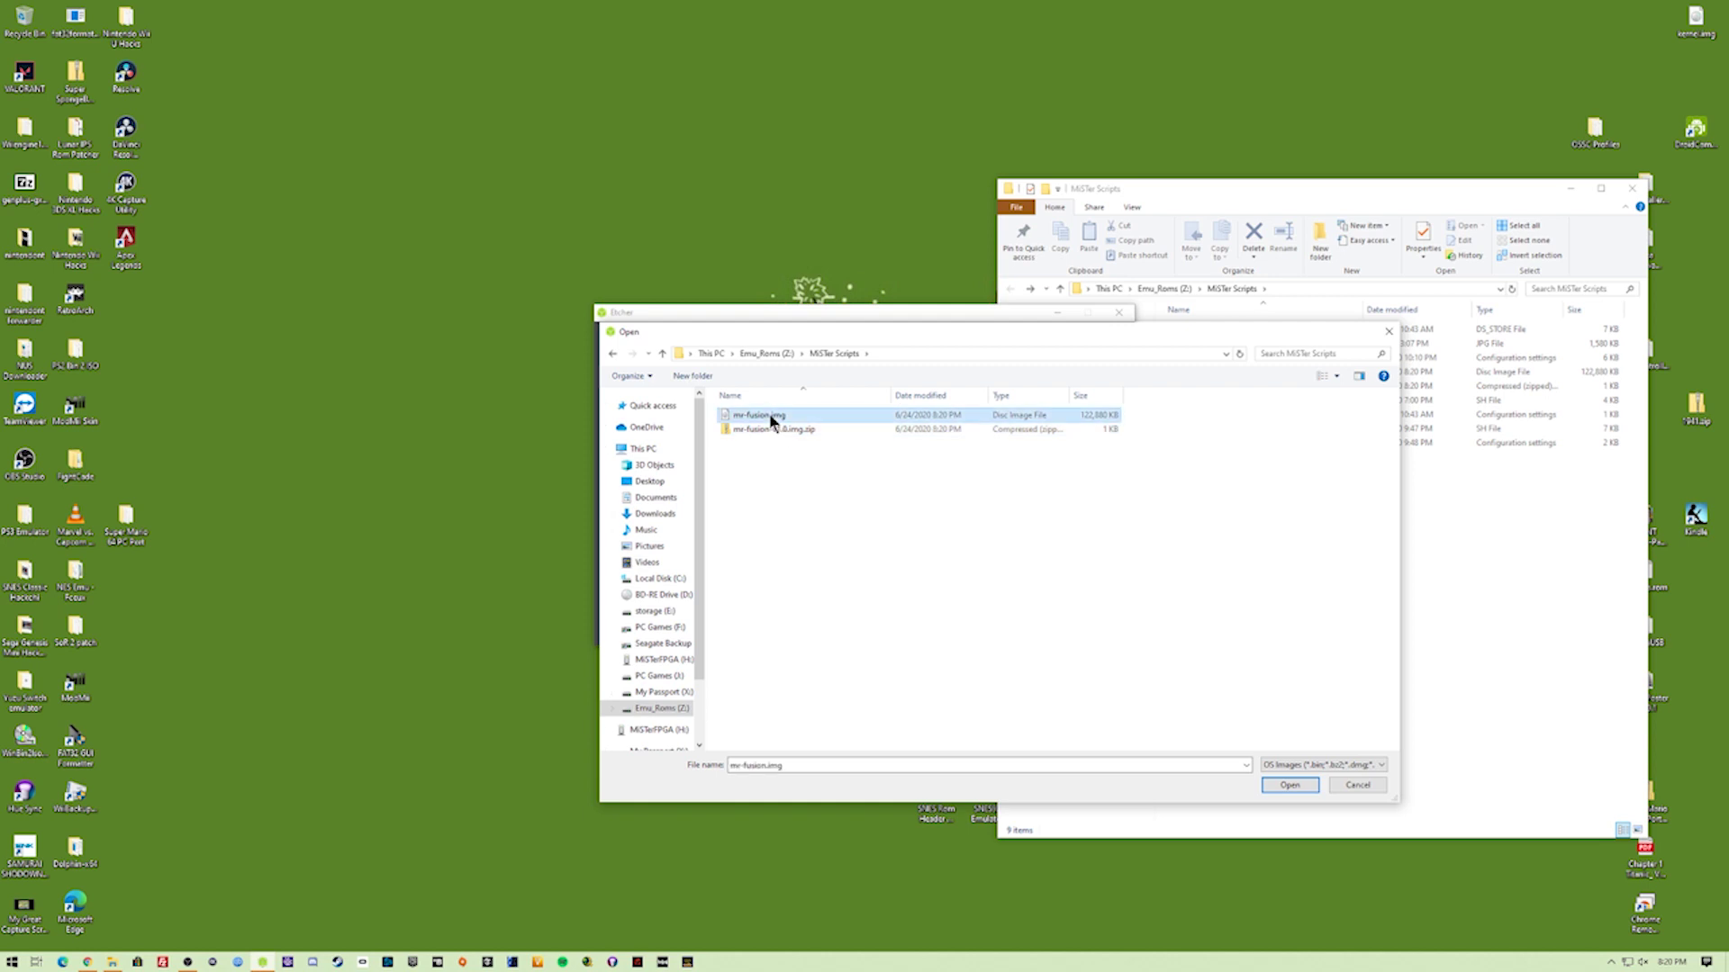
{"action": "left_click", "coordinate": [1291, 786]}
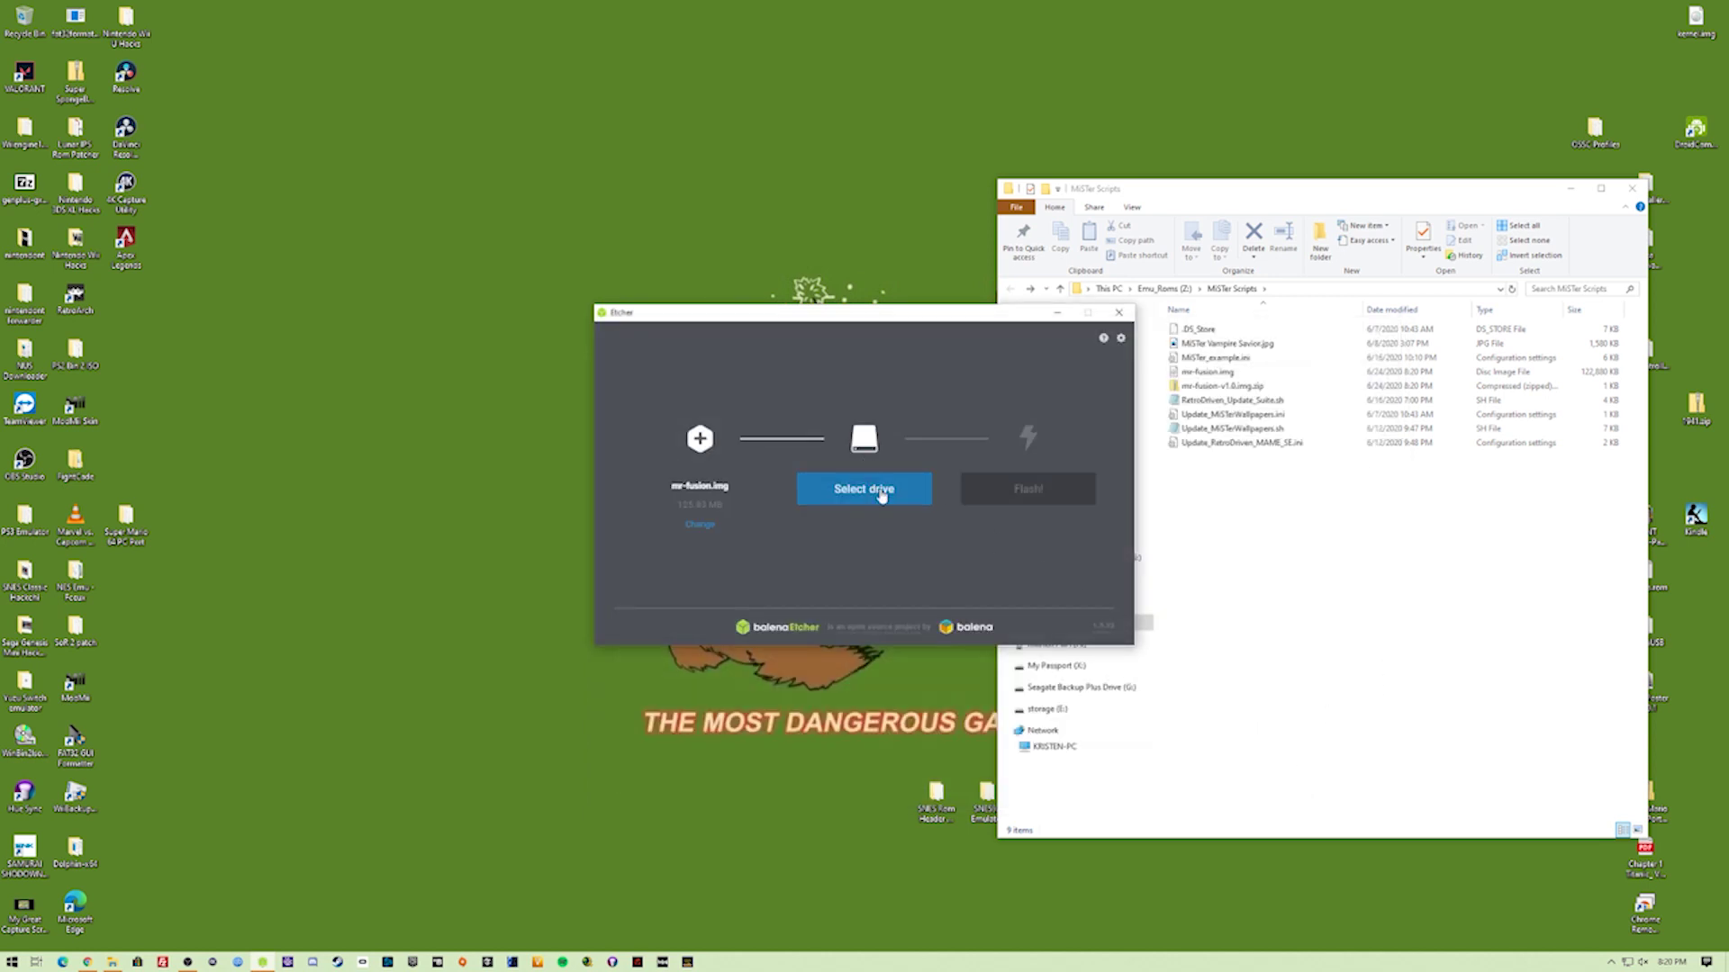
Target the SDXC Card and flash it, accepting the large-drive warning.
{"action": "left_click", "coordinate": [882, 495]}
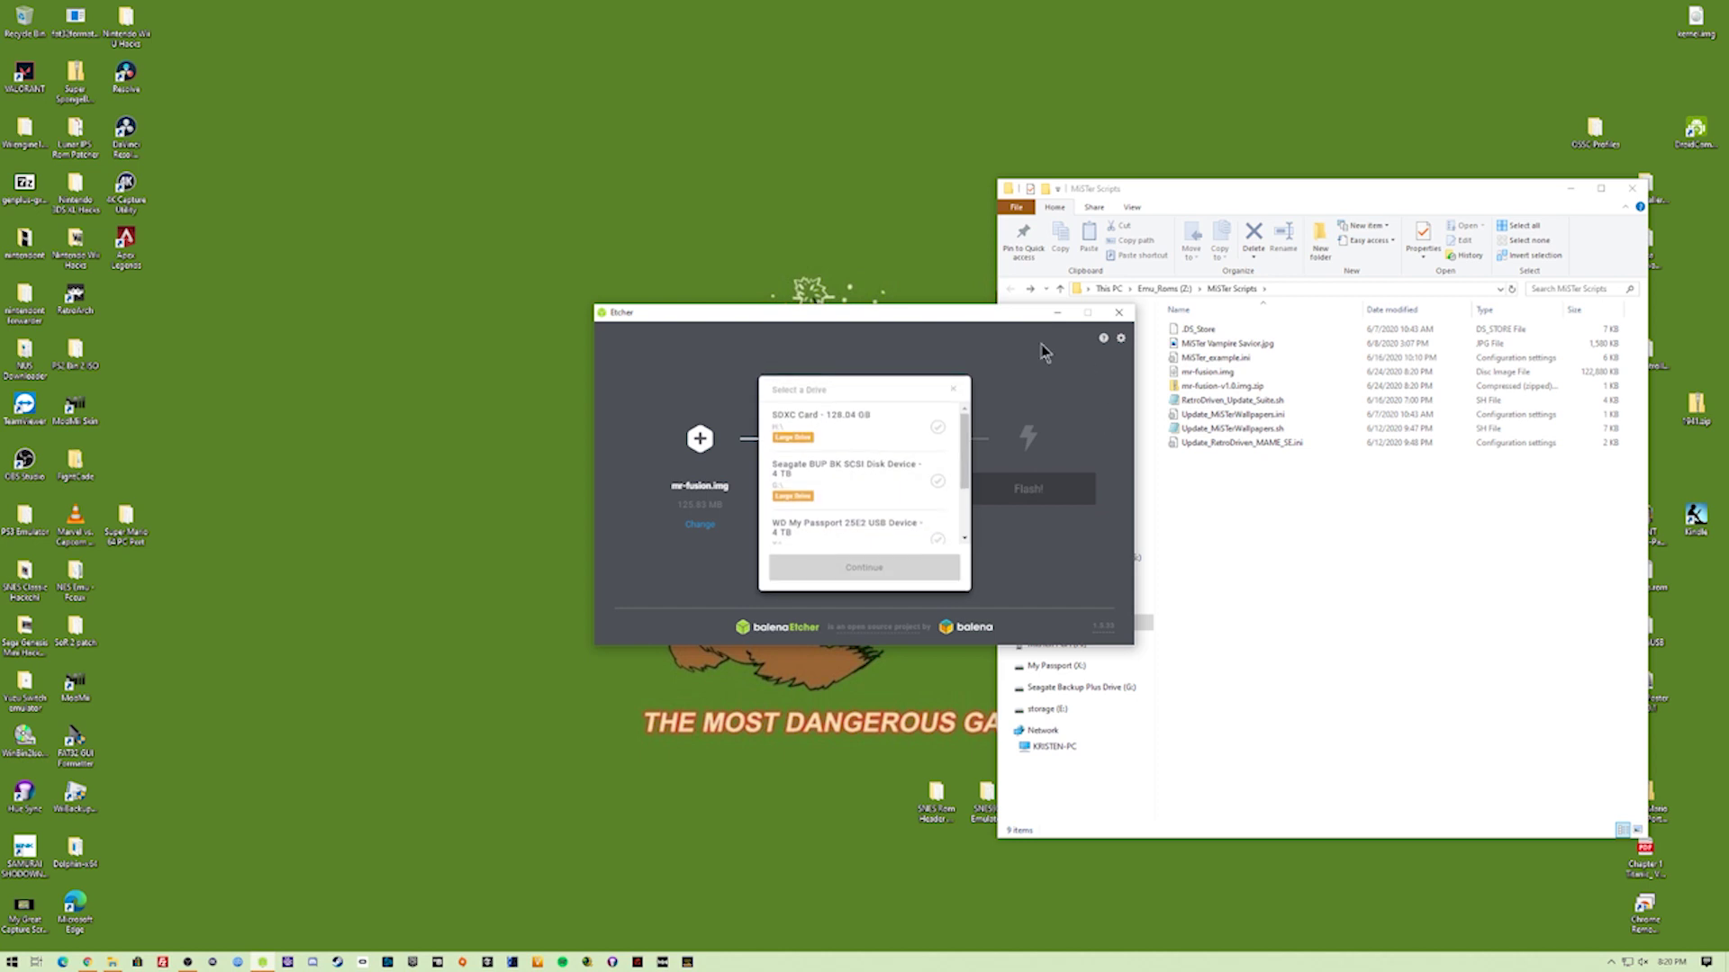
{"action": "left_click", "coordinate": [892, 432]}
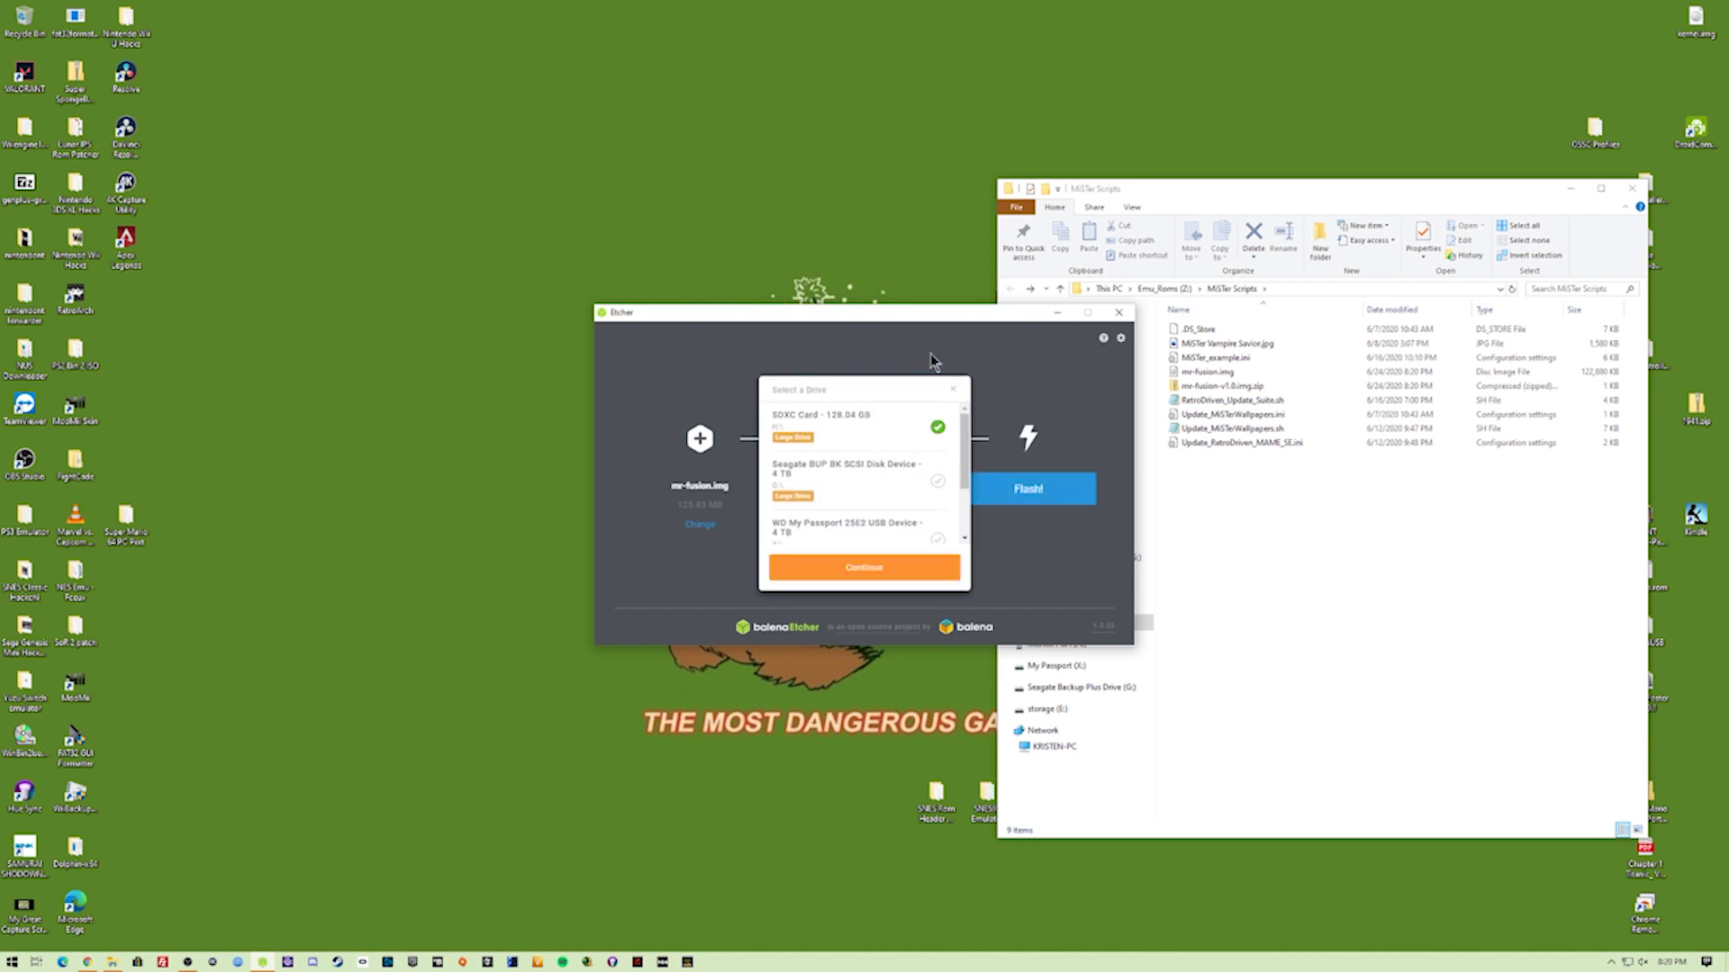
{"action": "left_click", "coordinate": [911, 575]}
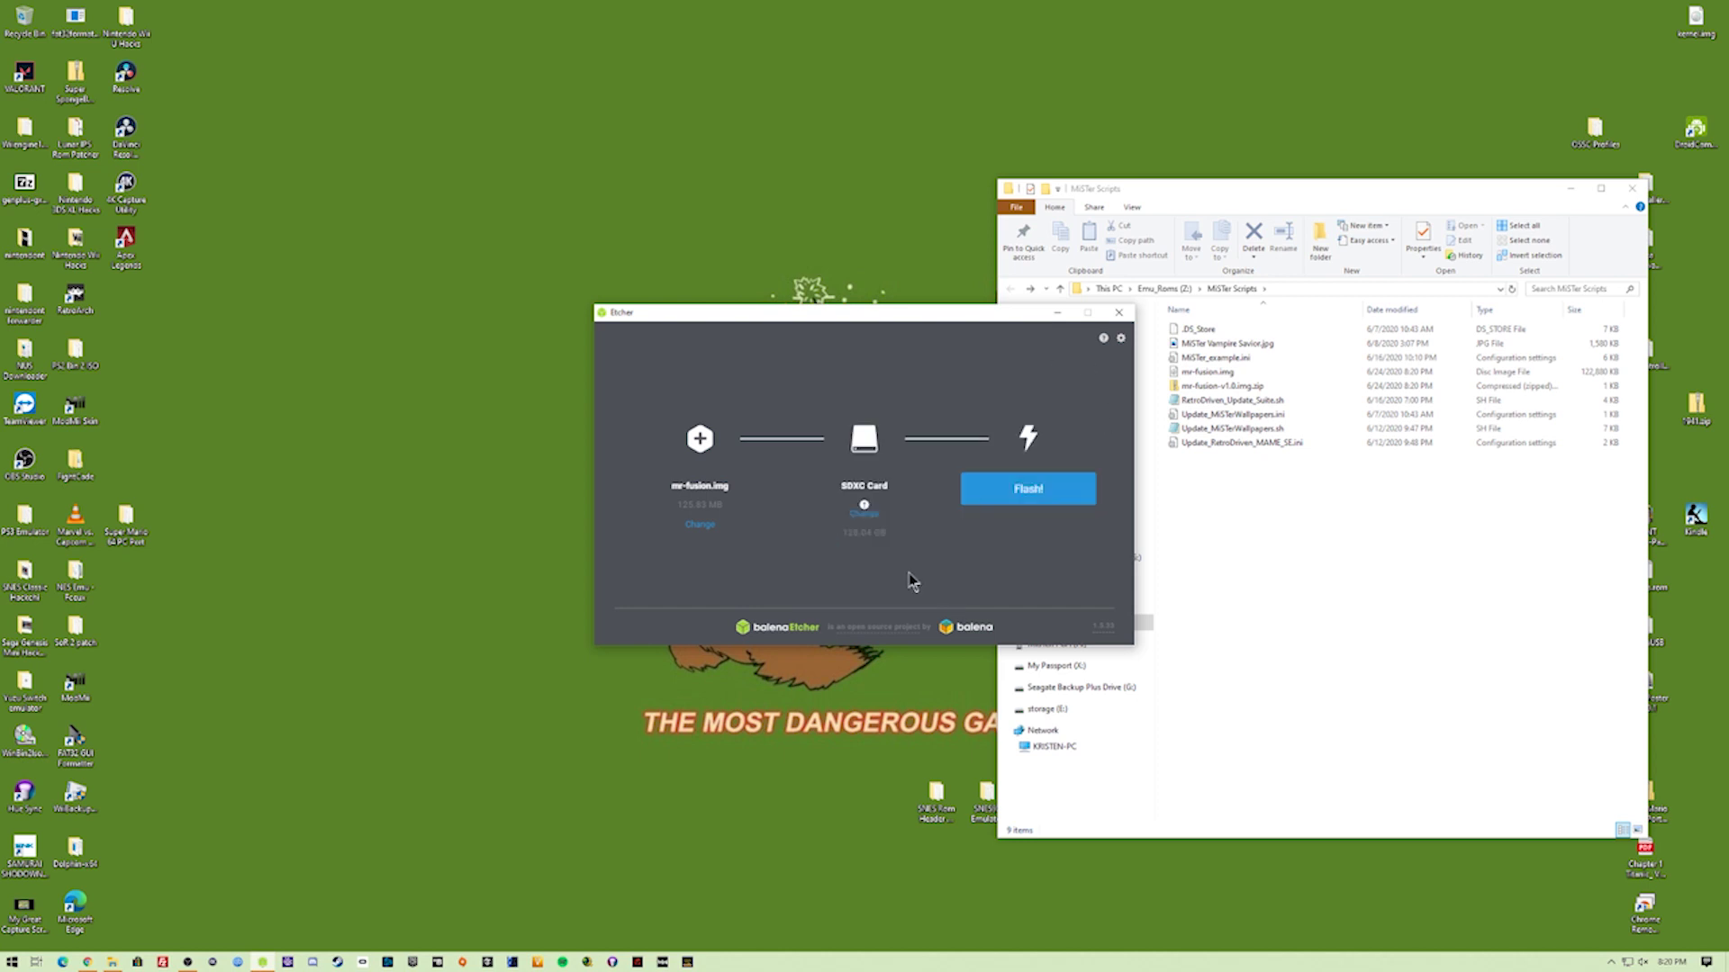
{"action": "left_click", "coordinate": [1035, 498]}
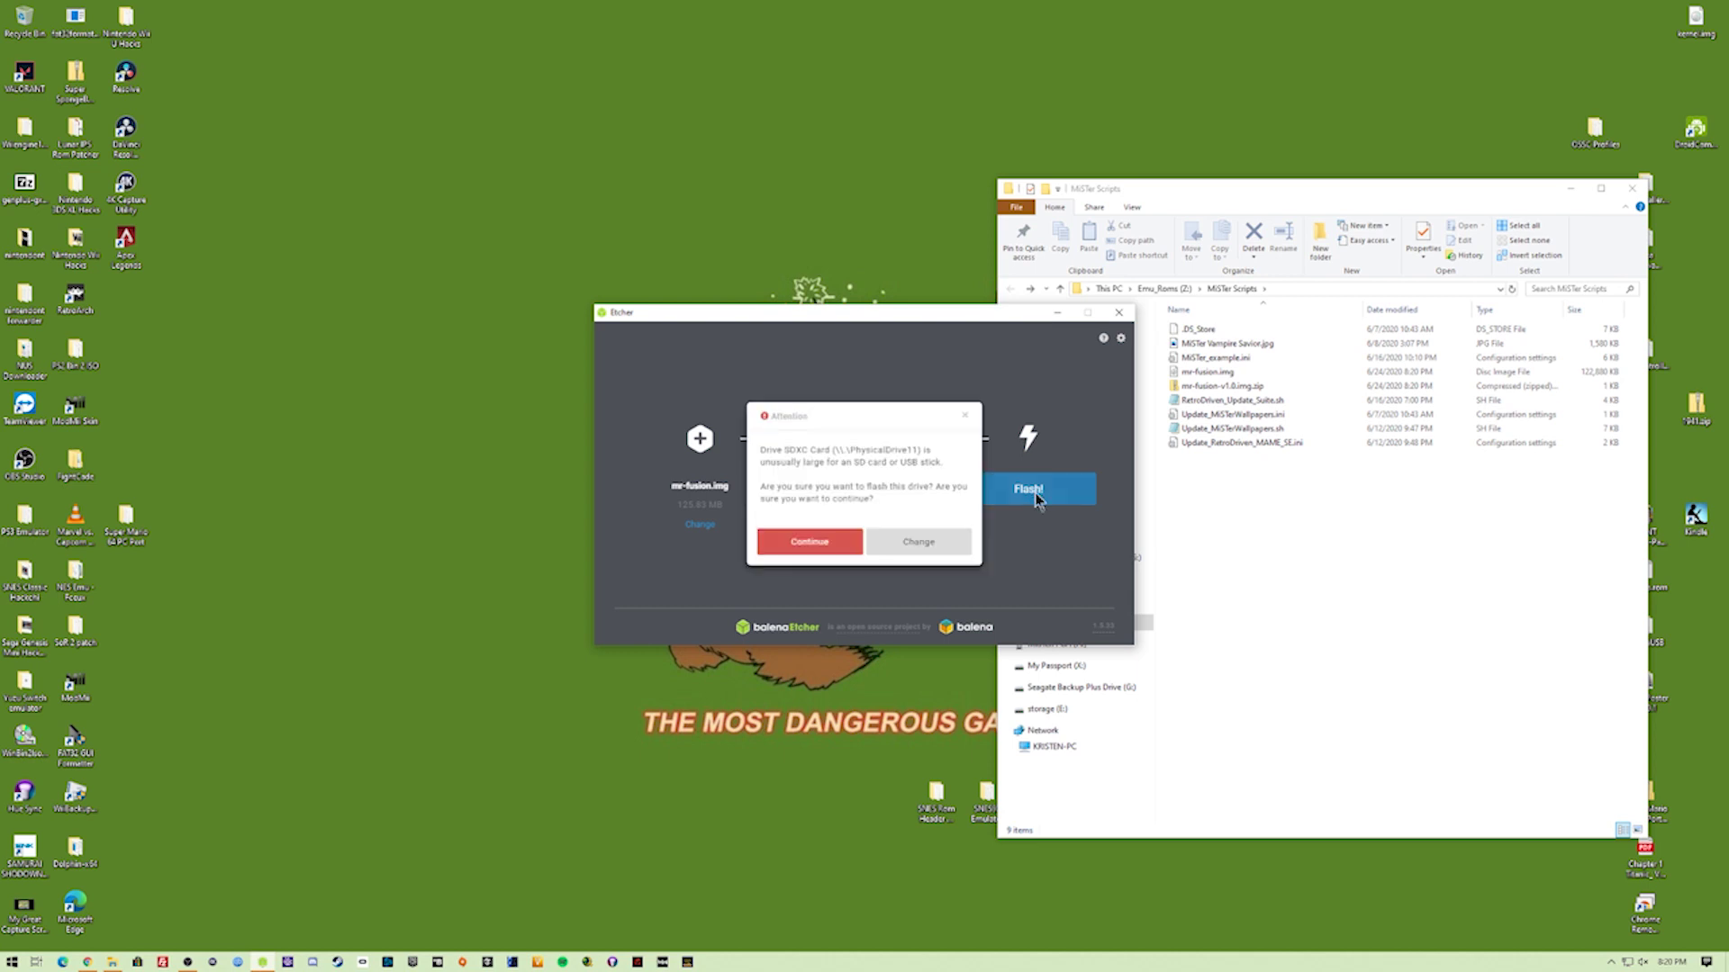
{"action": "left_click", "coordinate": [804, 544]}
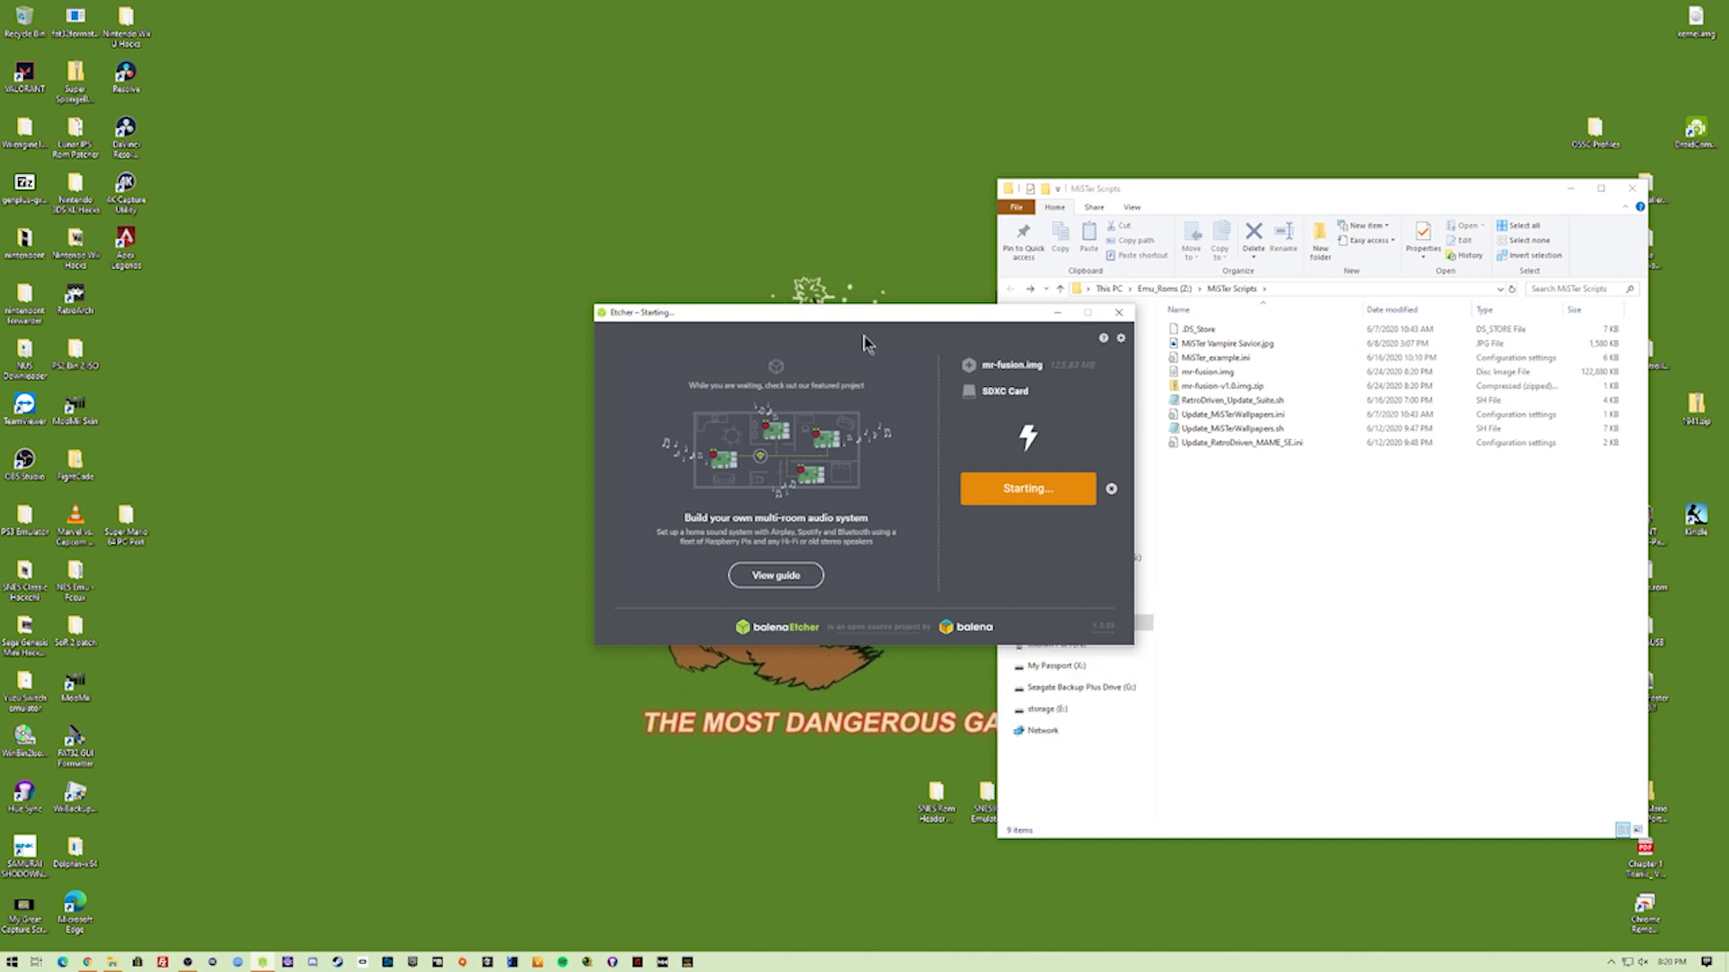
{"action": "left_click_drag", "start_coordinate": [879, 315], "coordinate": [375, 121]}
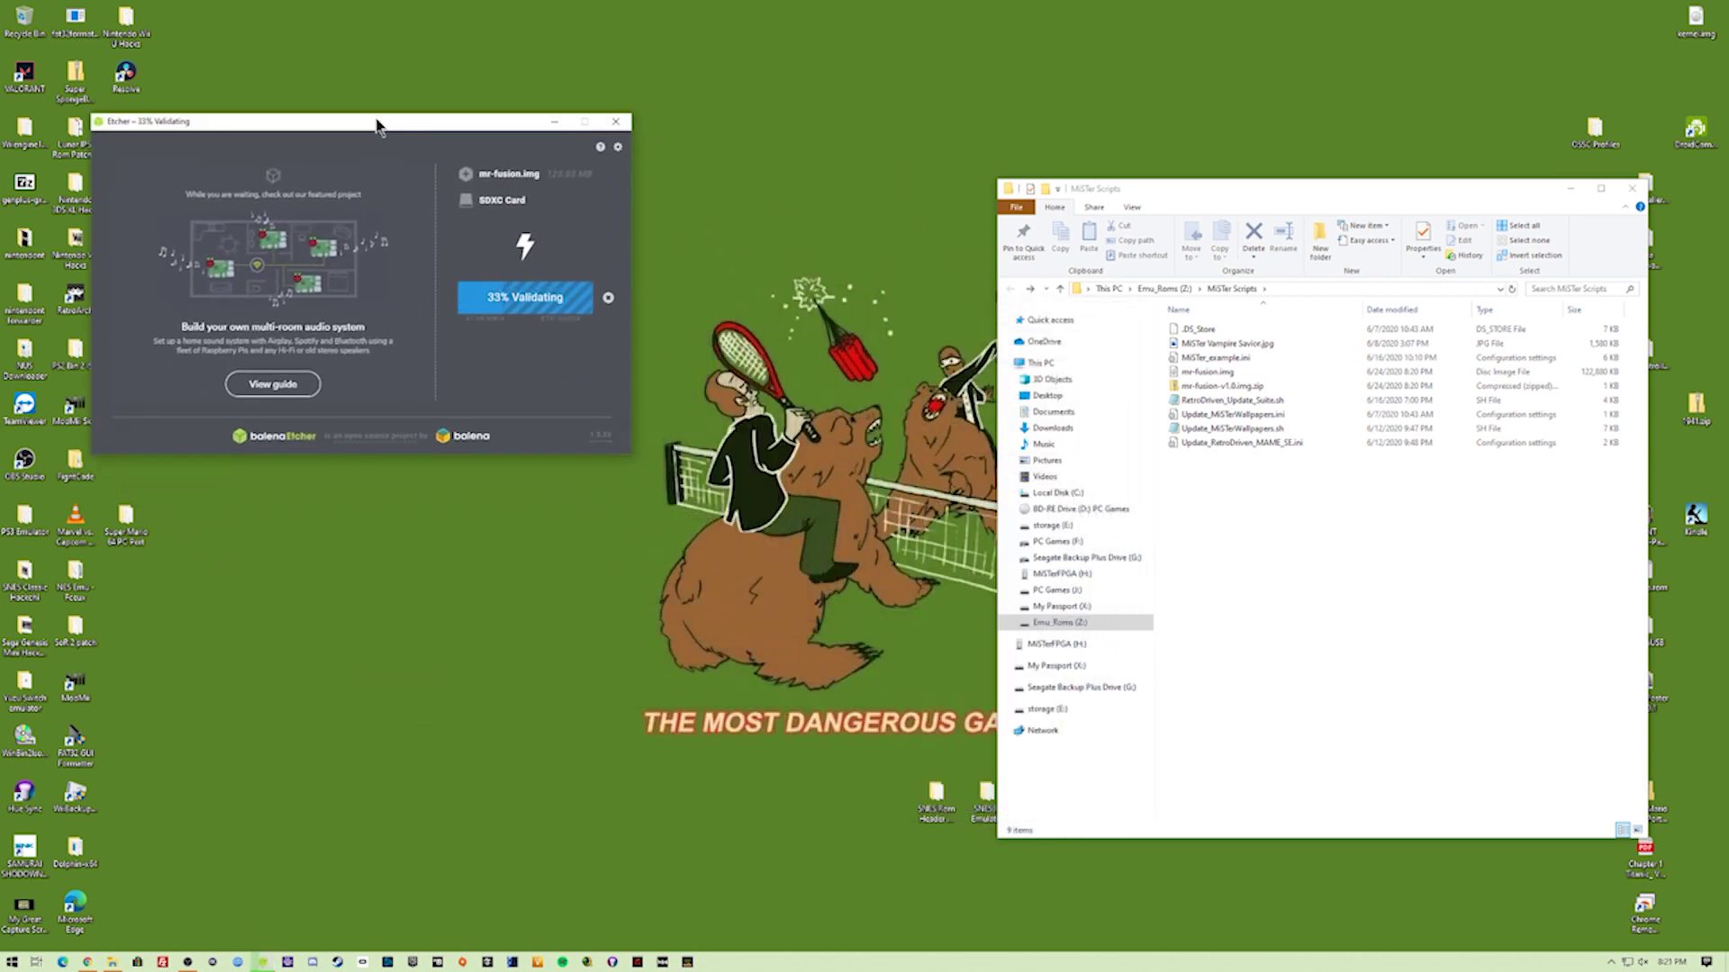
{"action": "left_click", "coordinate": [1570, 190]}
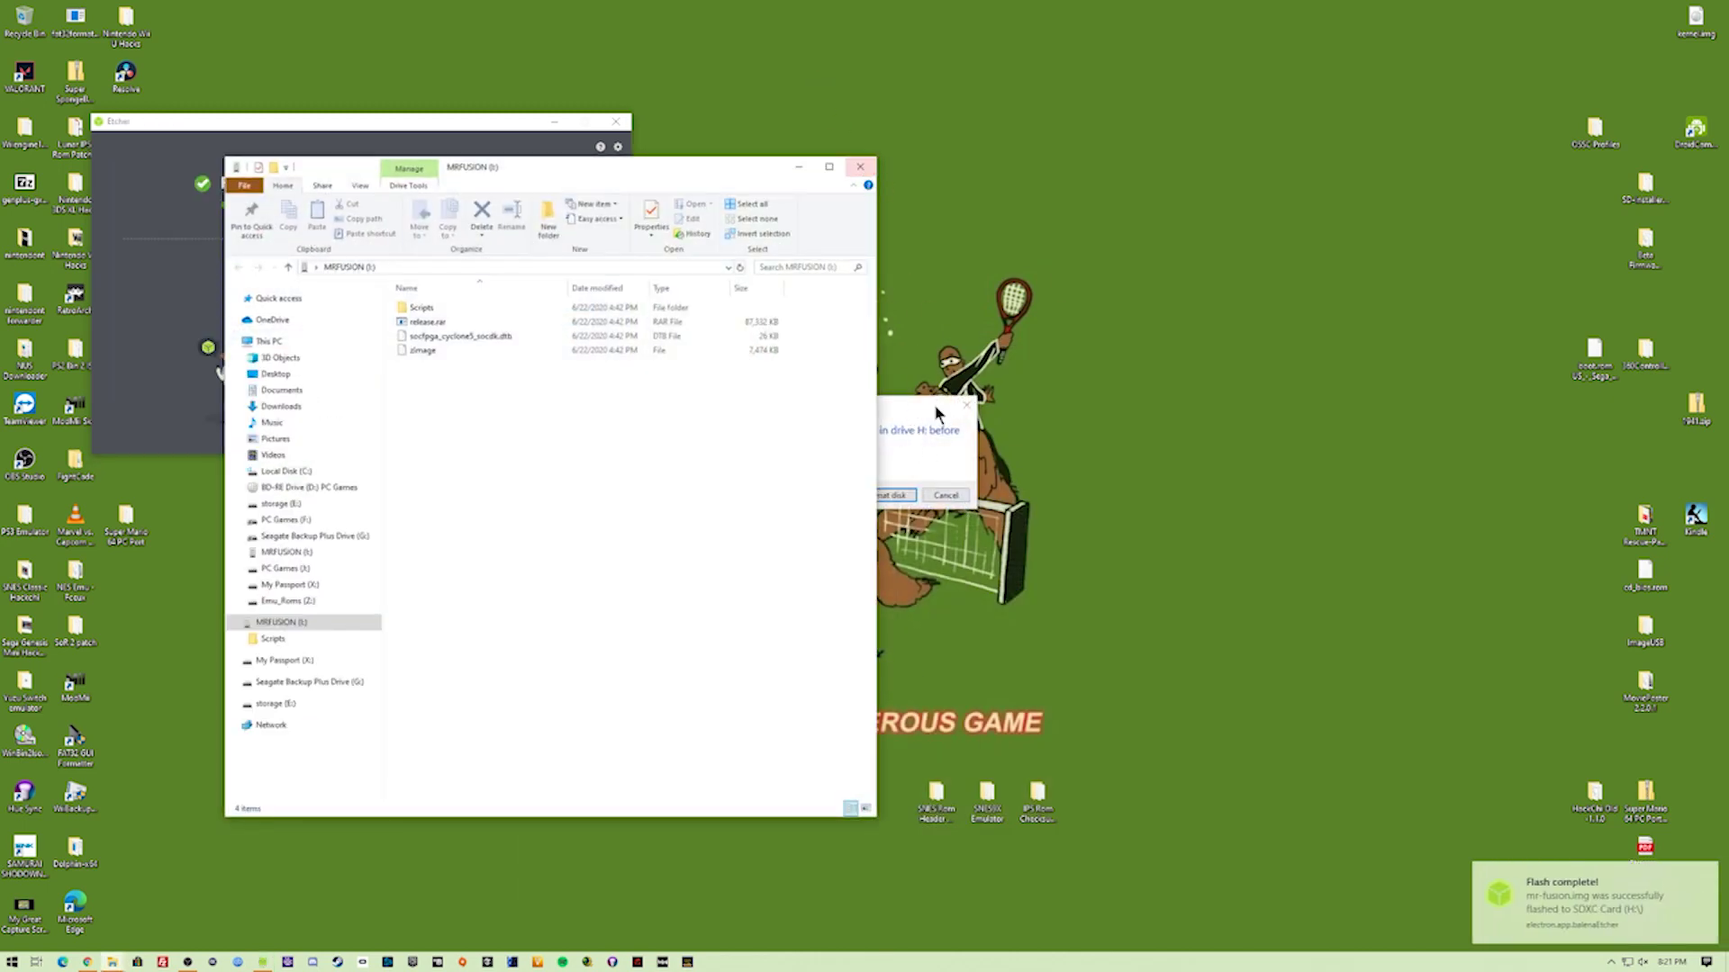
Decline formatting the new drive, close Etcher and open the MRFUSION Scripts folder.
{"action": "left_click", "coordinate": [946, 495]}
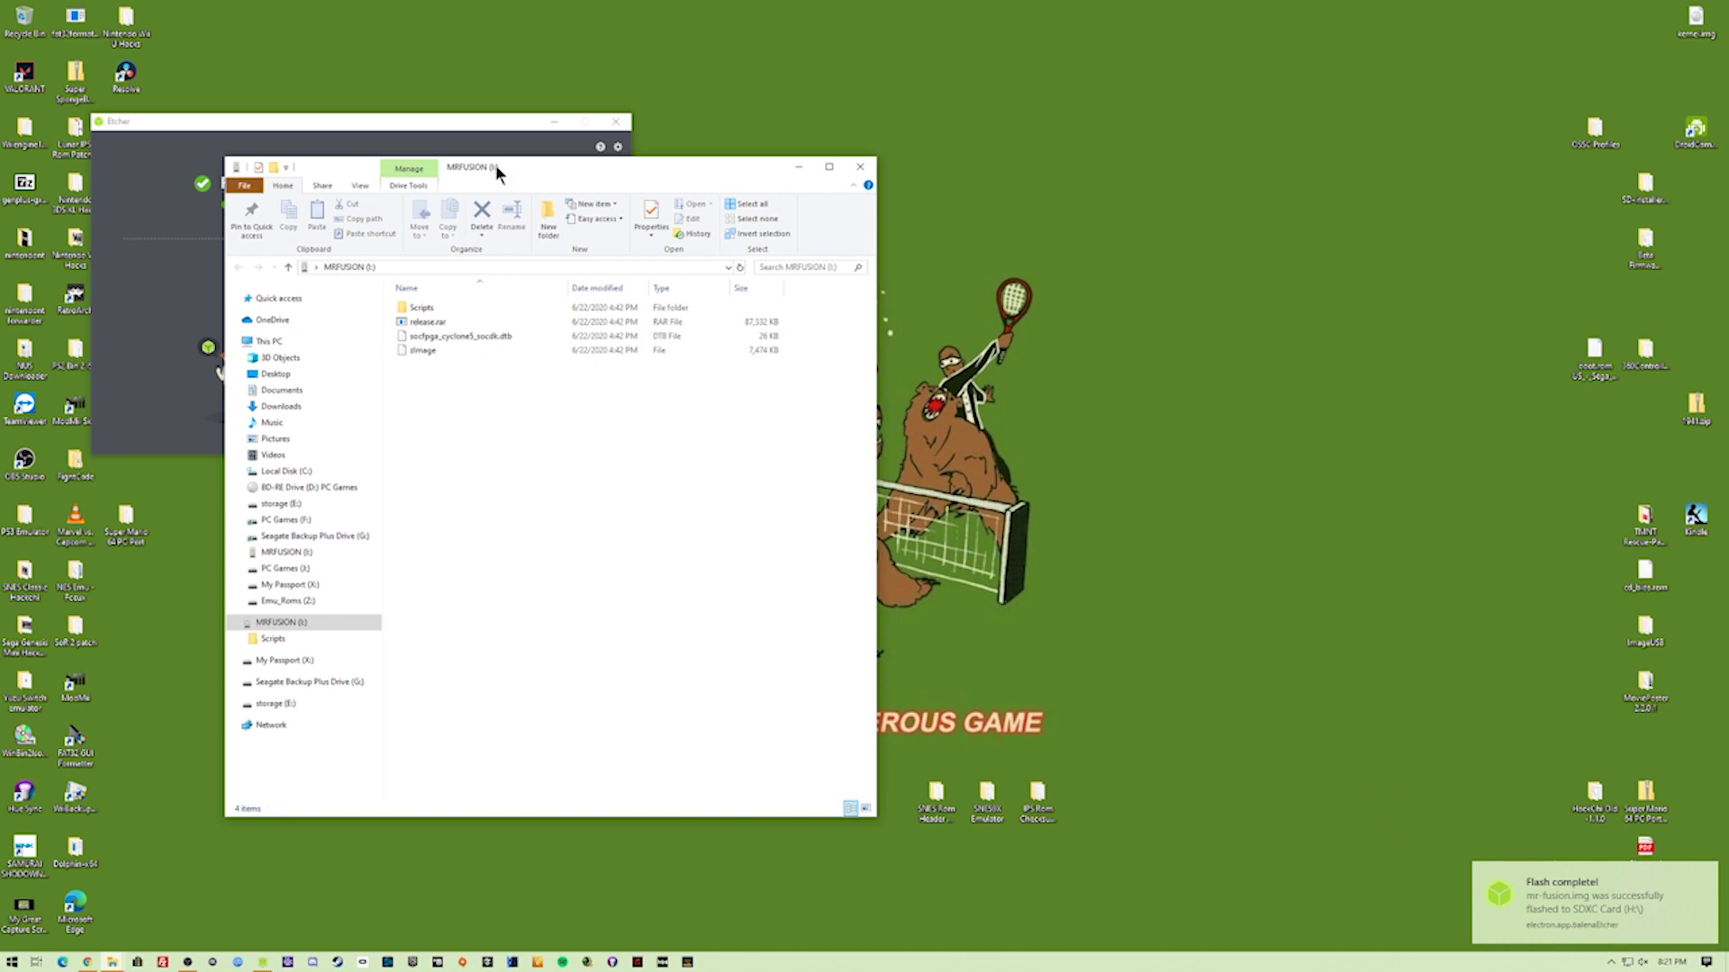
{"action": "left_click_drag", "start_coordinate": [496, 166], "coordinate": [1082, 142]}
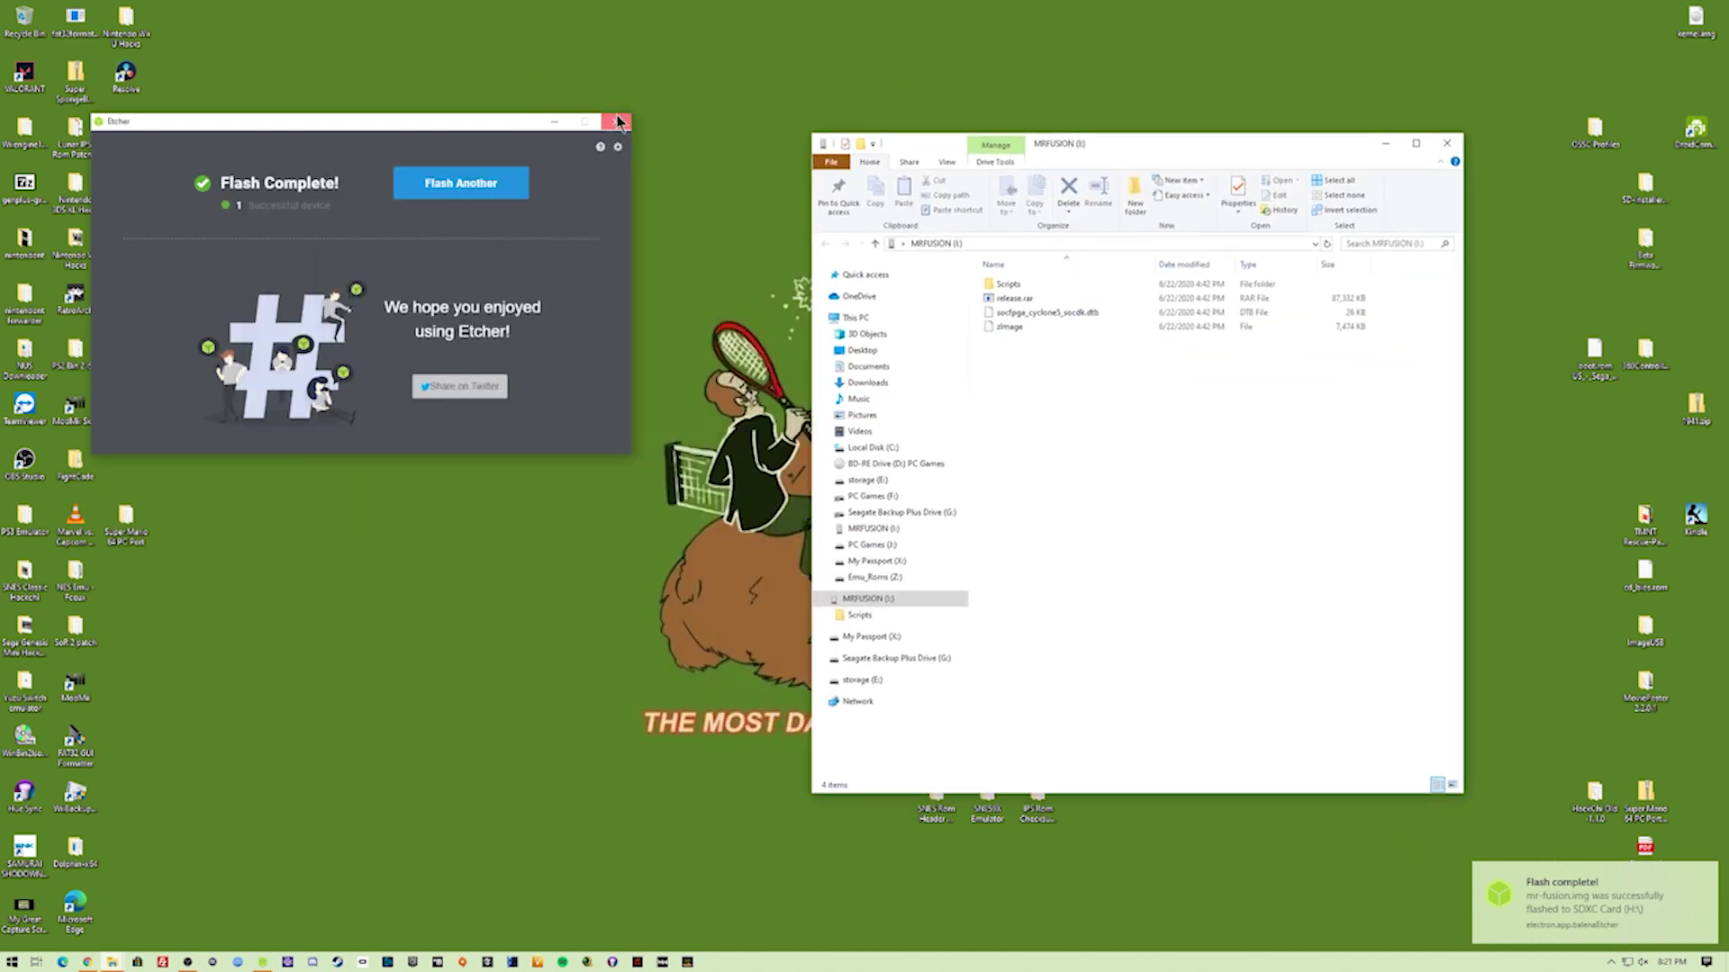
{"action": "left_click", "coordinate": [616, 122]}
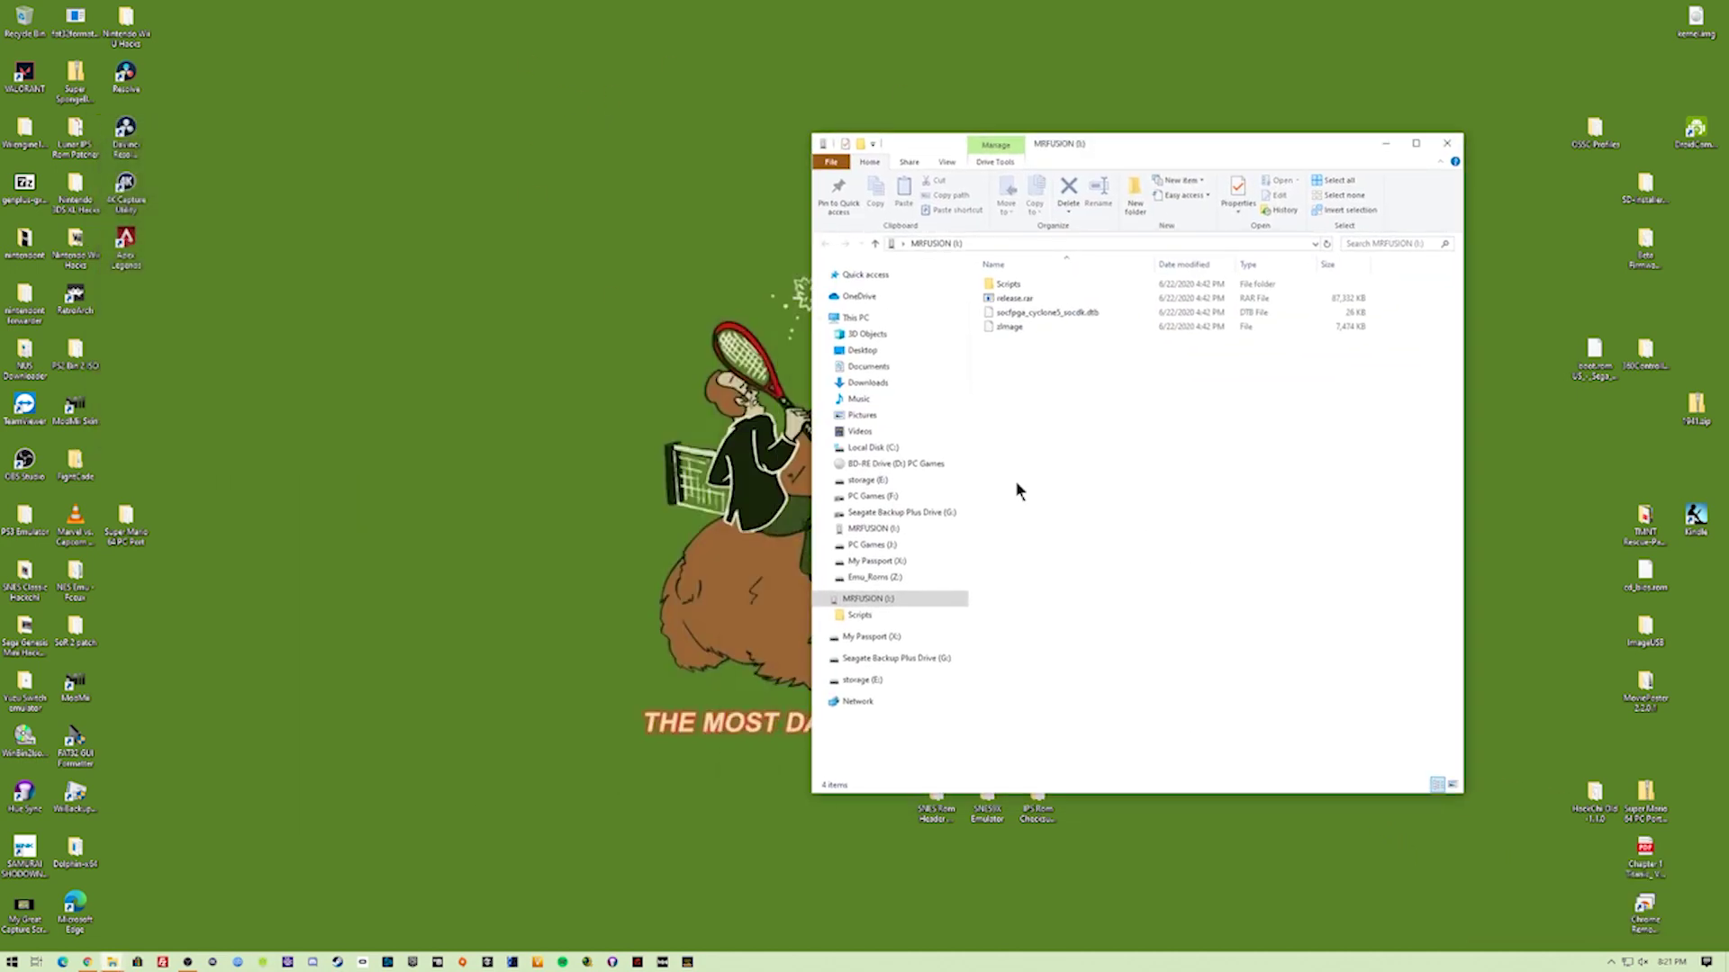
{"action": "double_click", "coordinate": [1011, 285]}
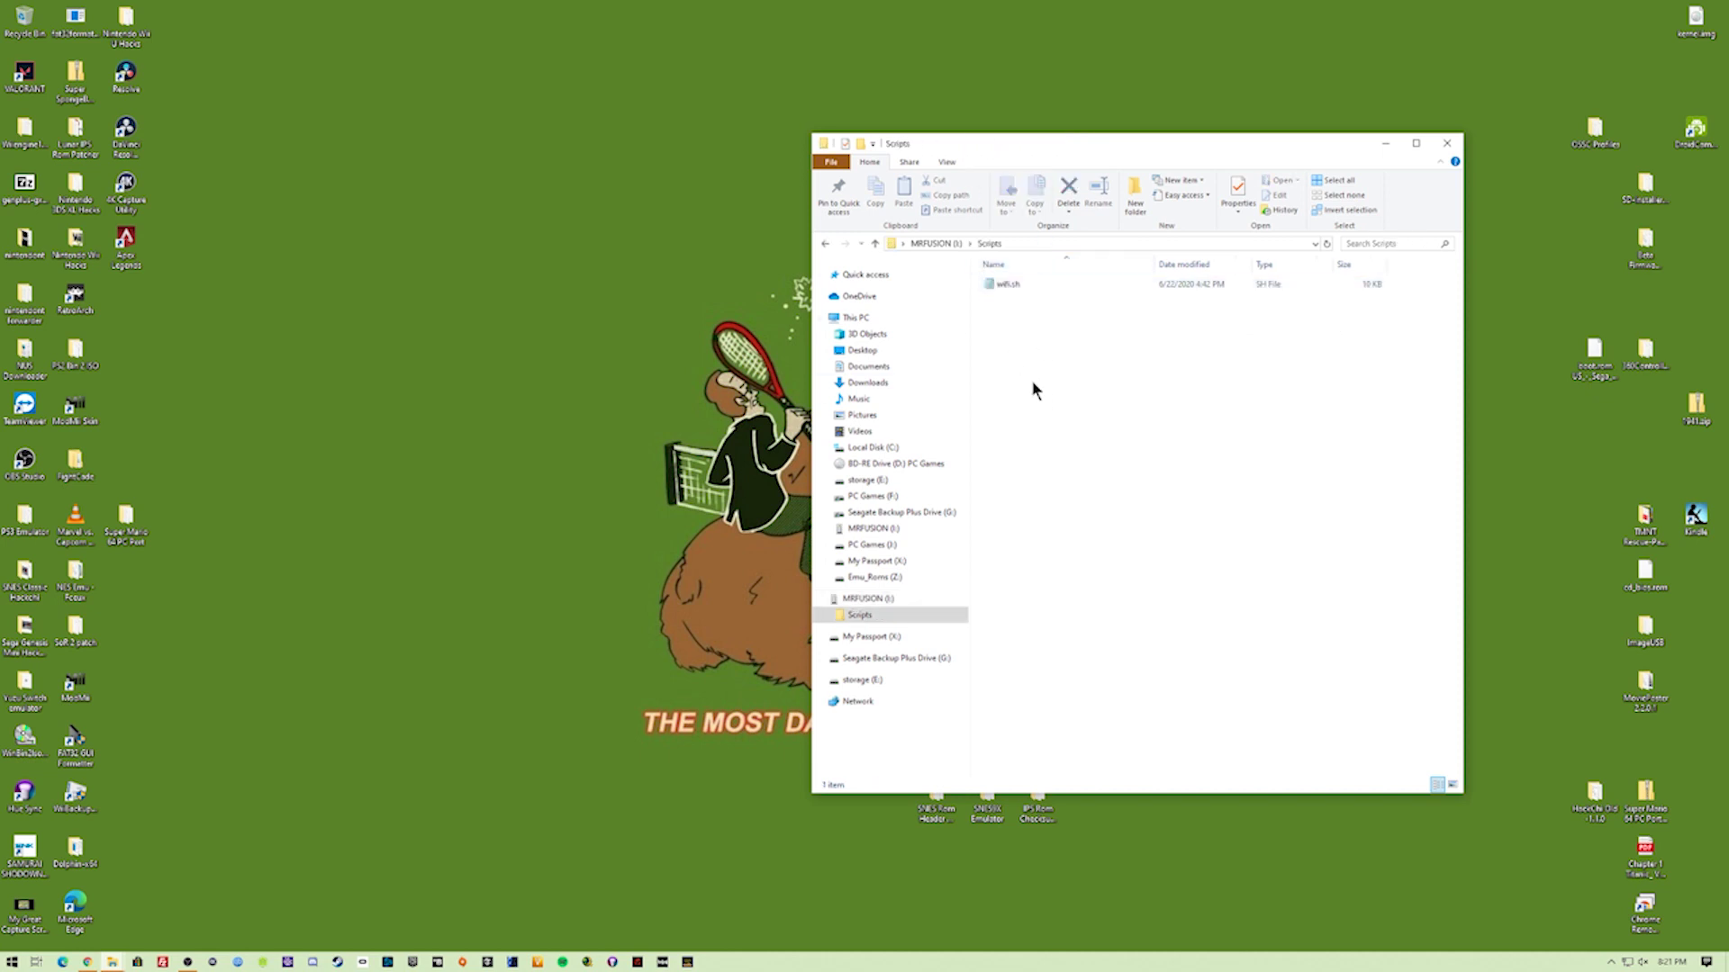
{"action": "left_click", "coordinate": [566, 501]}
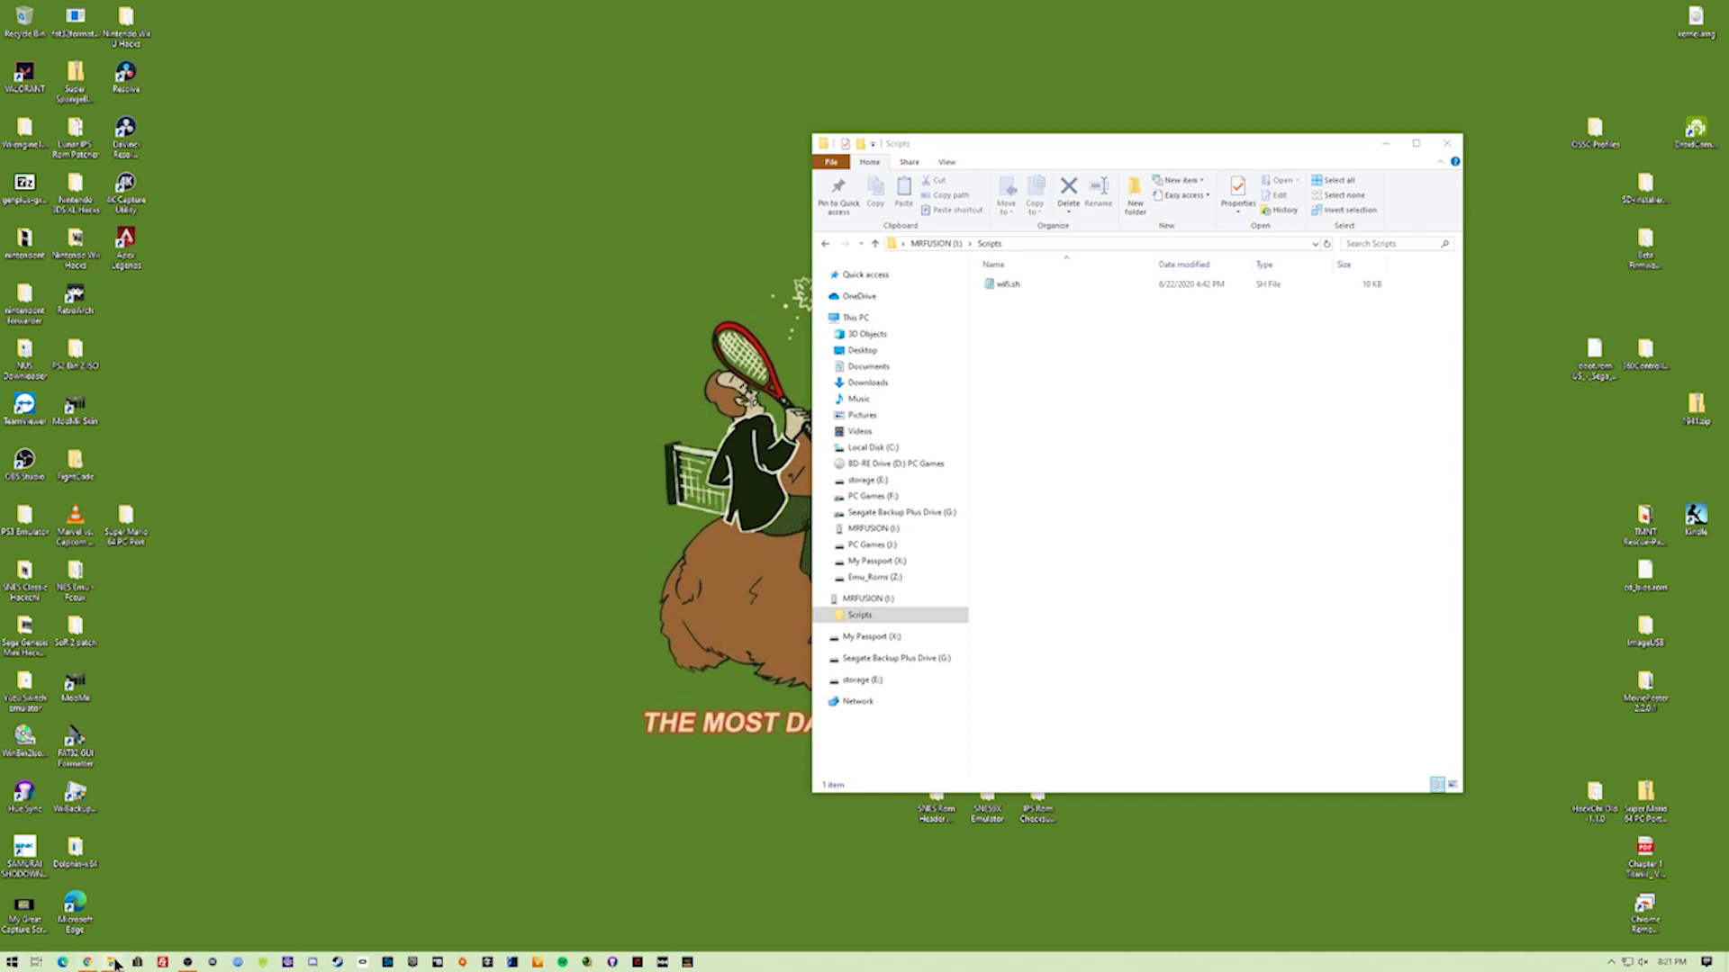
Copy RetroDriven_Update_Suite.sh from MiSTer Scripts into MRFUSION\Scripts and close both windows.
{"action": "mouse_move", "coordinate": [113, 964]}
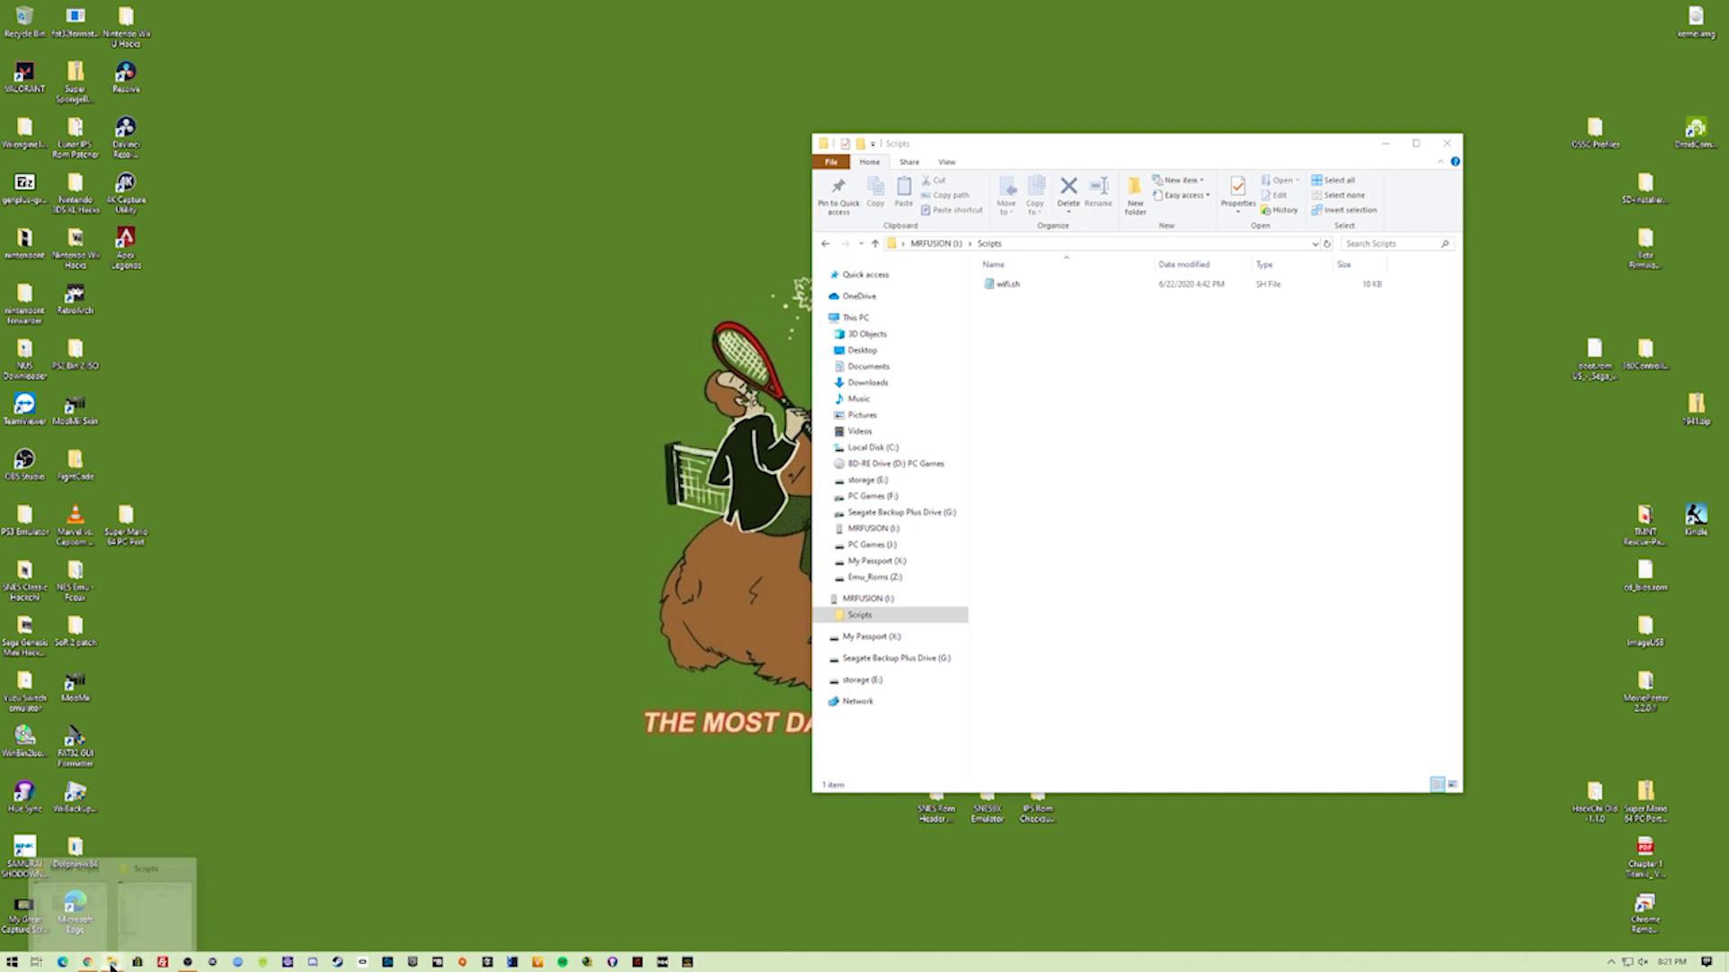
{"action": "left_click", "coordinate": [77, 901]}
{"action": "left_click_drag", "start_coordinate": [1232, 186], "coordinate": [347, 149]}
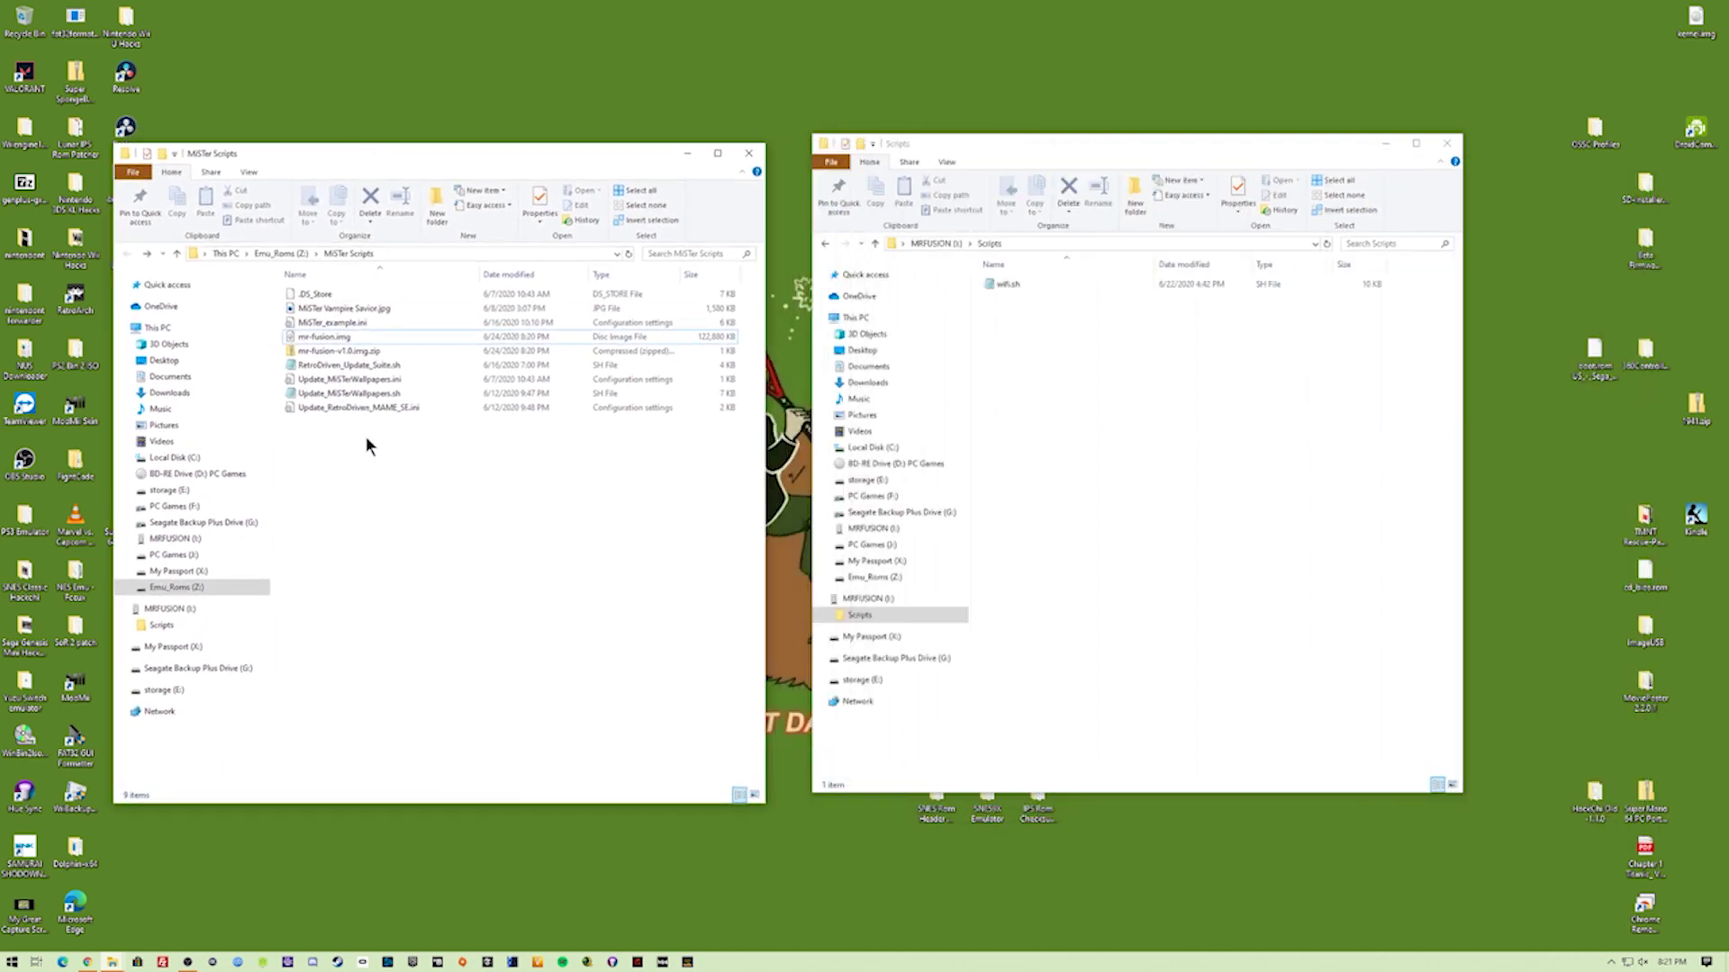
{"action": "left_click_drag", "start_coordinate": [336, 364], "coordinate": [1144, 441]}
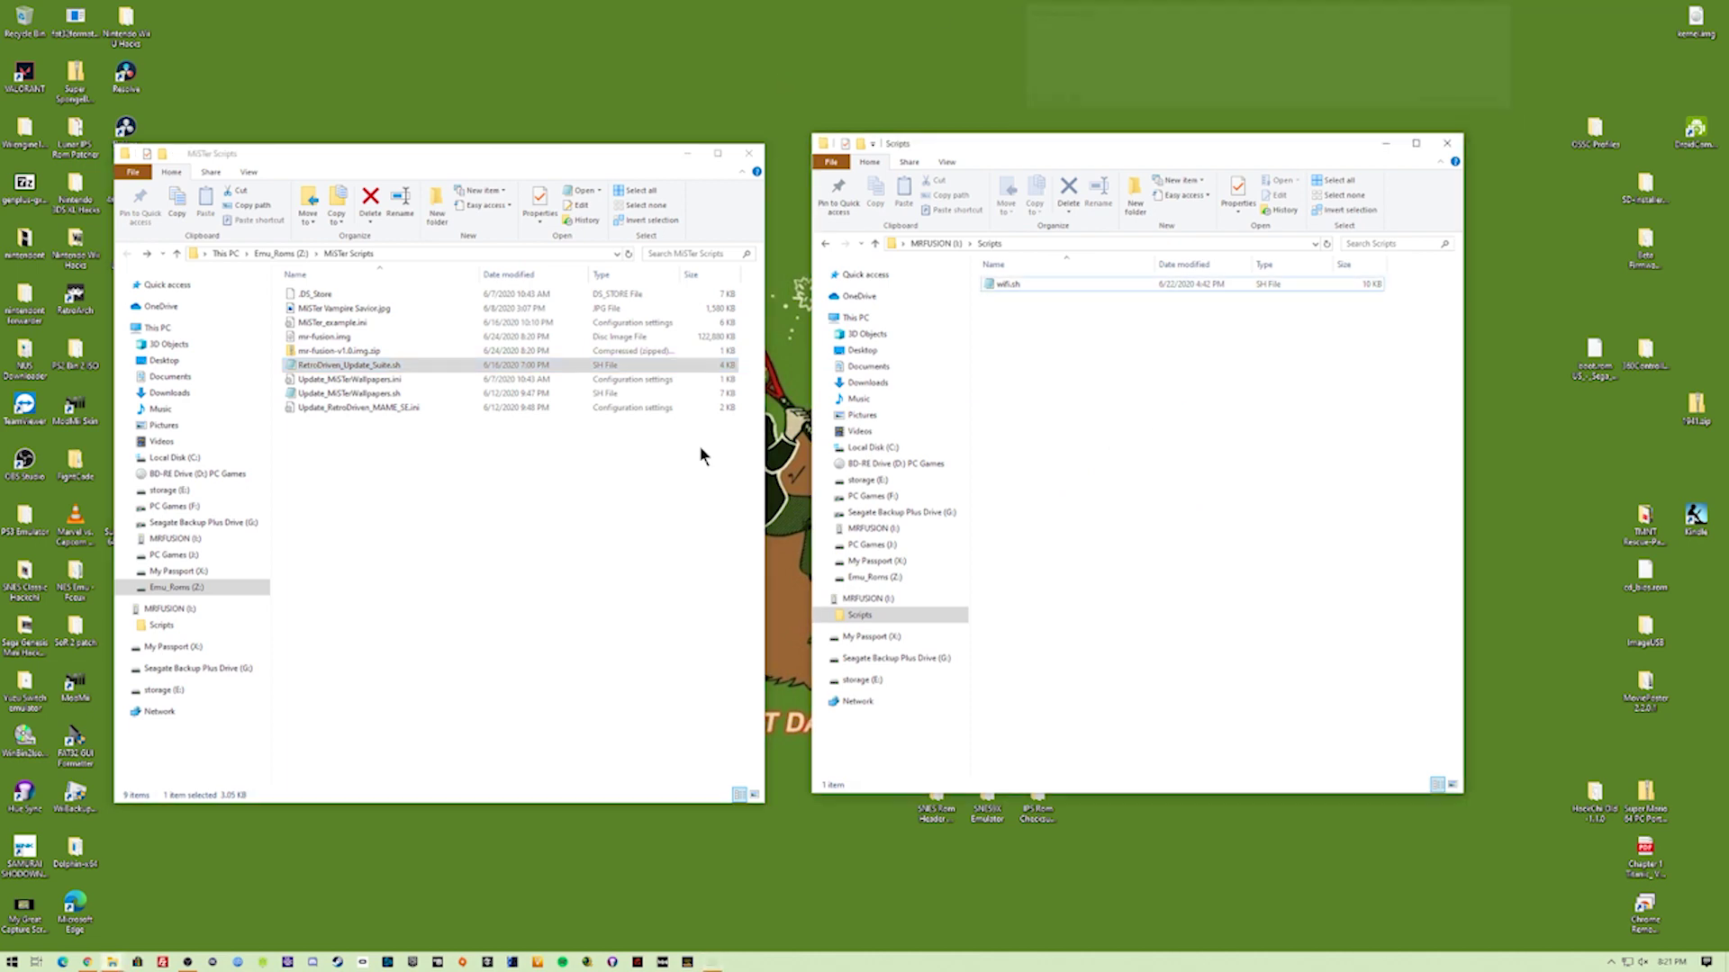
{"action": "left_click", "coordinate": [612, 484]}
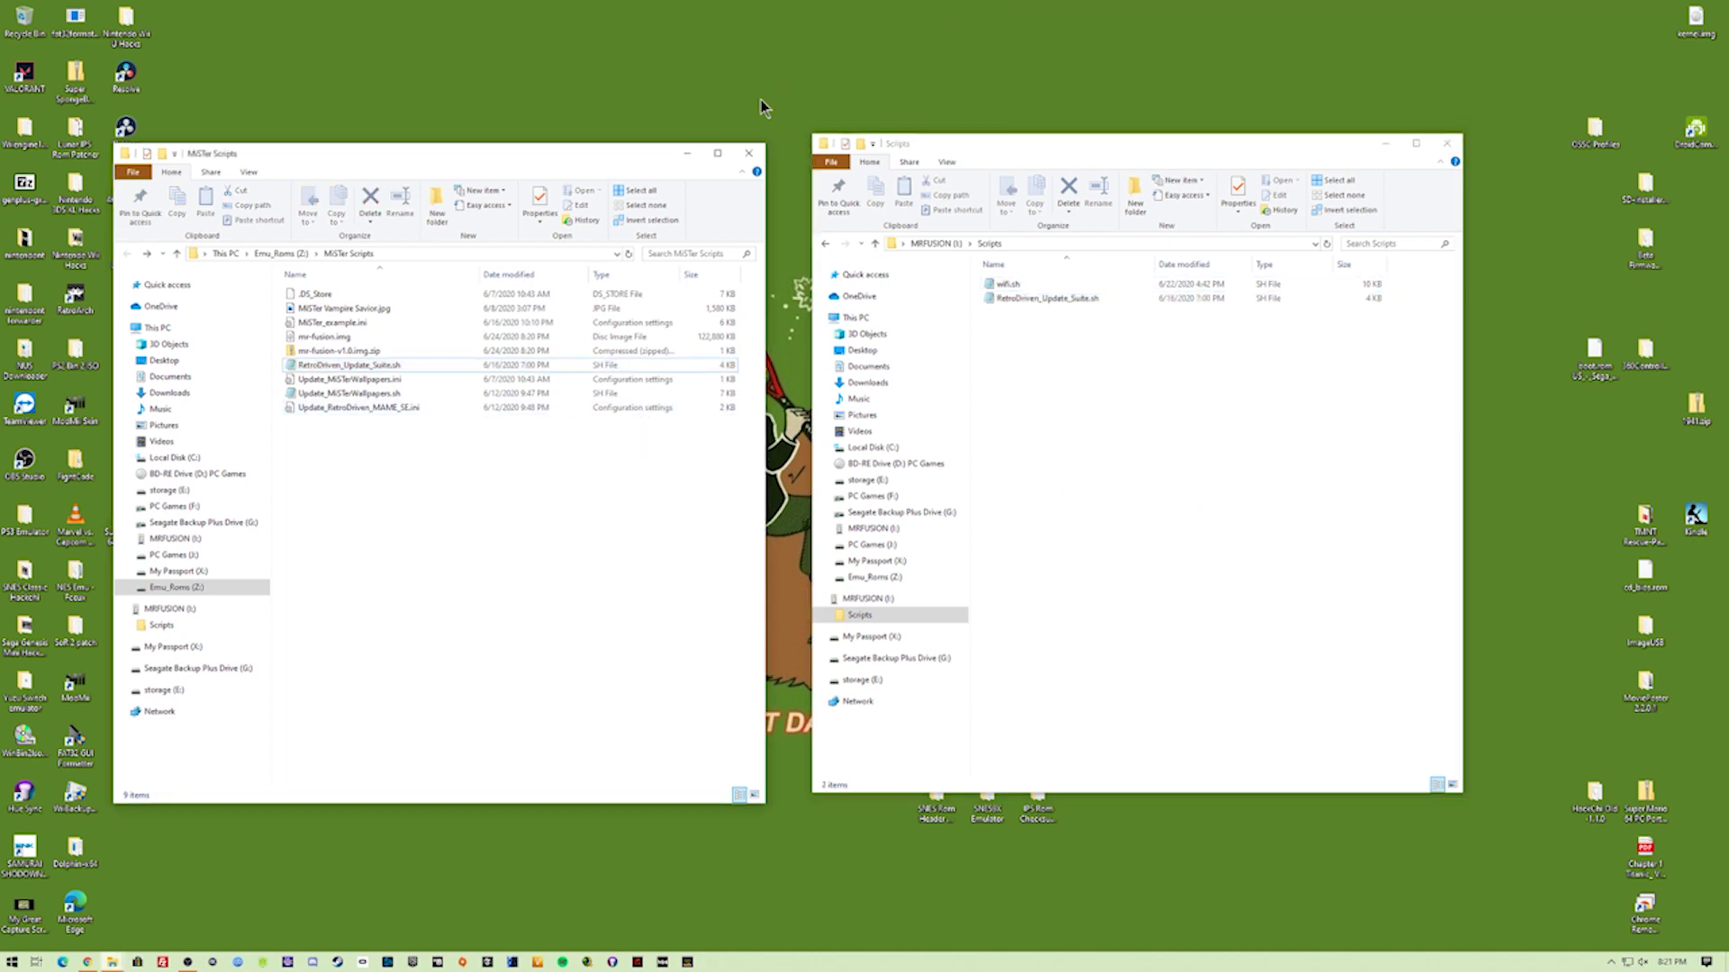
{"action": "left_click", "coordinate": [756, 156]}
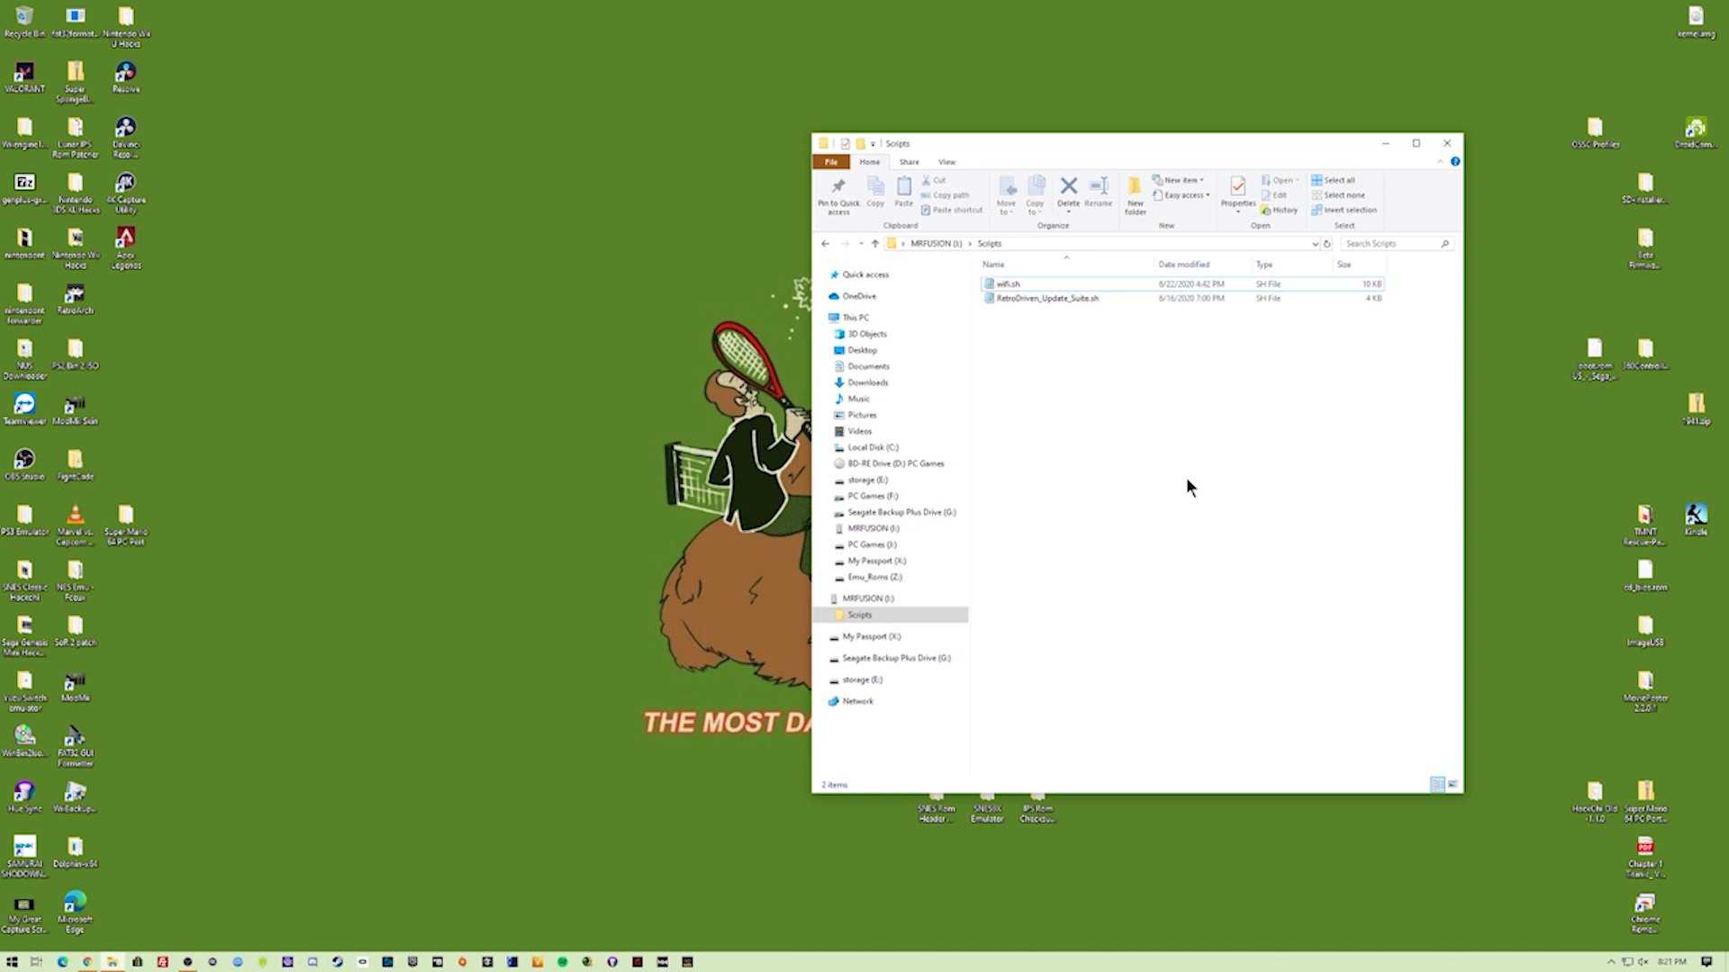
{"action": "left_click_drag", "start_coordinate": [1256, 140], "coordinate": [885, 148]}
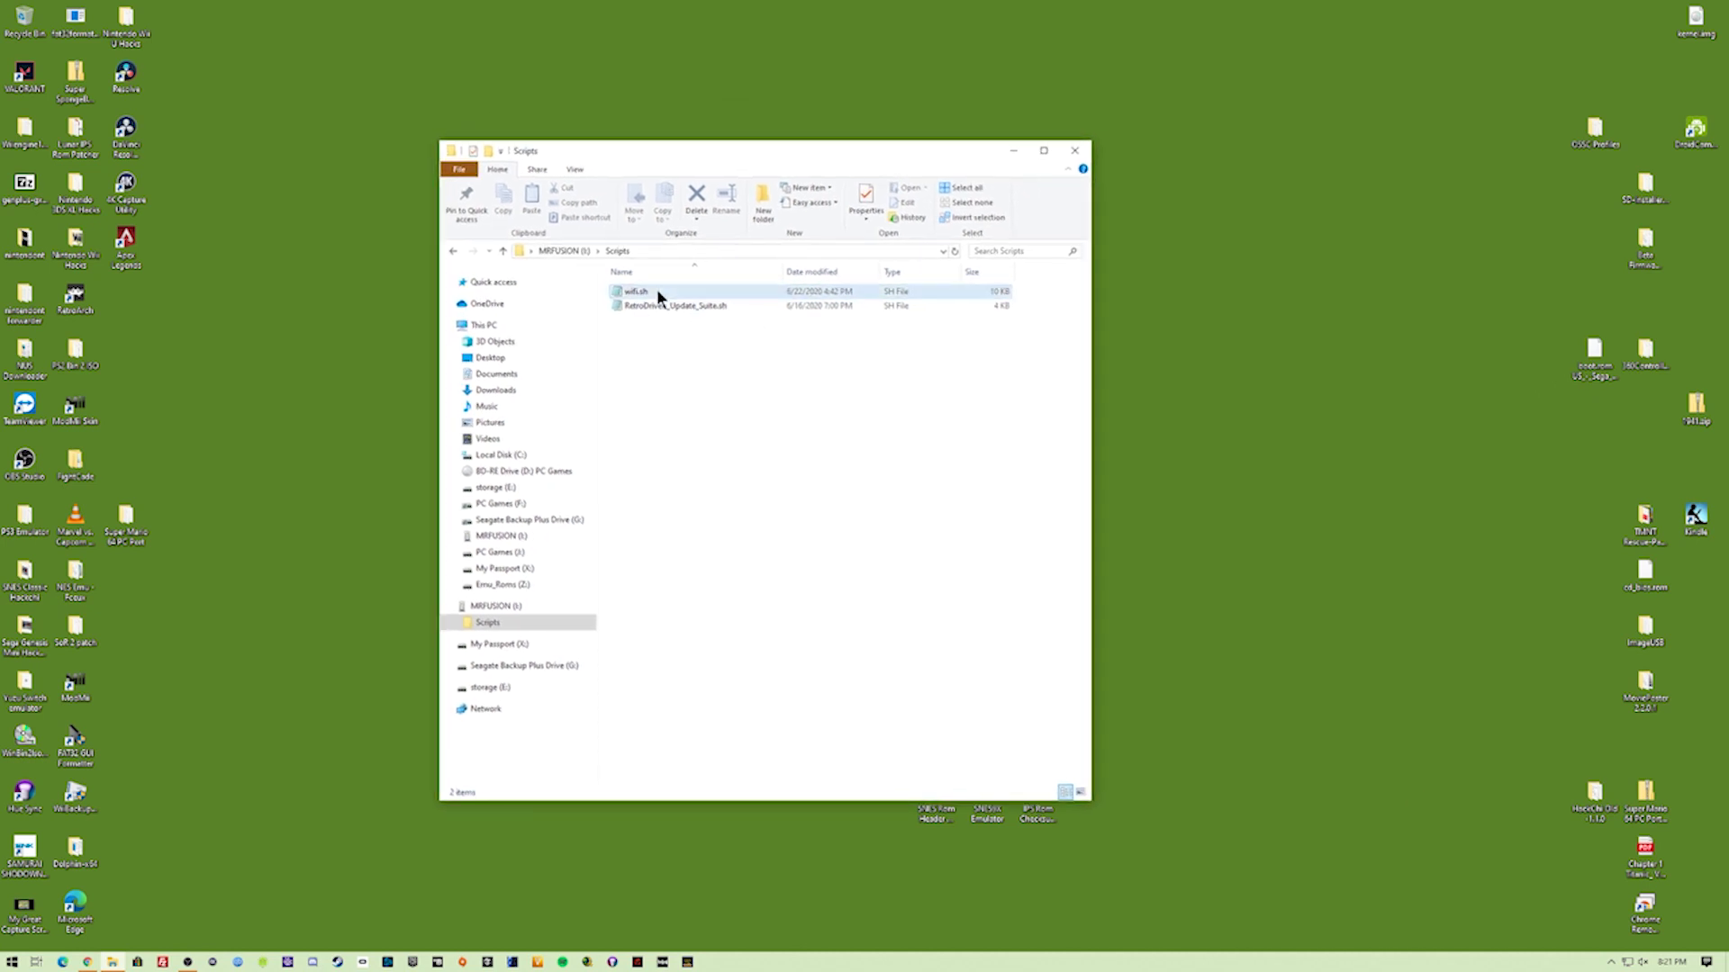
{"action": "left_click", "coordinate": [1080, 156]}
Safely eject USB Drive (H:) from the system tray.
{"action": "left_click", "coordinate": [1610, 963]}
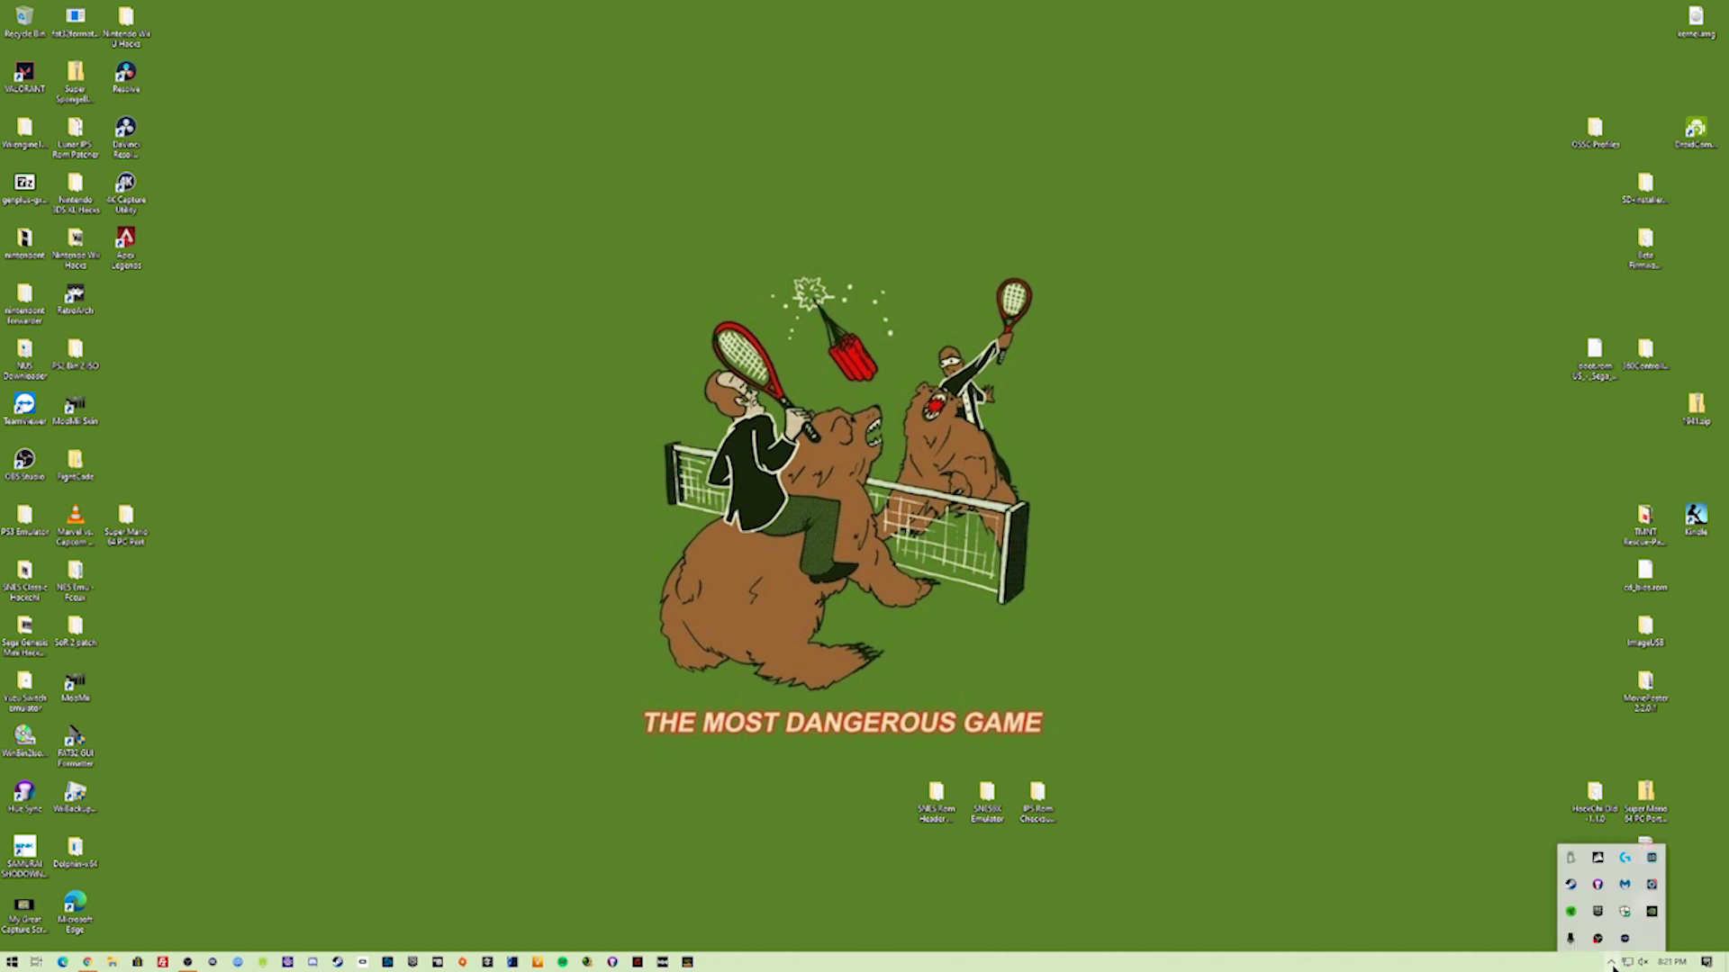
{"action": "left_click", "coordinate": [1571, 860]}
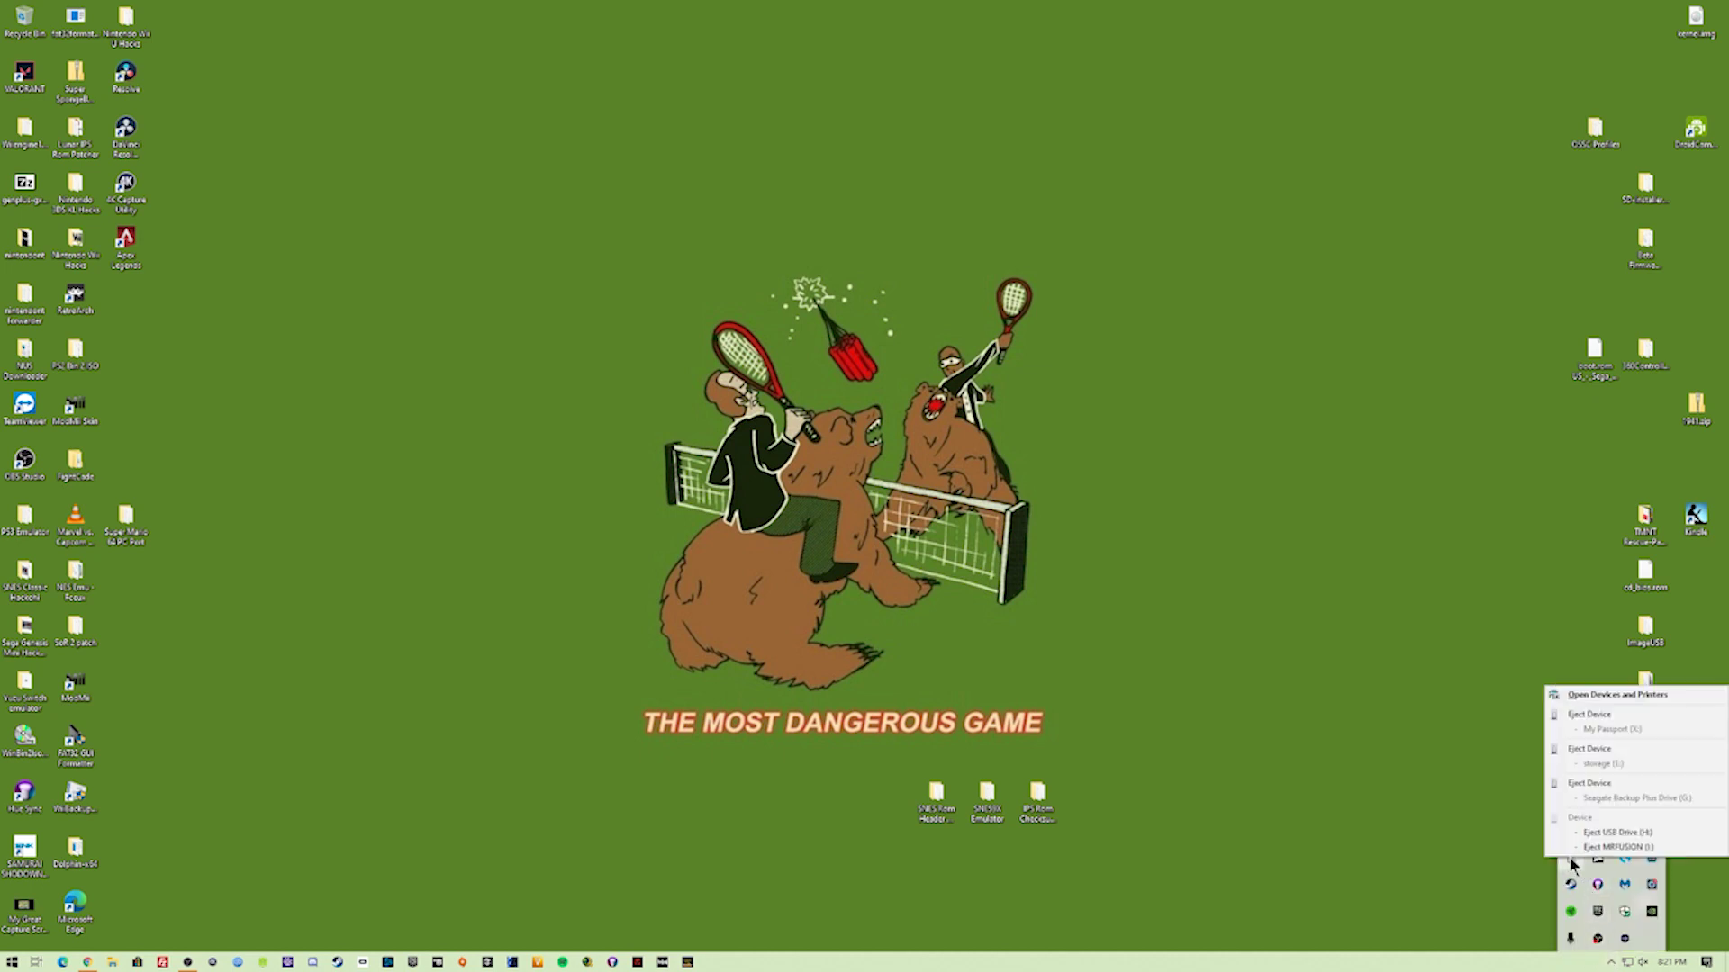
{"action": "left_click", "coordinate": [1624, 834]}
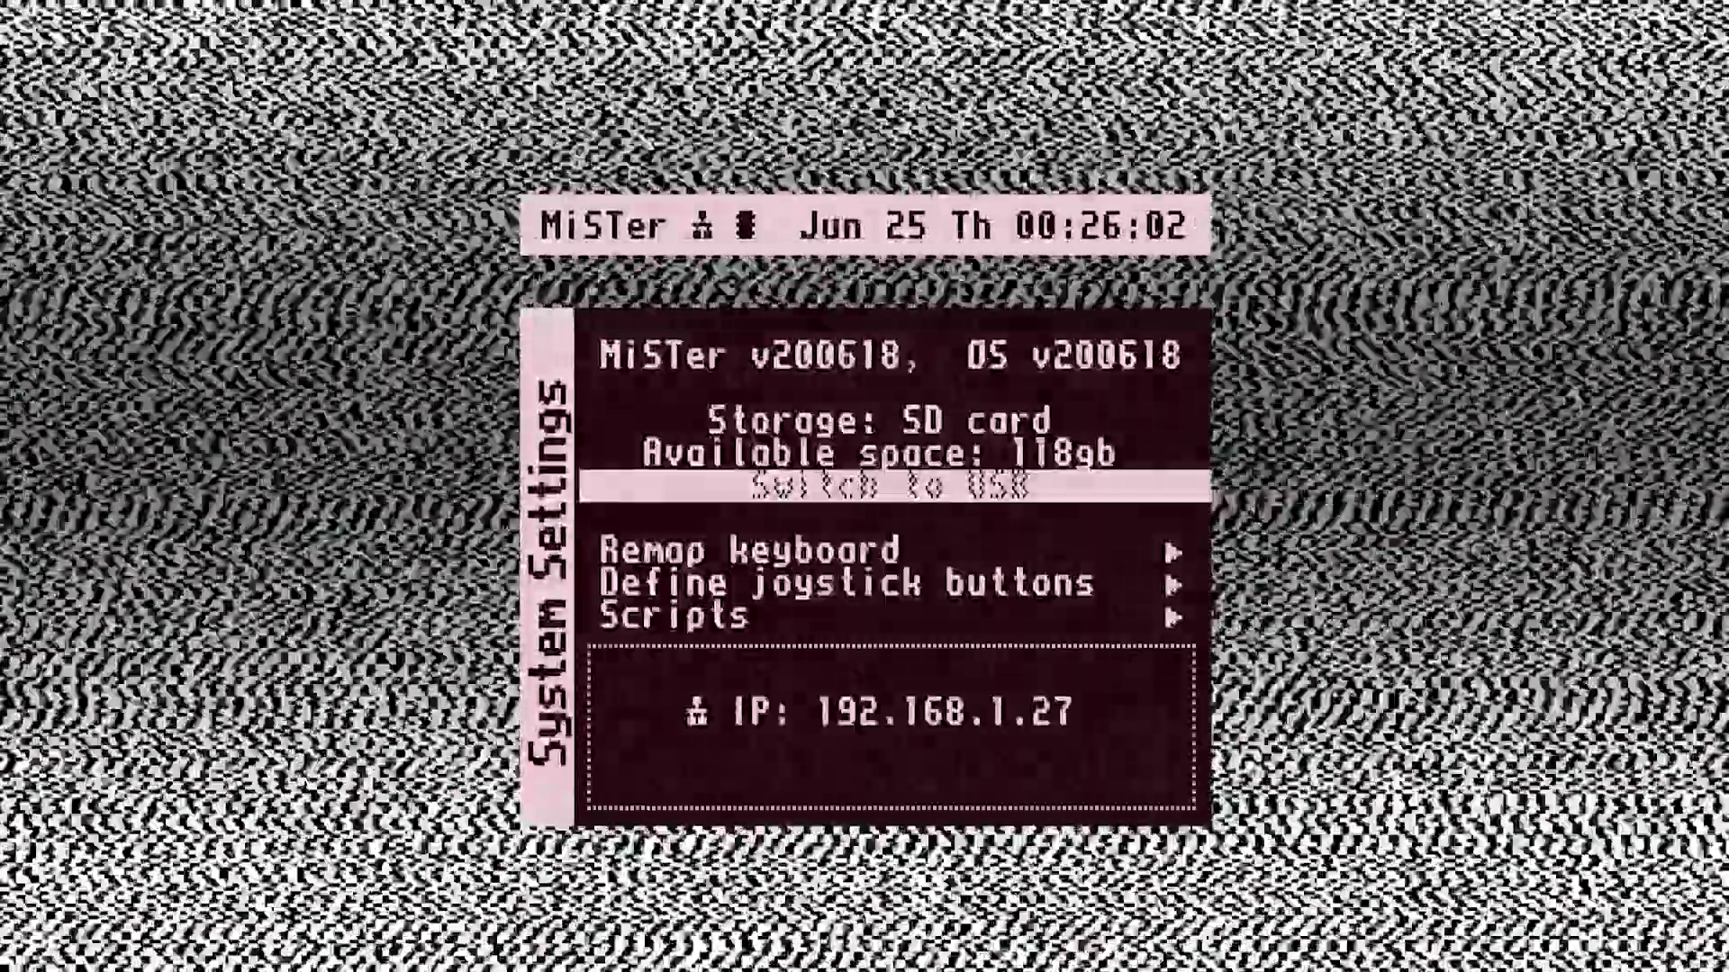
Open Scripts from MiSTer System Settings and accept the warning to launch the RetroDriven script.
{"action": "key", "text": "Down"}
{"action": "key", "text": "Down"}
{"action": "key", "text": "Down"}
{"action": "key", "text": "Return"}
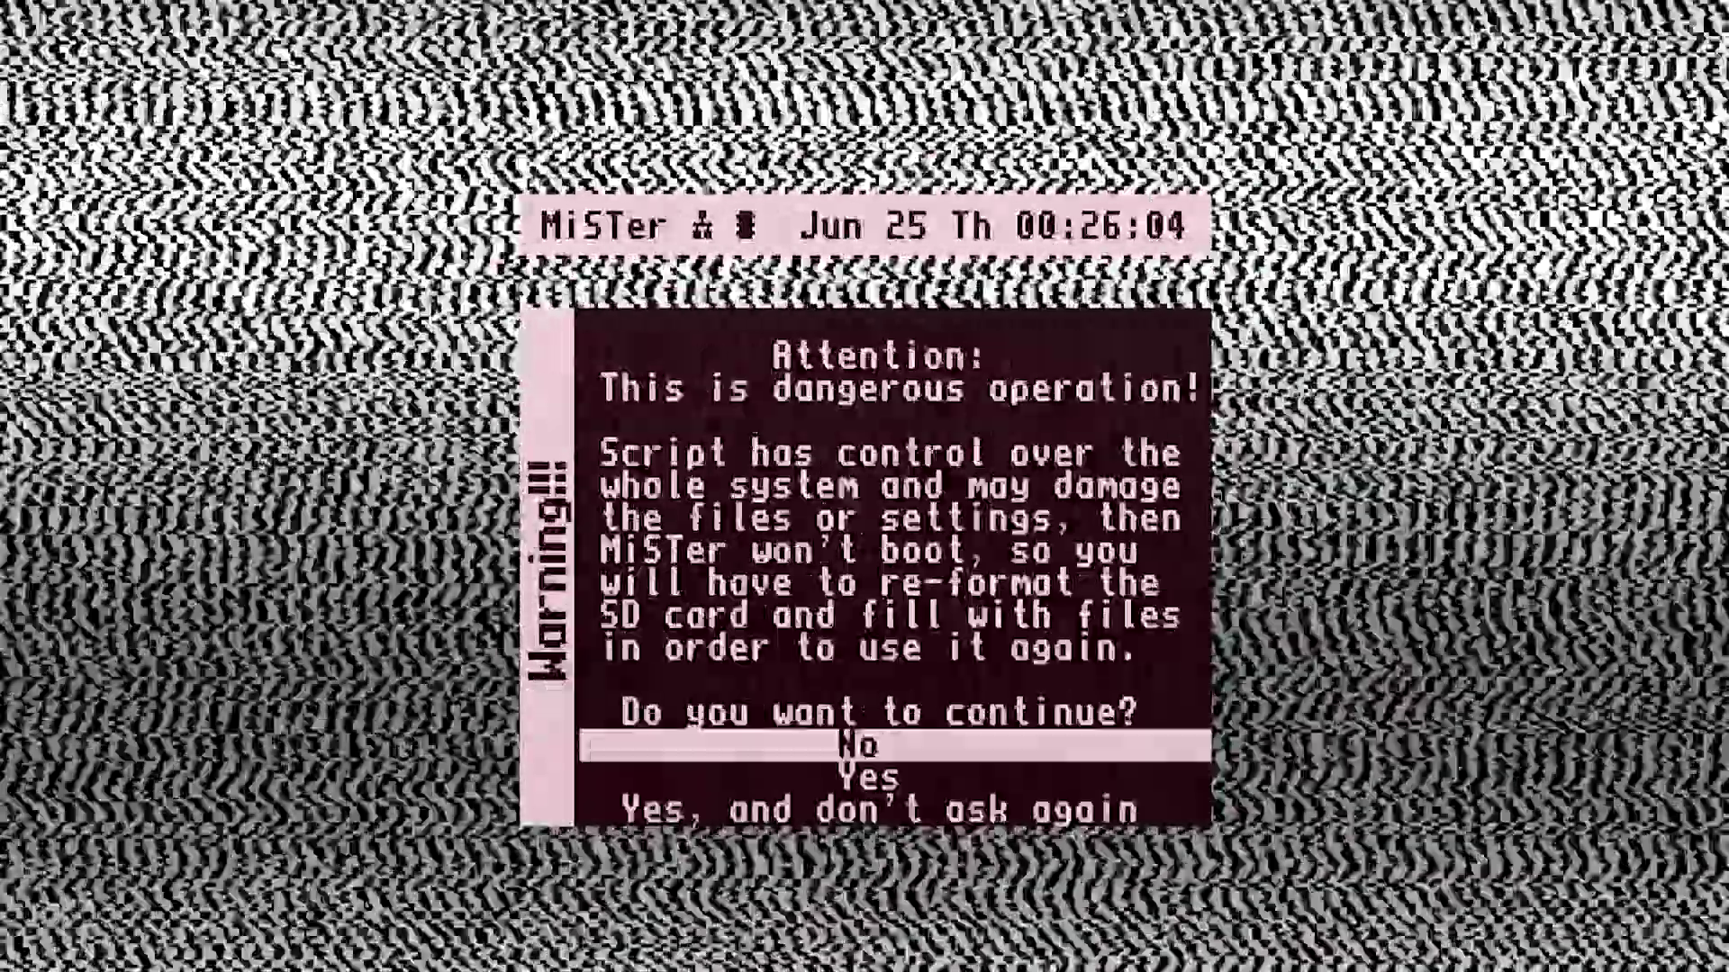
{"action": "key", "text": "Down"}
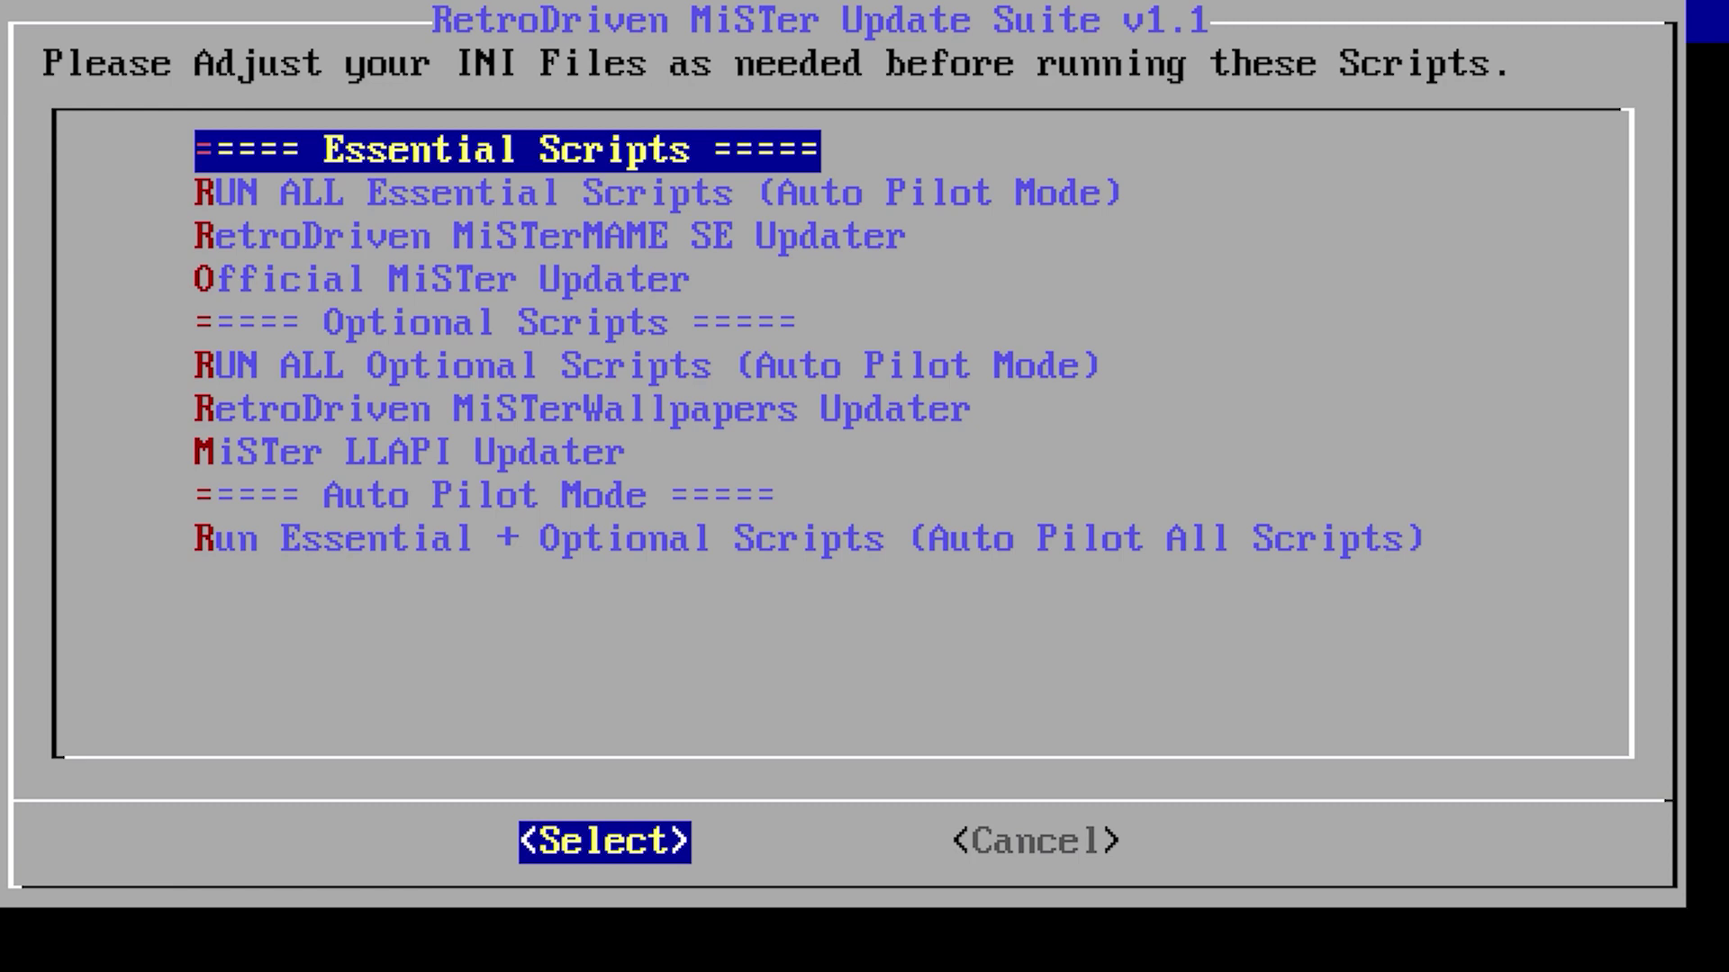
Choose 'Run Essential + Optional Scripts (Auto Pilot All Scripts)' in the update suite.
{"action": "key", "text": "Down"}
{"action": "key", "text": "Down"}
{"action": "key", "text": "Down"}
{"action": "key", "text": "Down"}
{"action": "key", "text": "Down"}
{"action": "key", "text": "Down"}
{"action": "key", "text": "Down"}
{"action": "key", "text": "Down"}
{"action": "key", "text": "Down"}
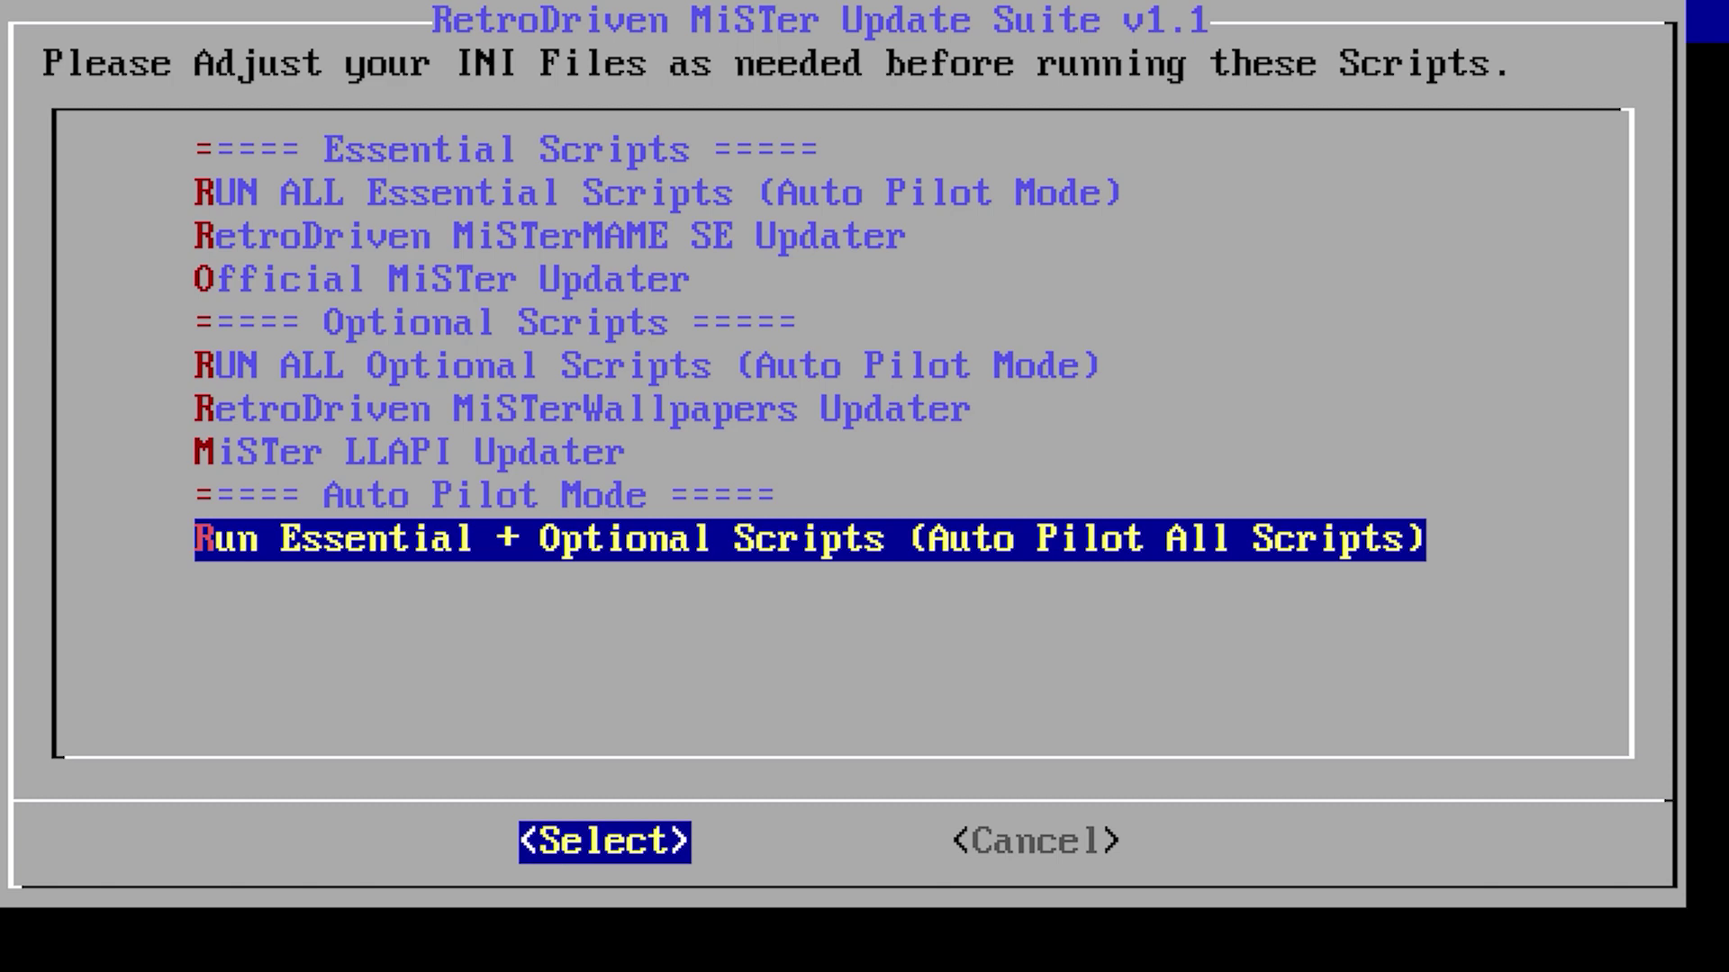
{"action": "key", "text": "Return"}
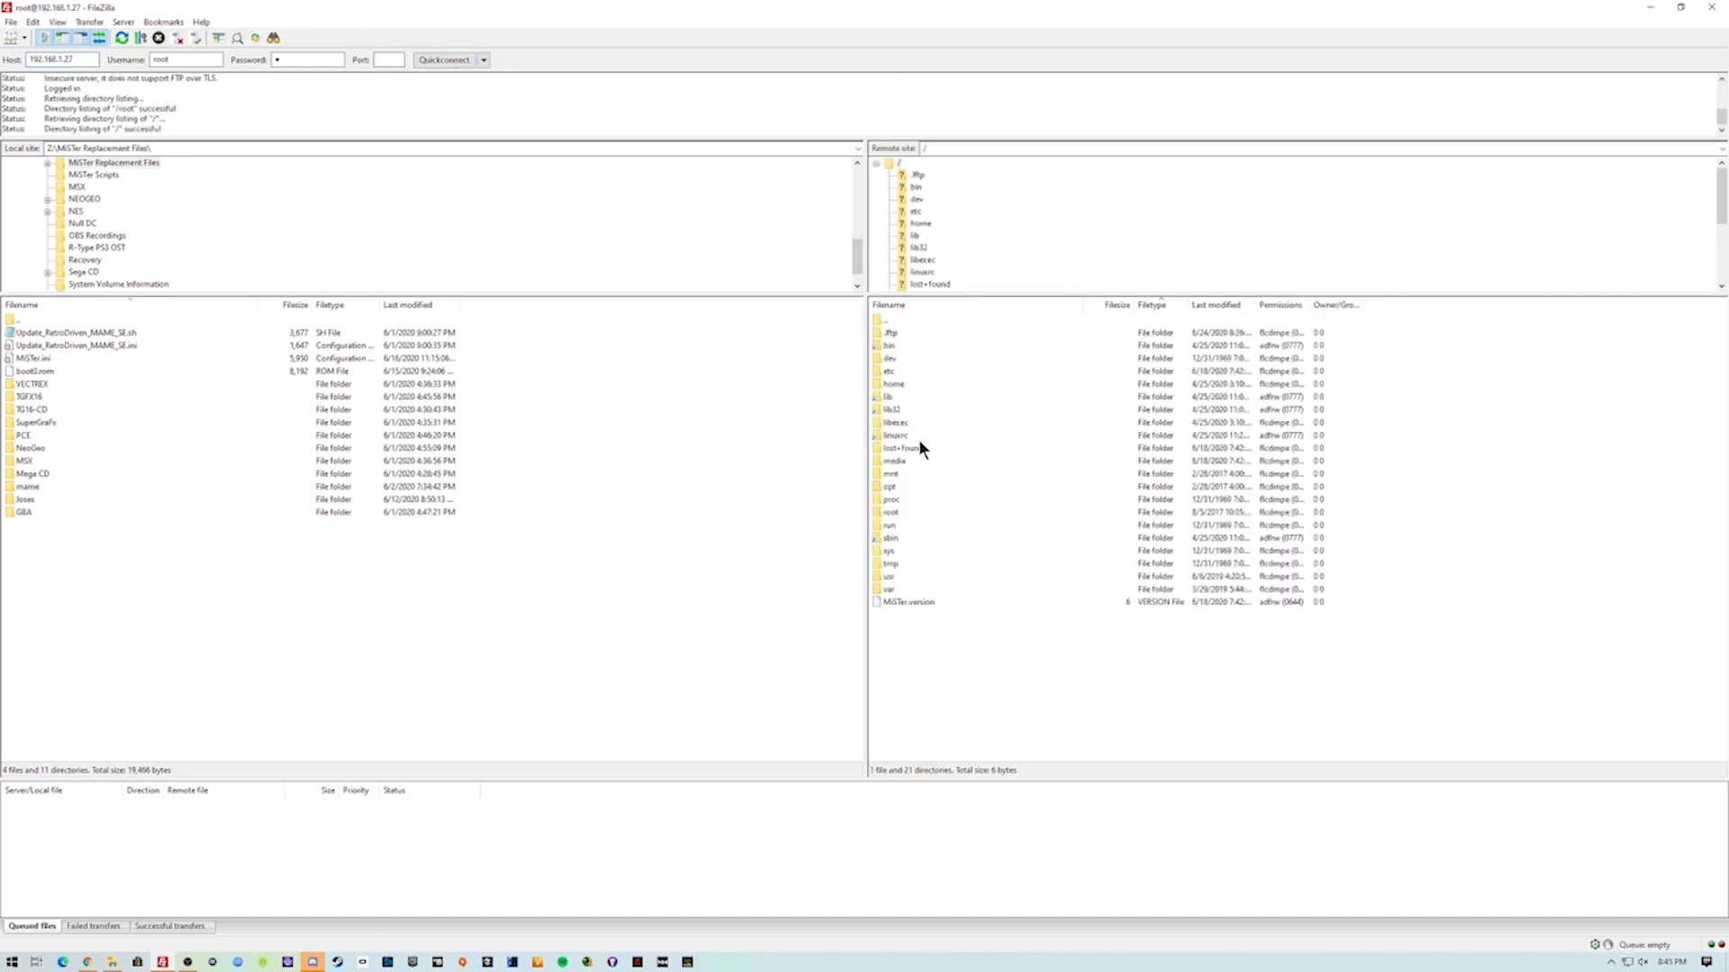
Browse /media/fat on the MiSTer, checking the Scripts, Games and _Computer folders.
{"action": "double_click", "coordinate": [894, 461]}
{"action": "double_click", "coordinate": [894, 333]}
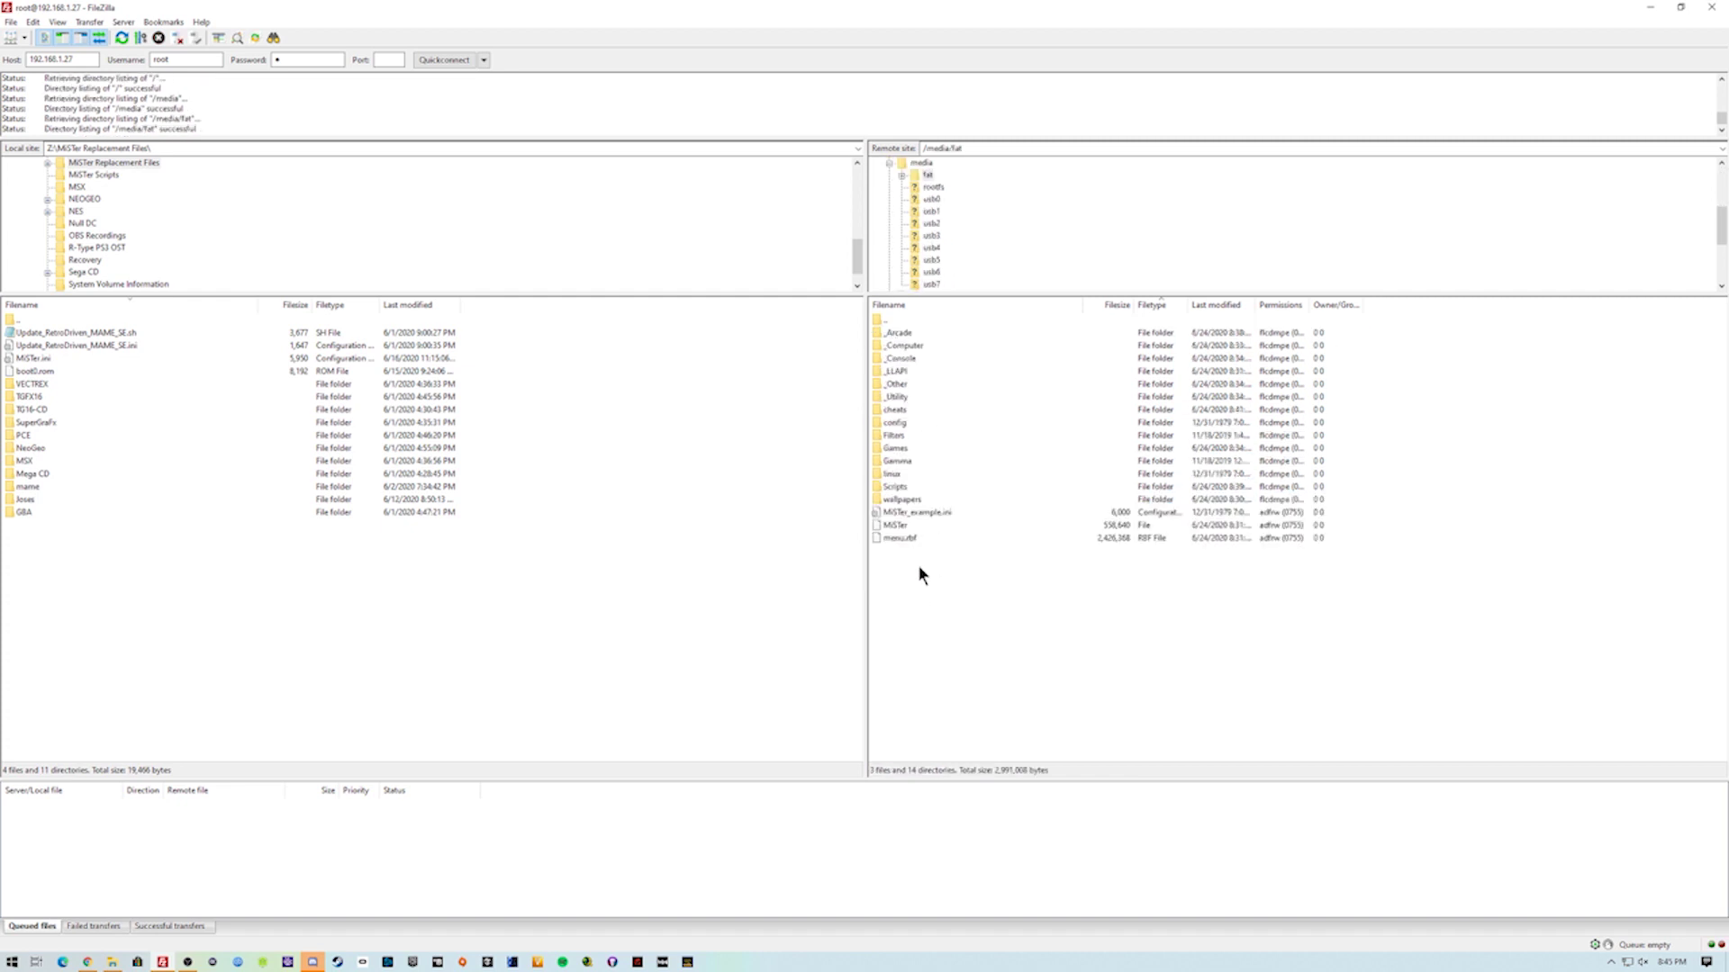
{"action": "double_click", "coordinate": [895, 488]}
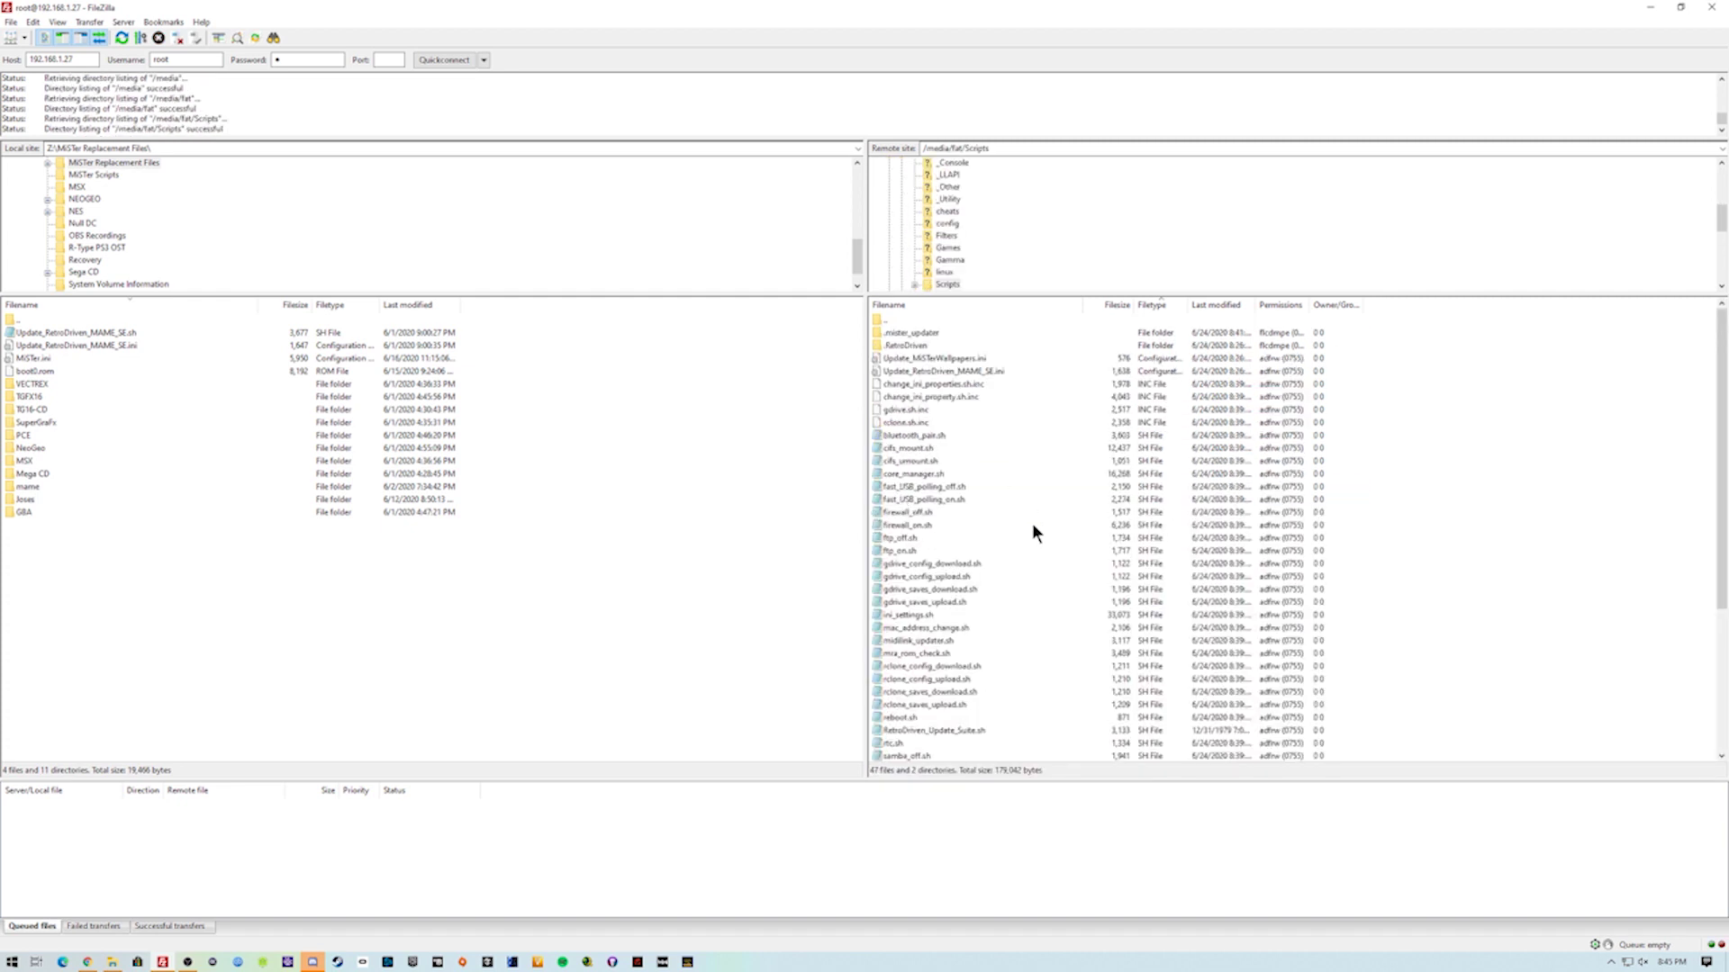
{"action": "key", "text": "BackSpace"}
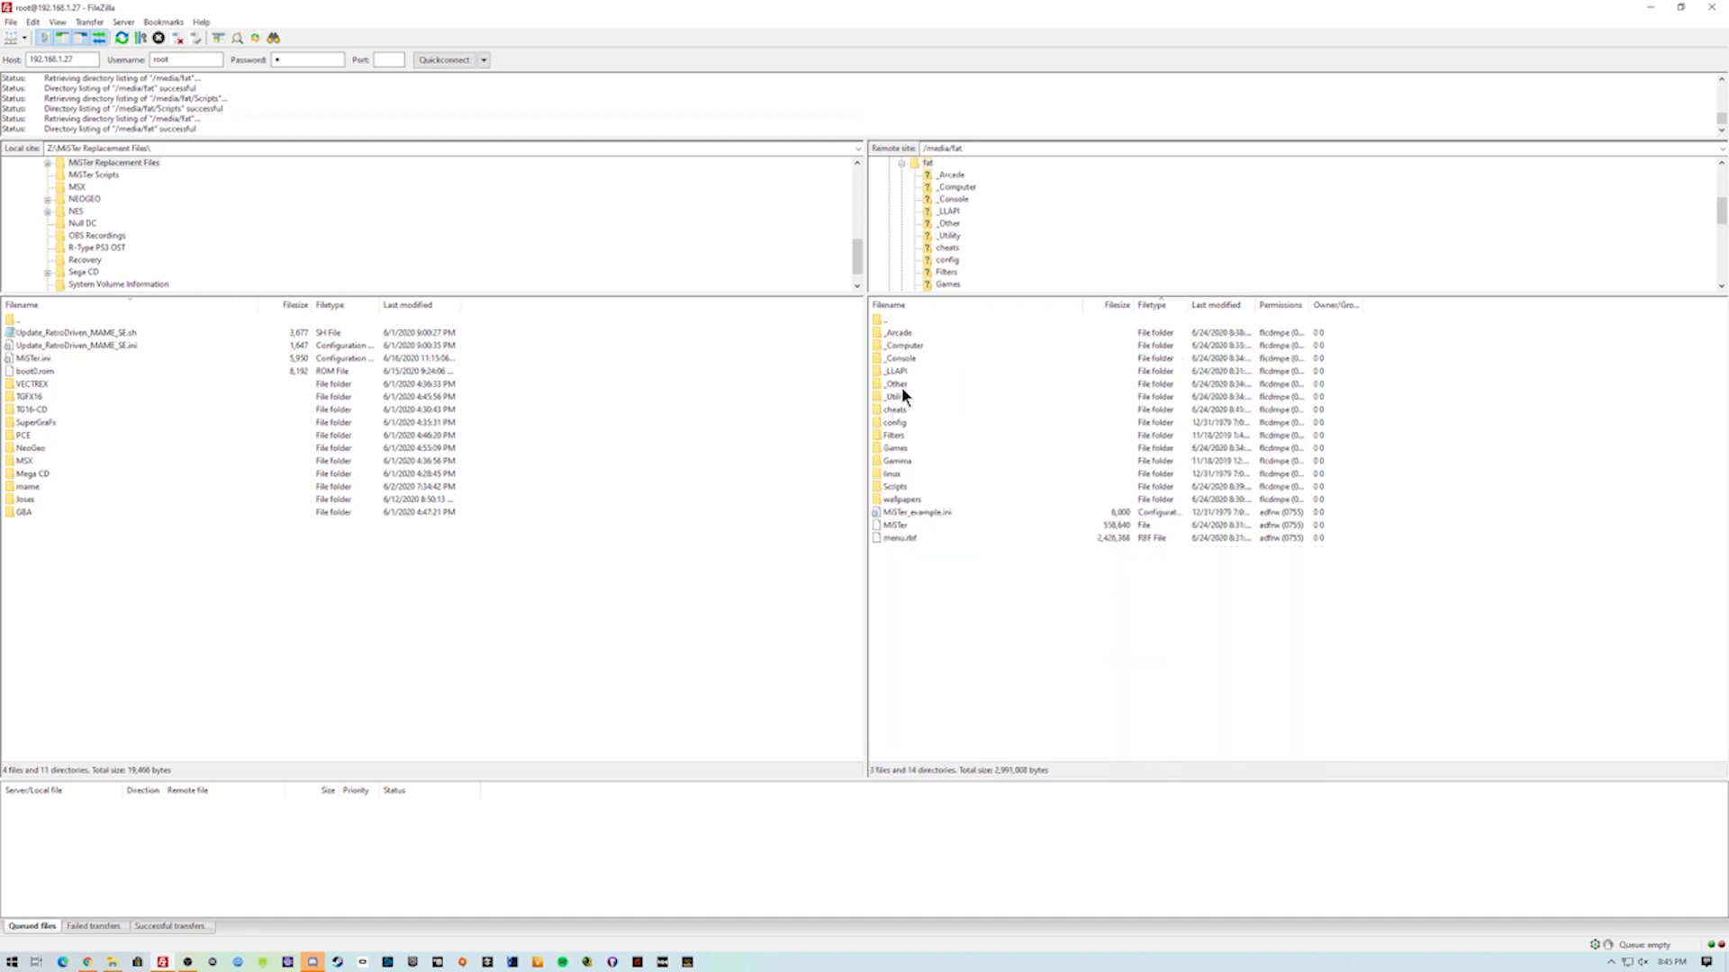
{"action": "double_click", "coordinate": [903, 448]}
{"action": "scroll", "coordinate": [1036, 621], "scroll_direction": "down", "scroll_amount": 7}
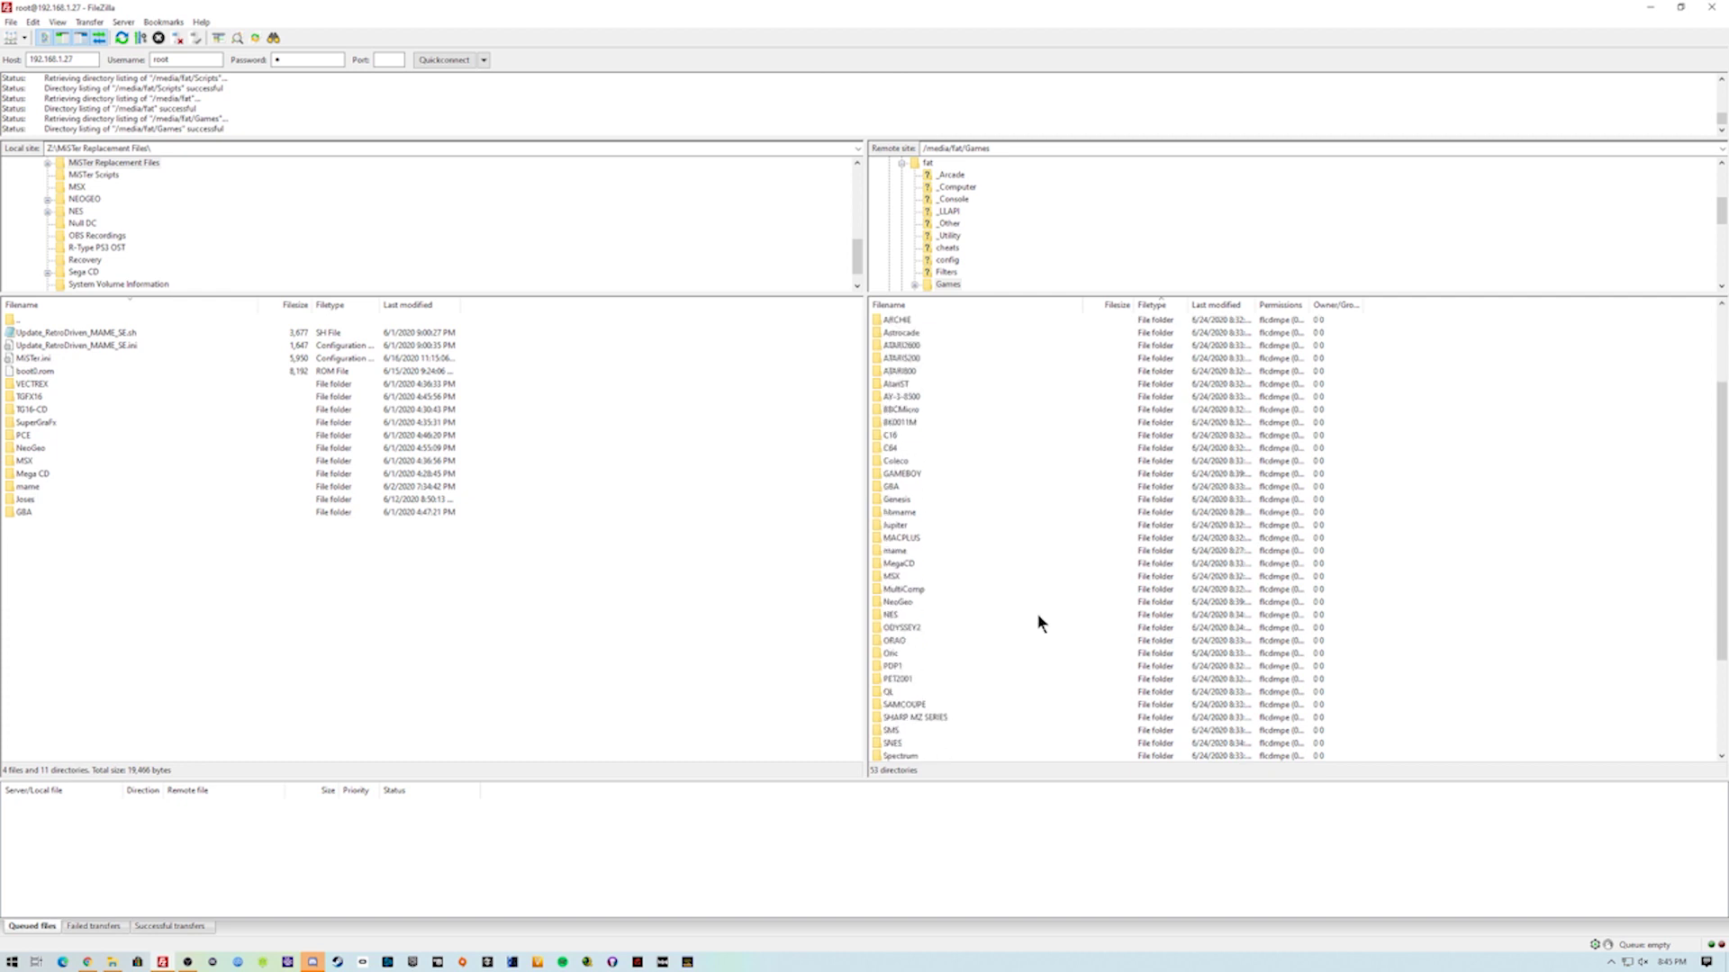
{"action": "scroll", "coordinate": [1031, 628], "scroll_direction": "up", "scroll_amount": 5}
{"action": "key", "text": "BackSpace"}
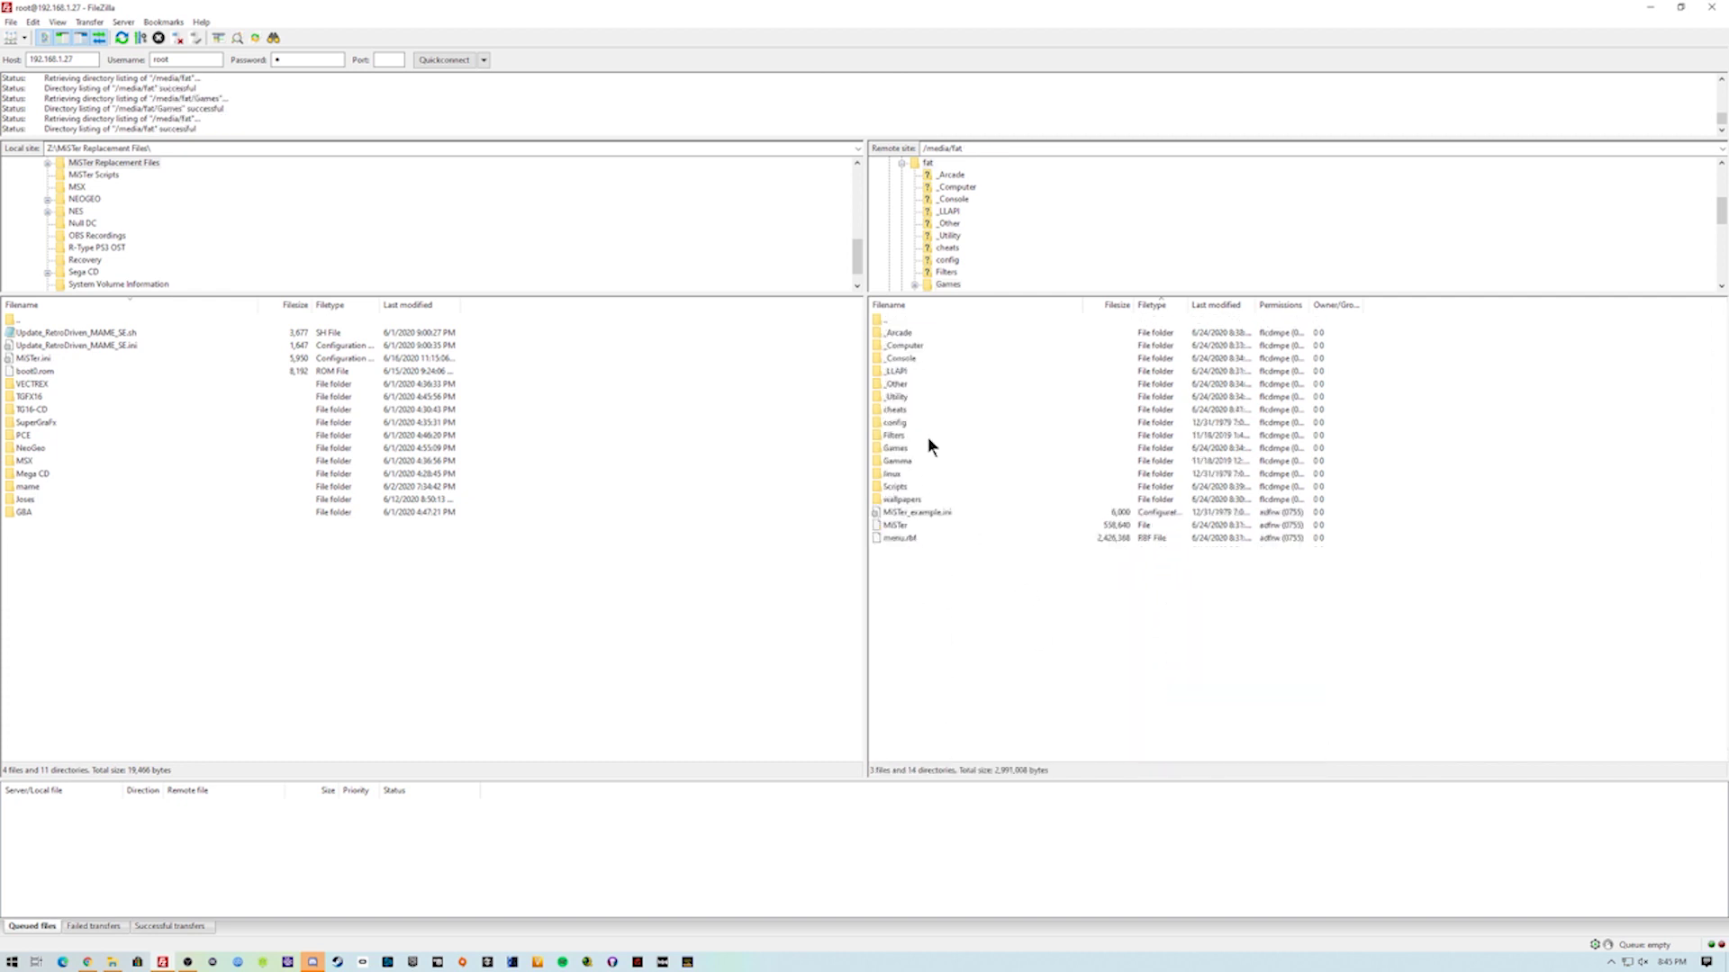
{"action": "double_click", "coordinate": [903, 347]}
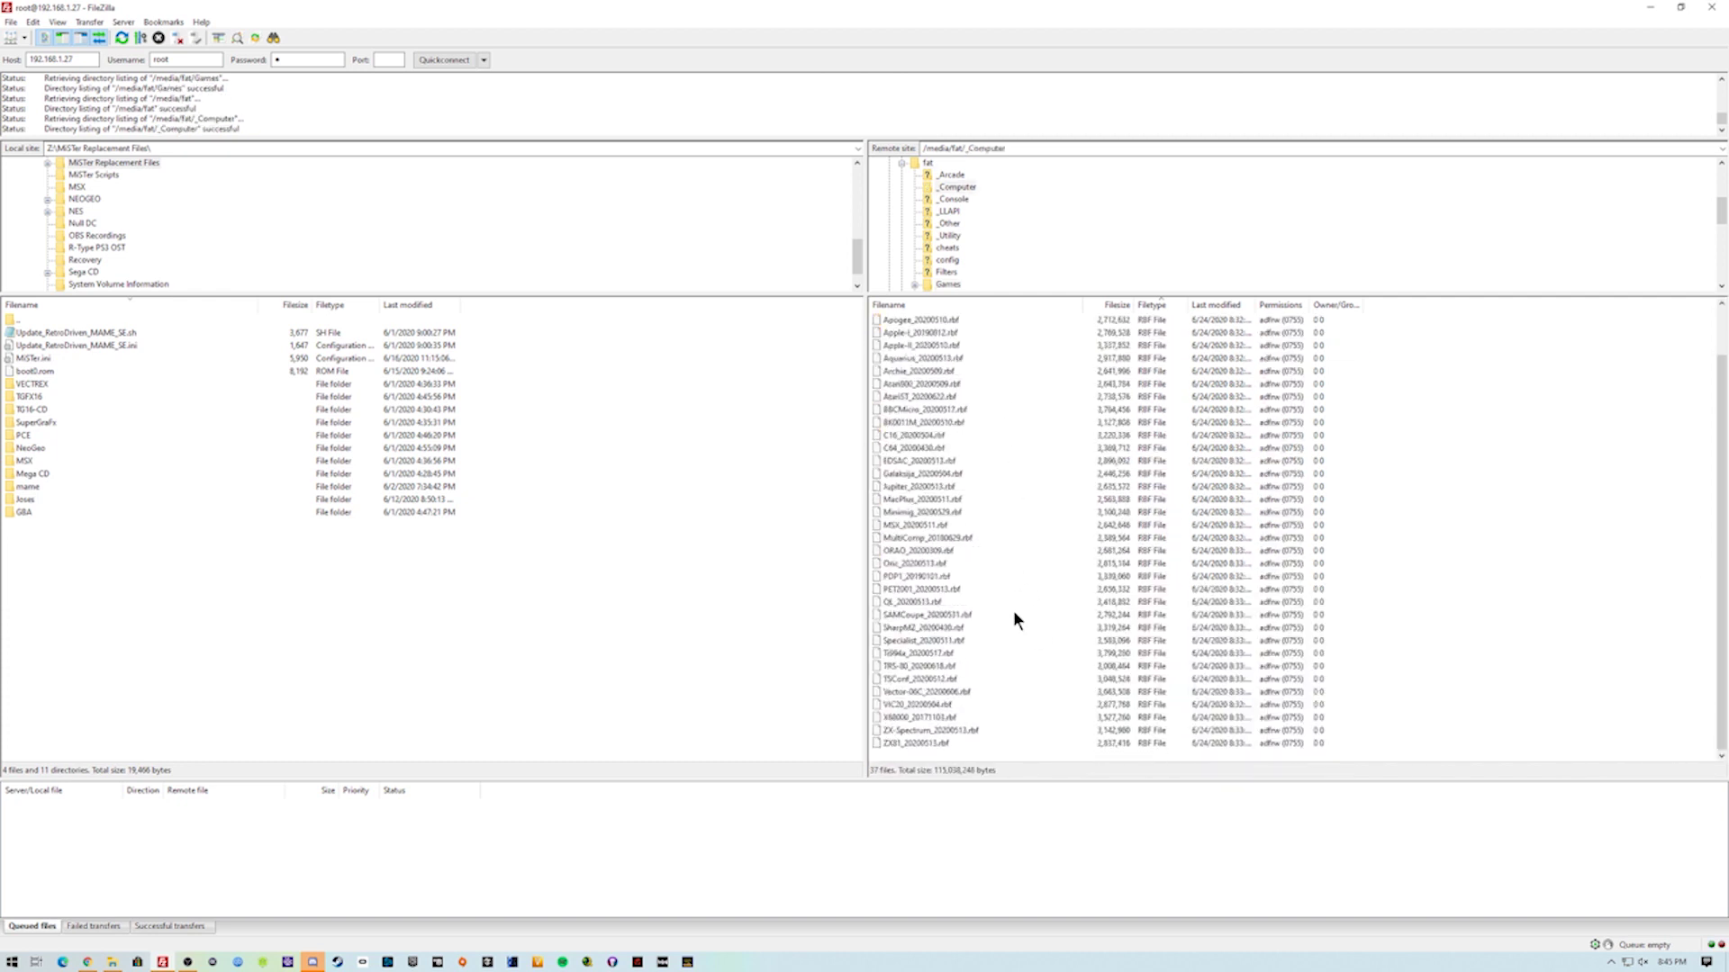
{"action": "key", "text": "BackSpace"}
Inspect _Arcade's _Unofficial subfolders (_CPS1, _Sega System 1) and its cores, including jtcps1_20200522.rbf.
{"action": "double_click", "coordinate": [909, 333]}
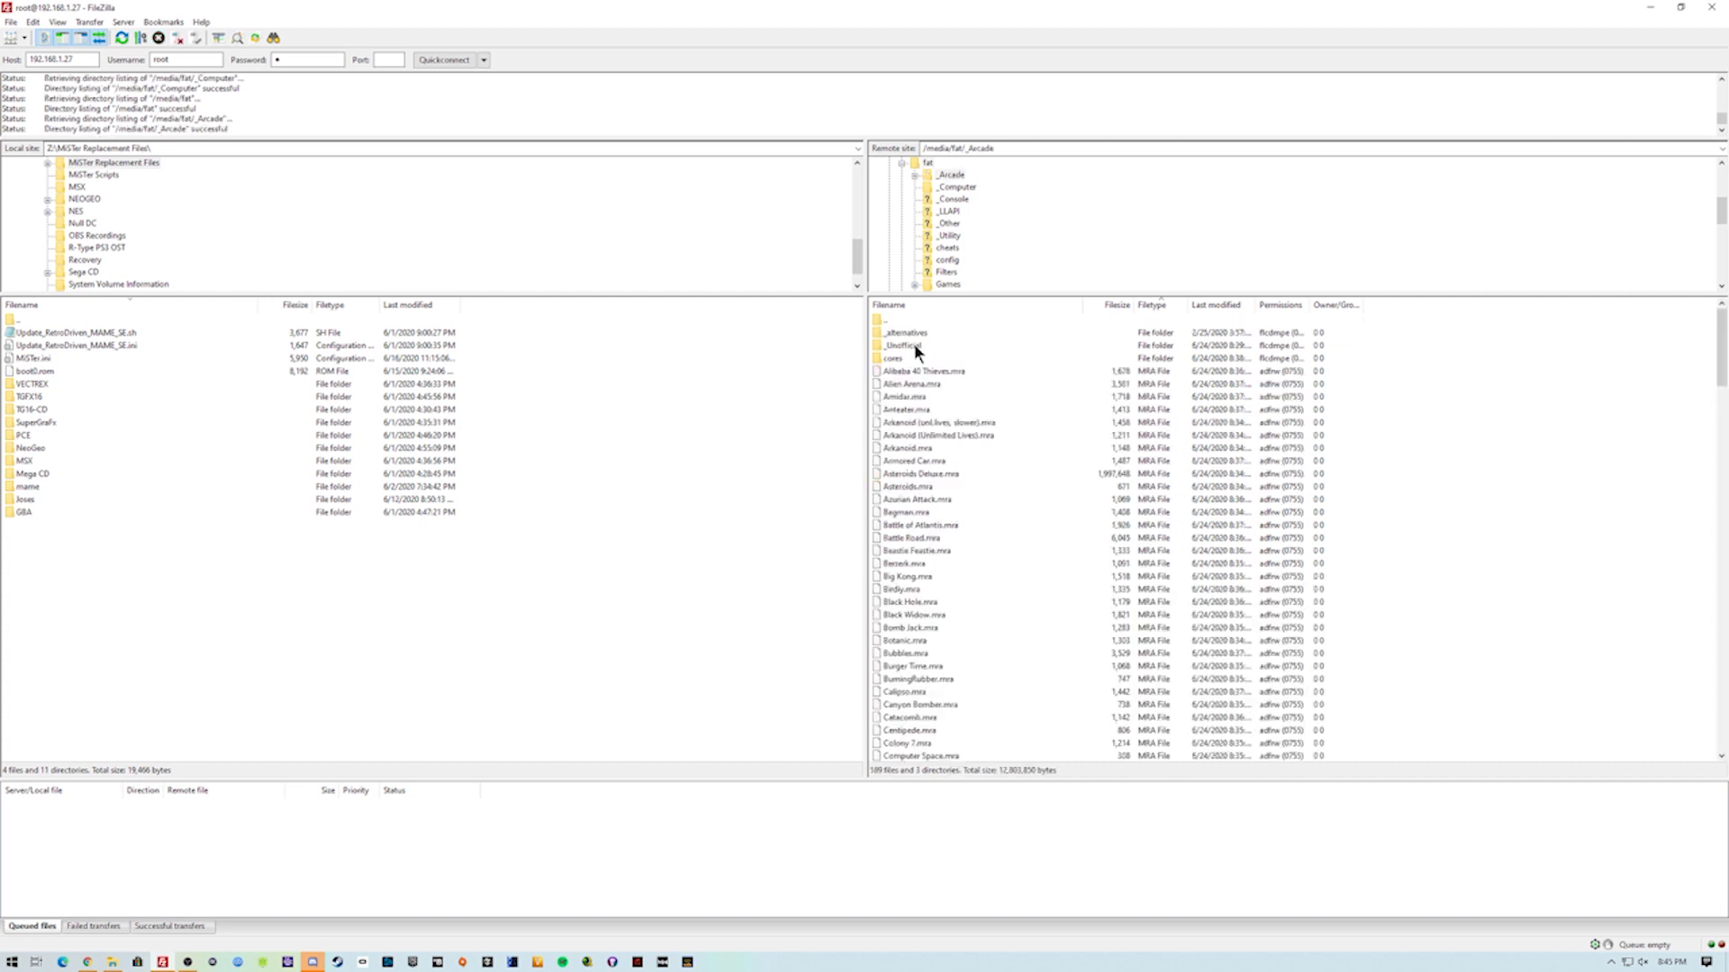
{"action": "double_click", "coordinate": [915, 345]}
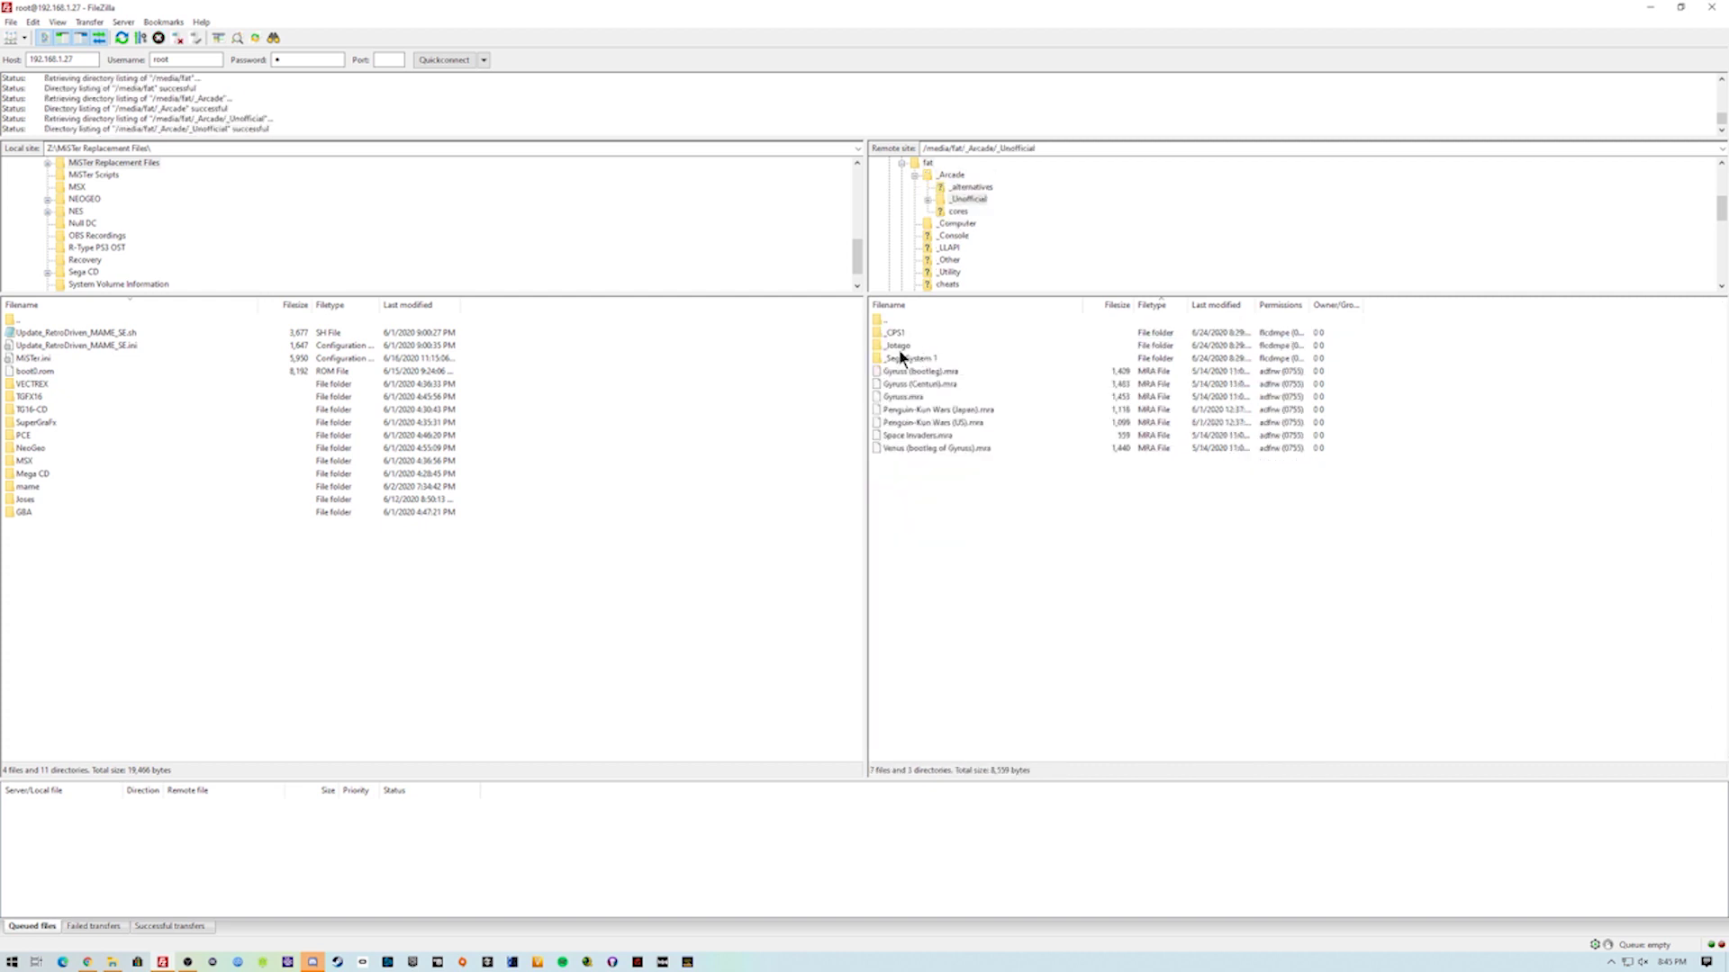
{"action": "double_click", "coordinate": [906, 333]}
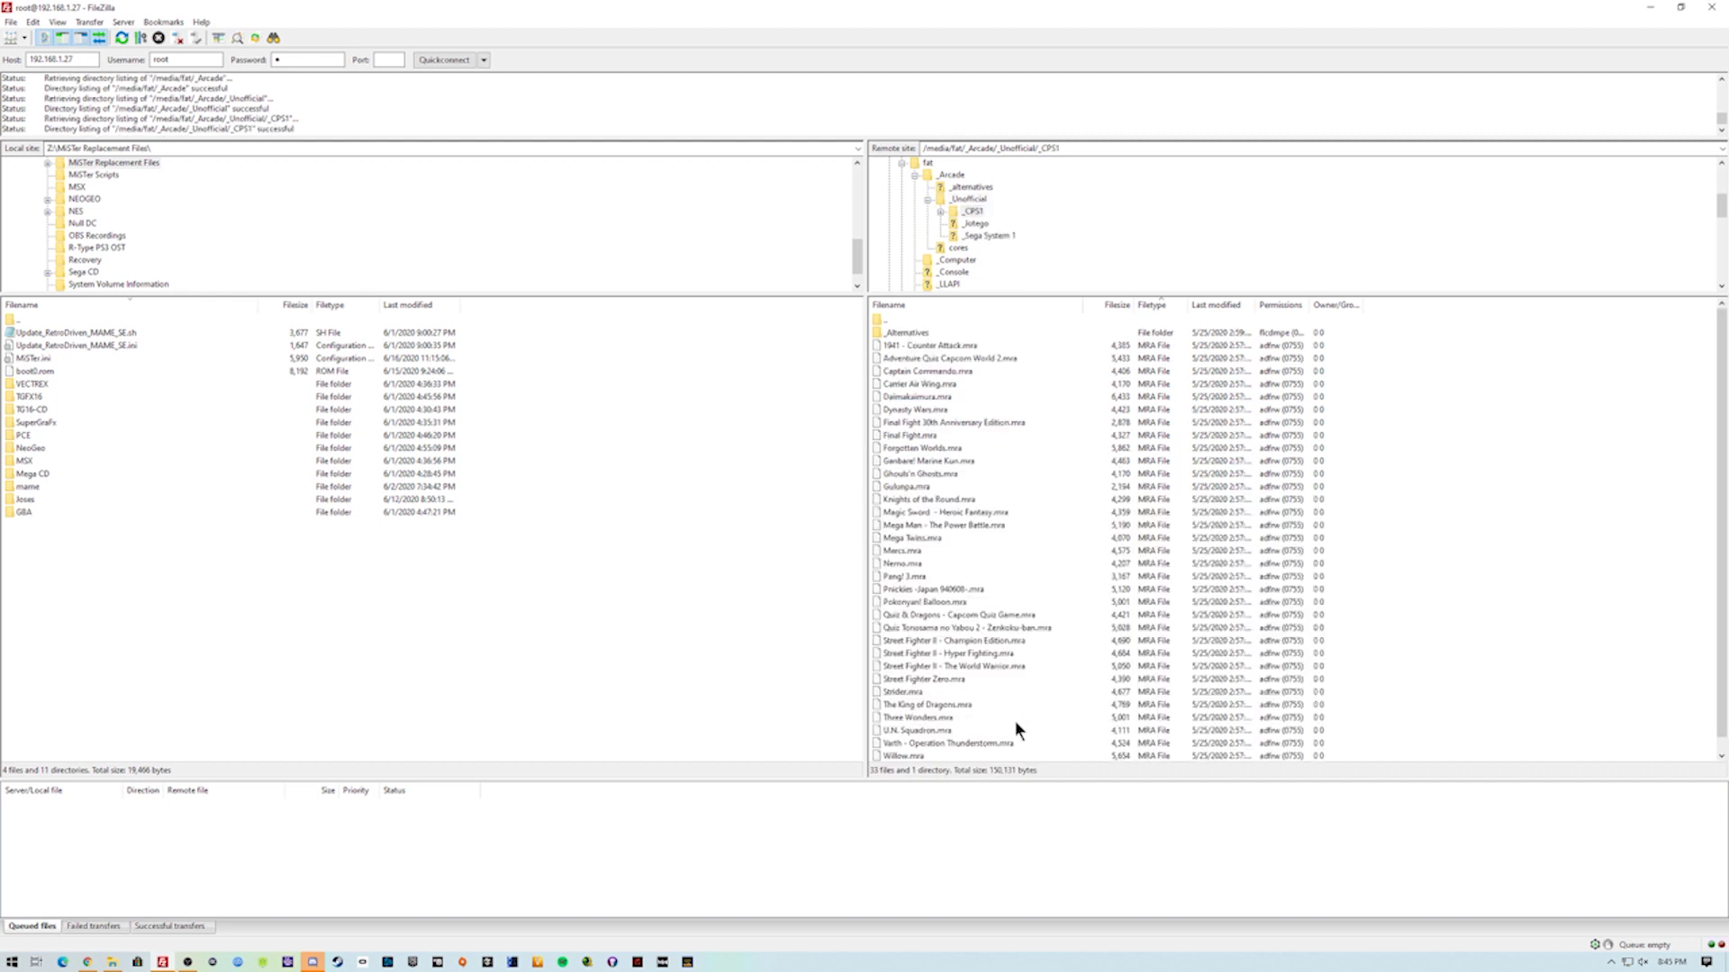
{"action": "key", "text": "BackSpace"}
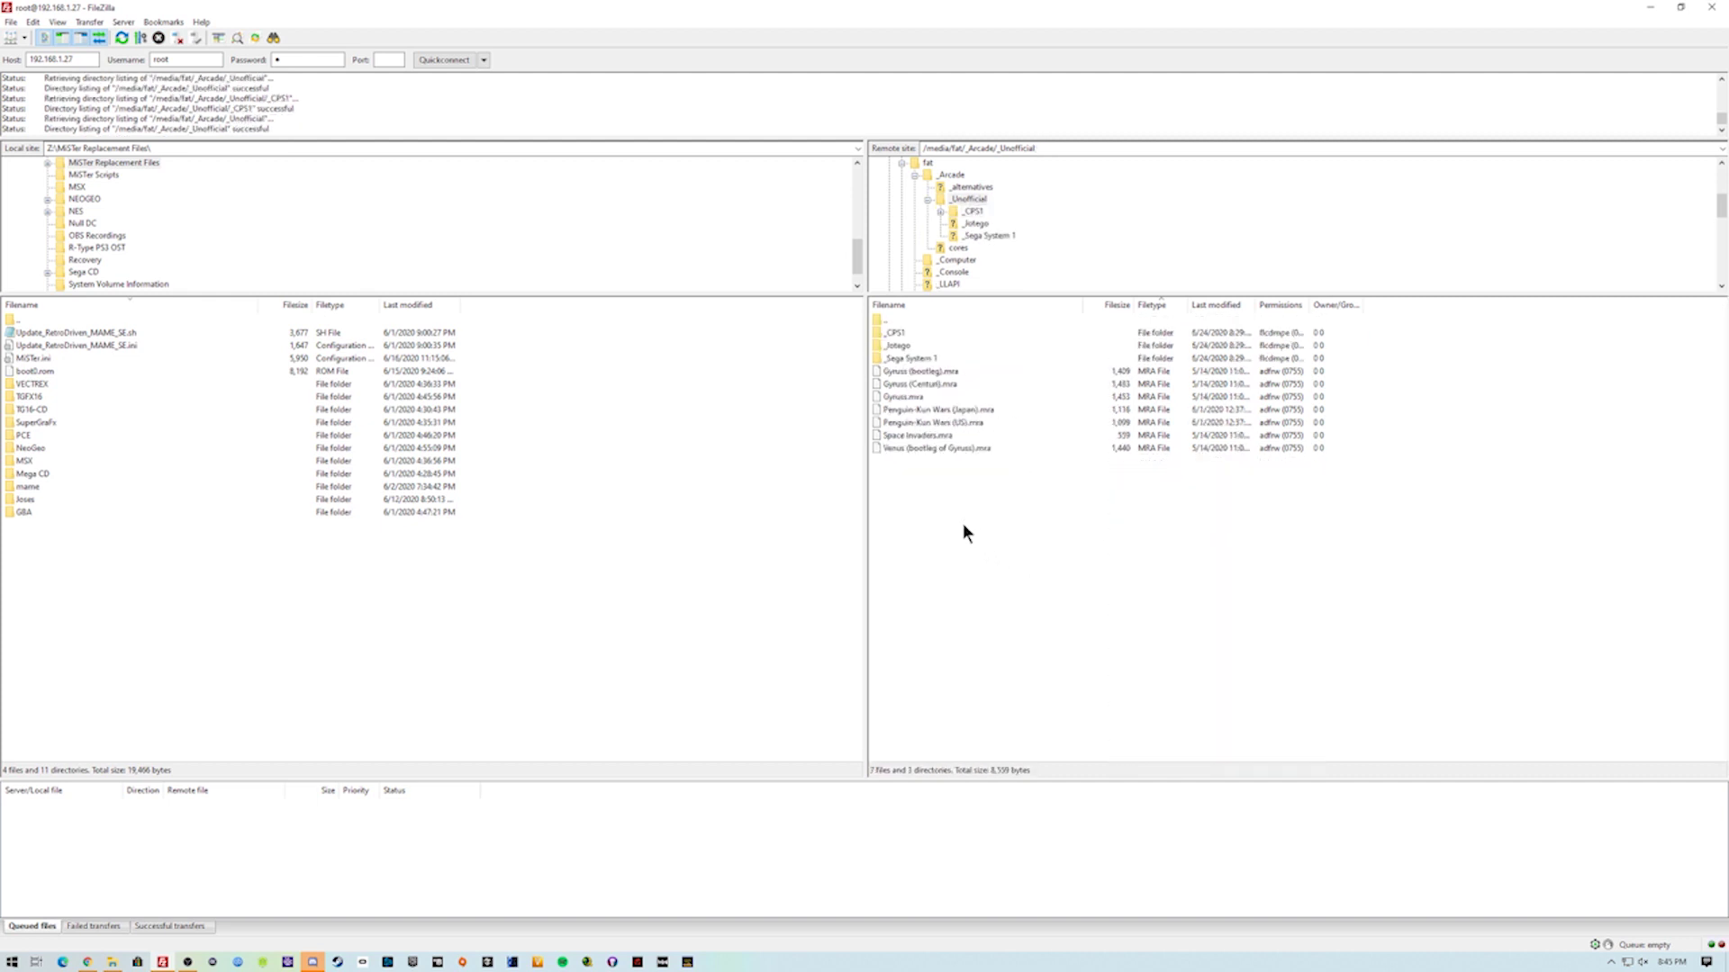
{"action": "double_click", "coordinate": [921, 358]}
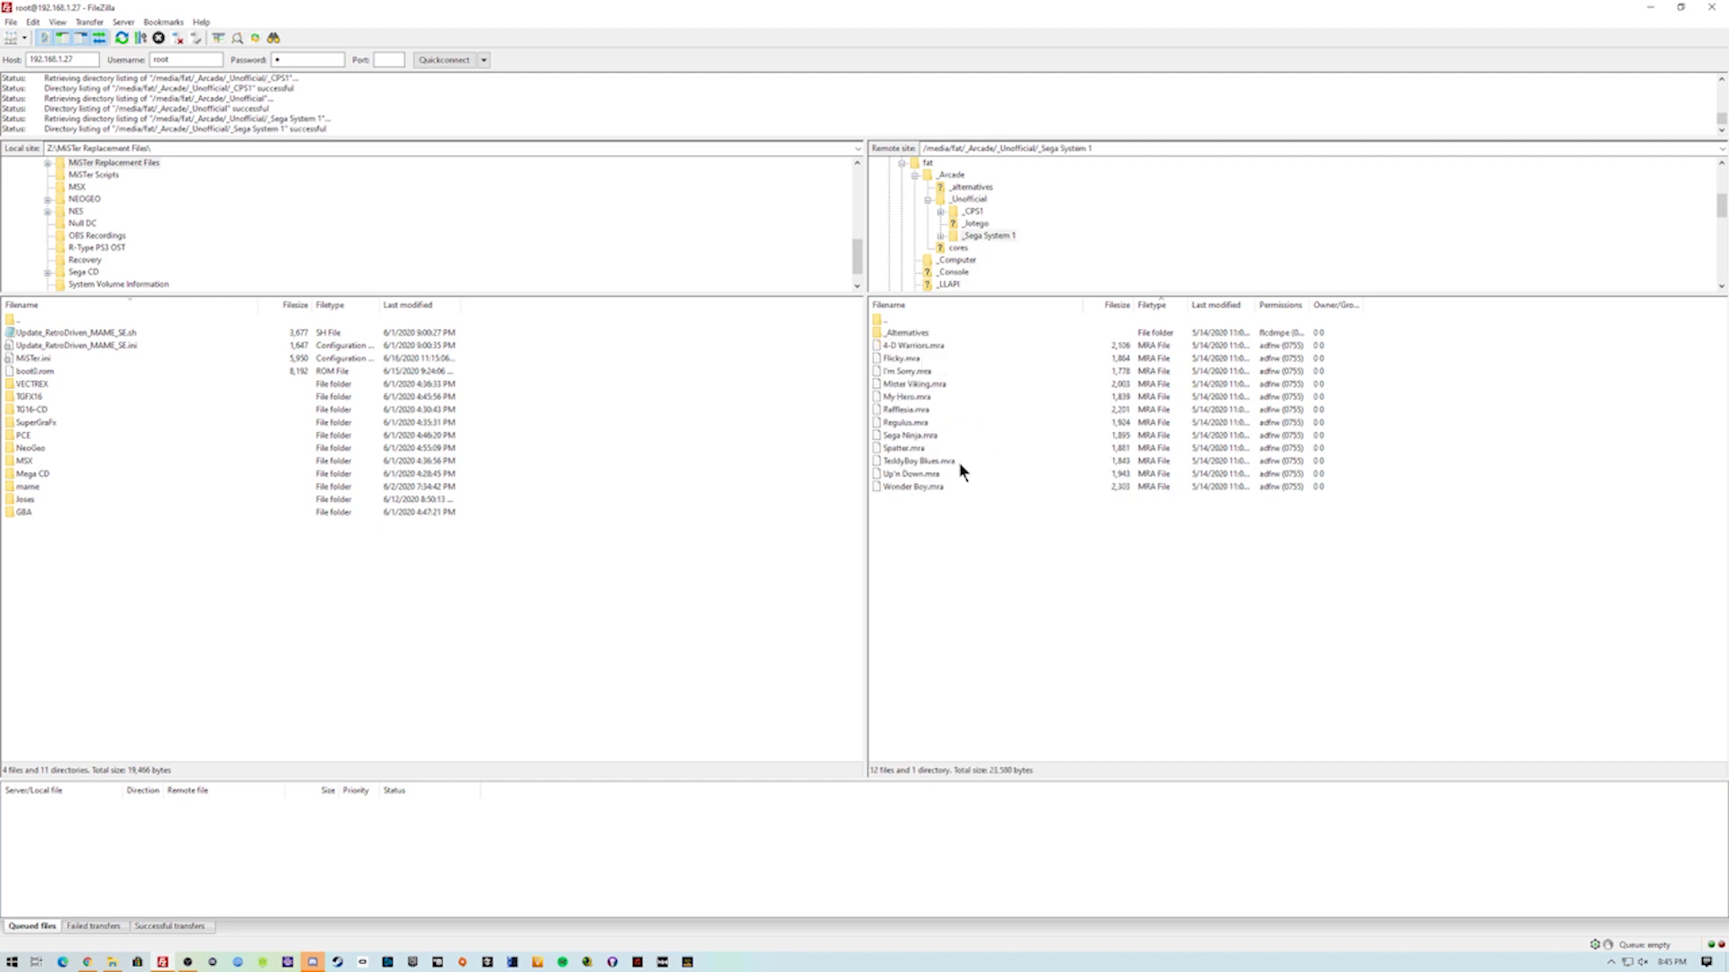
{"action": "key", "text": "BackSpace"}
{"action": "key", "text": "BackSpace"}
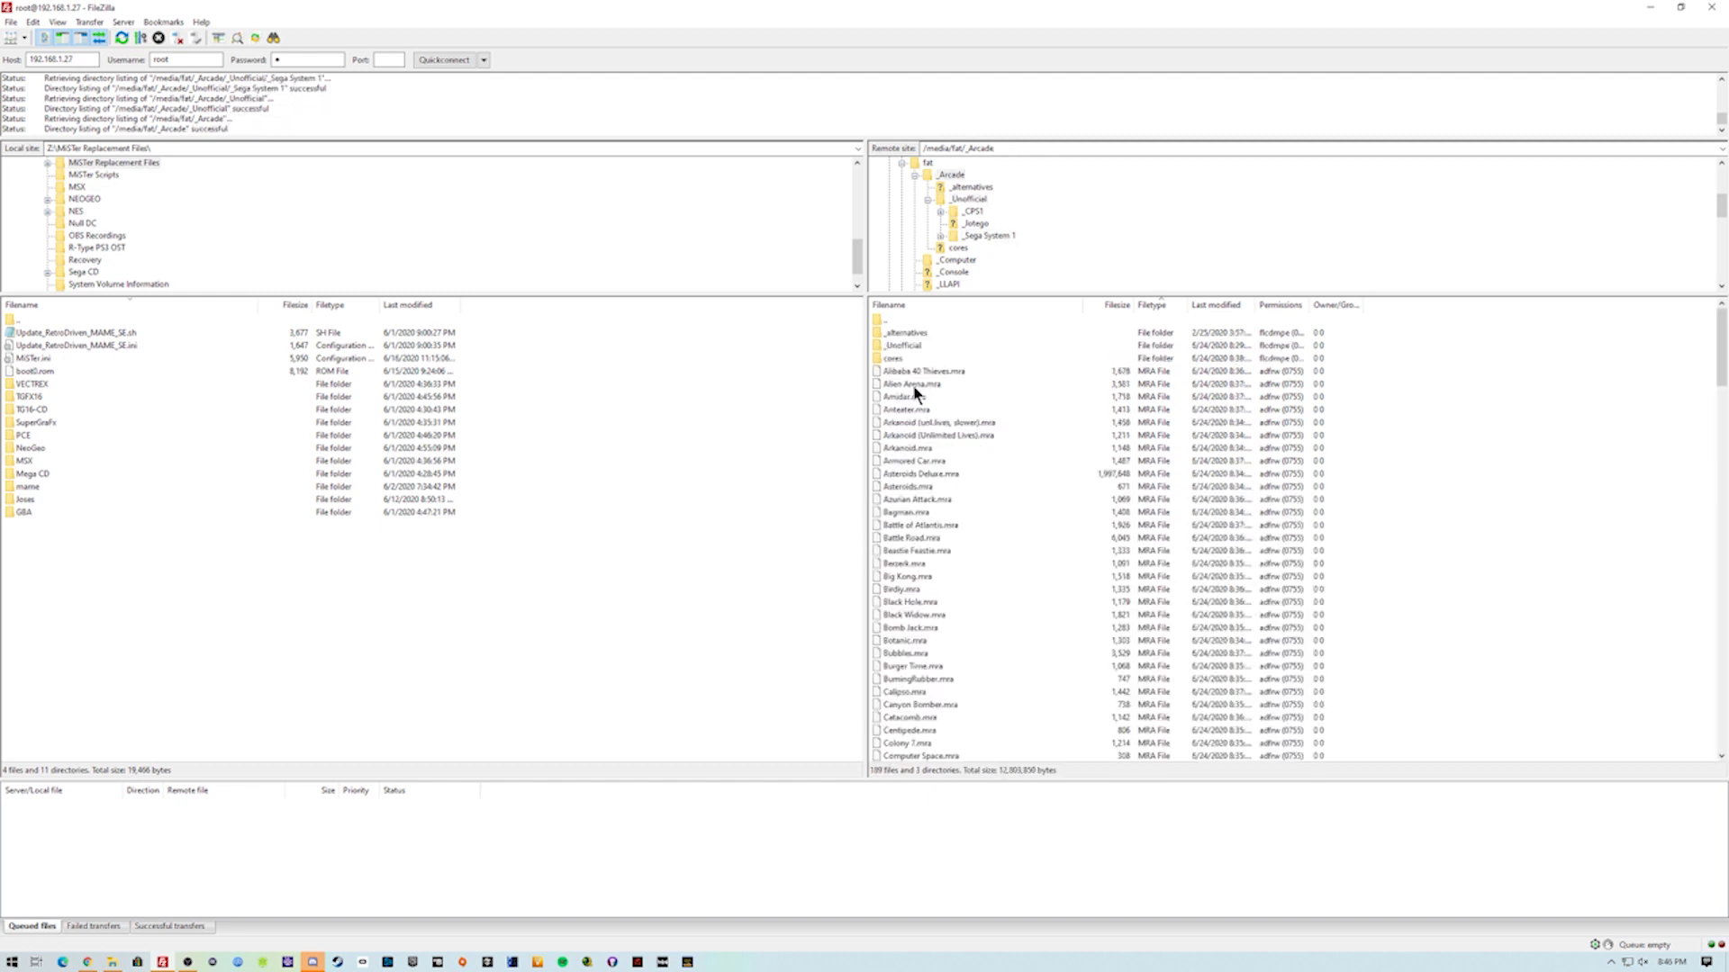
{"action": "double_click", "coordinate": [893, 358]}
{"action": "scroll", "coordinate": [957, 385], "scroll_direction": "down", "scroll_amount": 8}
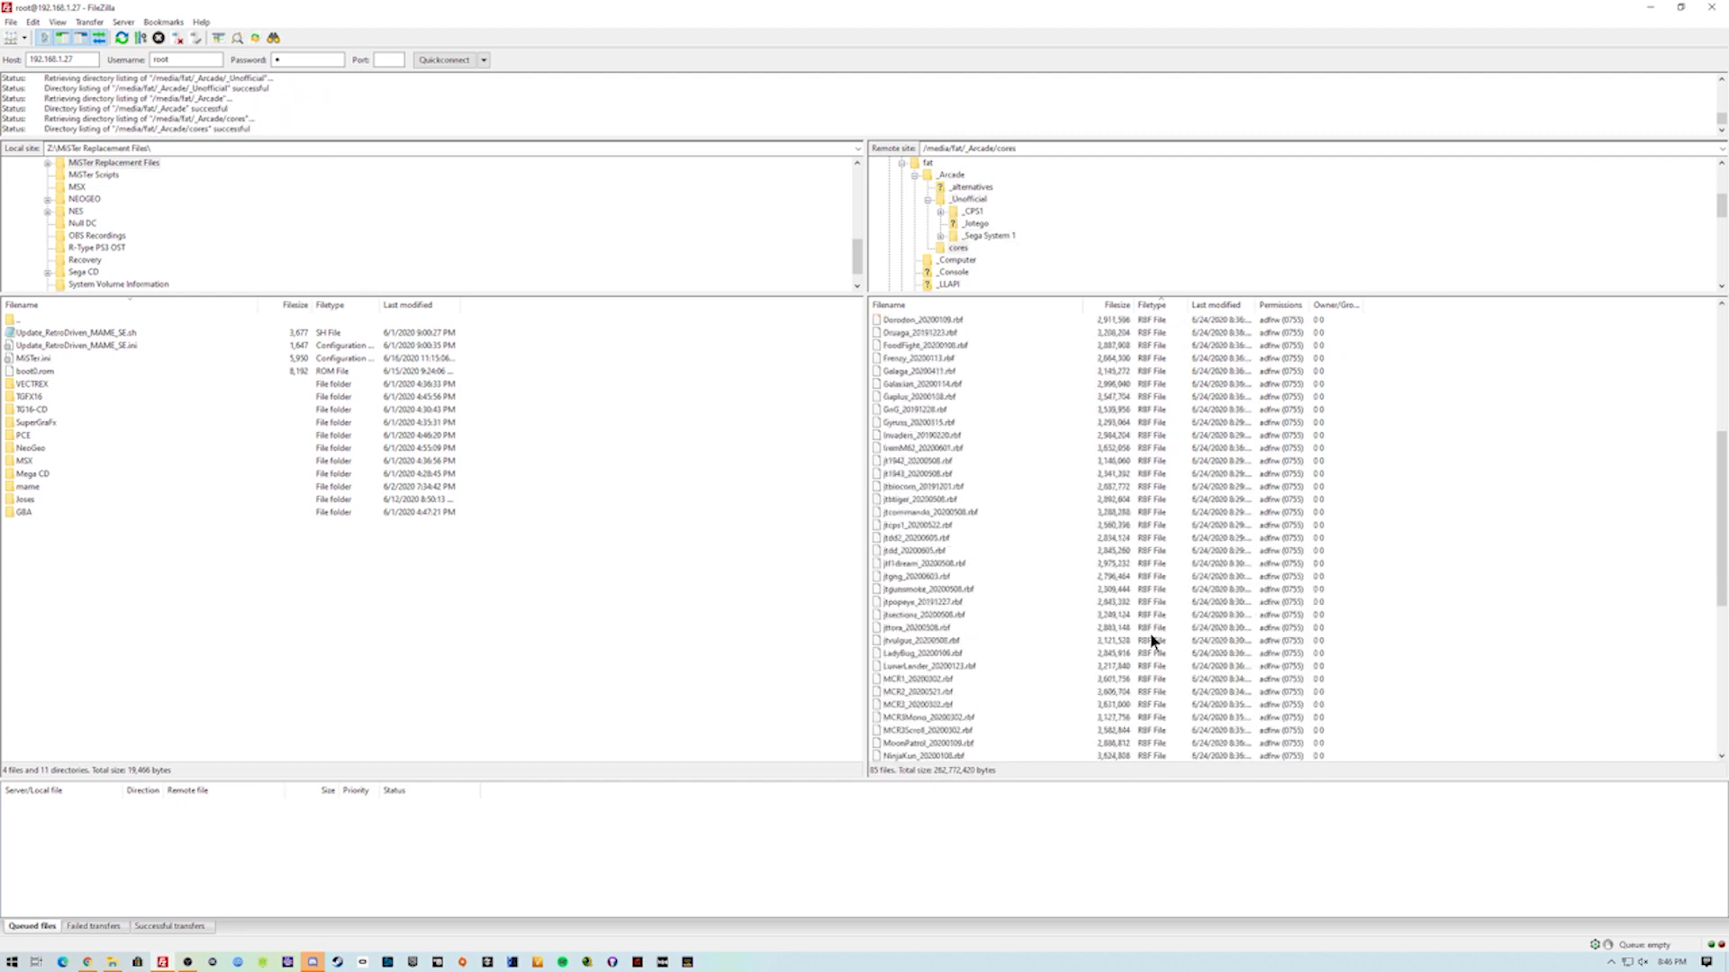
{"action": "left_click", "coordinate": [923, 525]}
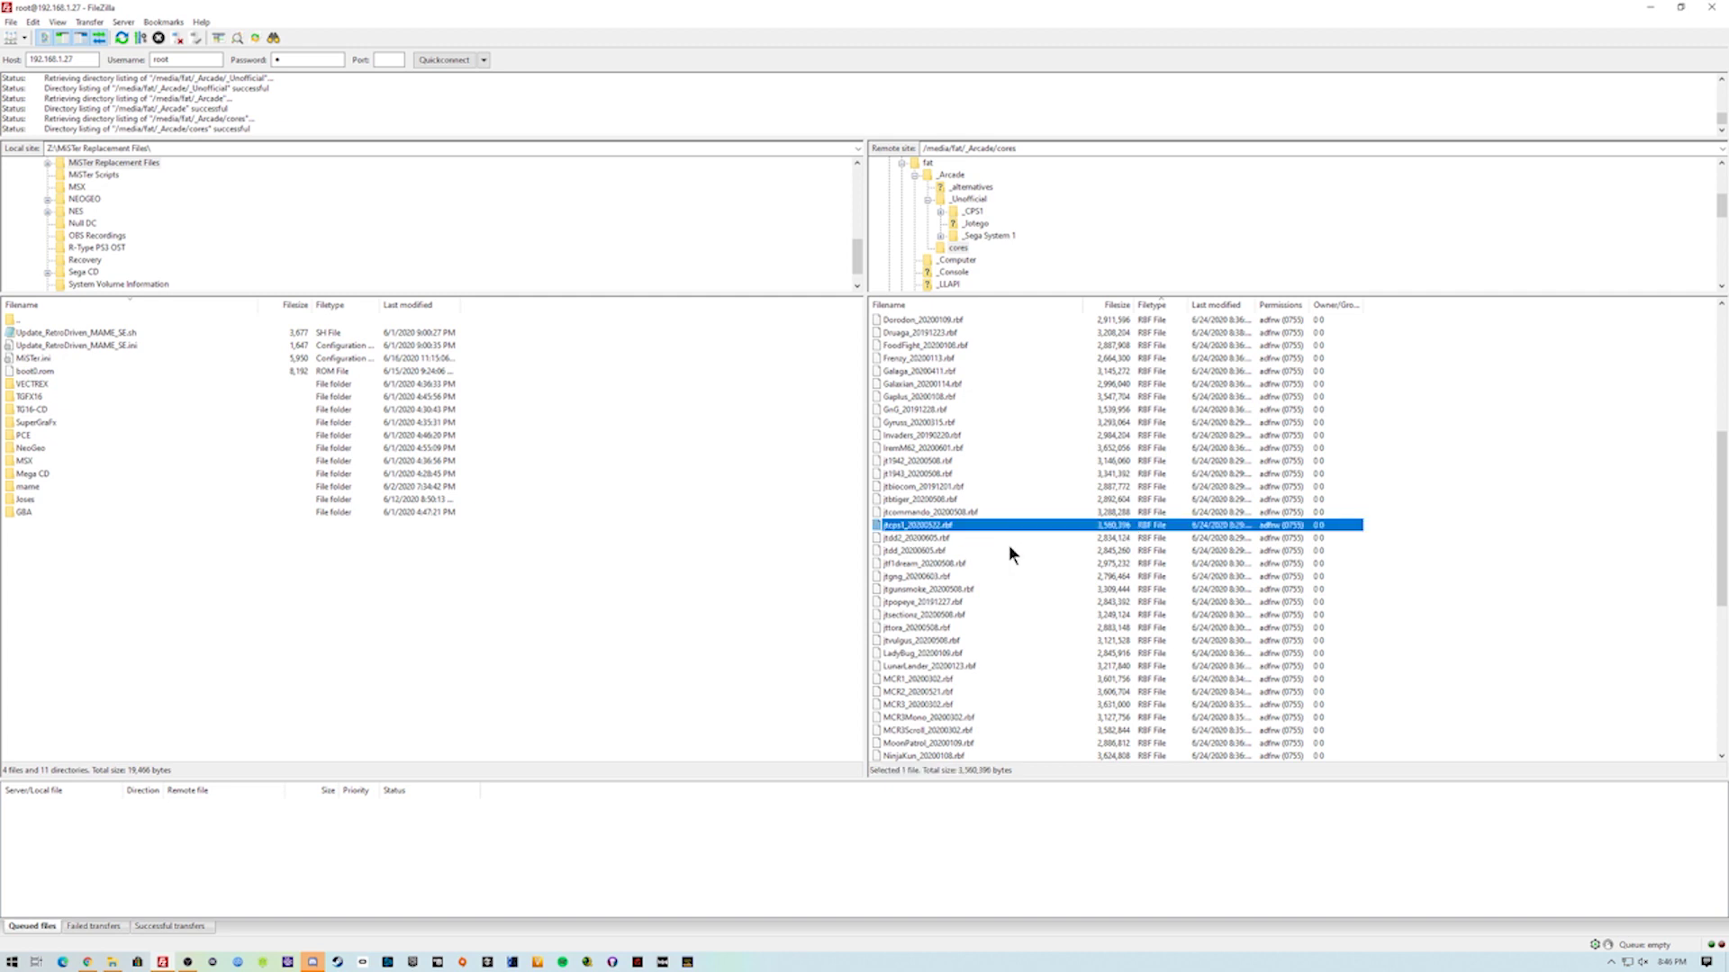
{"action": "scroll", "coordinate": [1072, 641], "scroll_direction": "down", "scroll_amount": 3}
{"action": "key", "text": "BackSpace"}
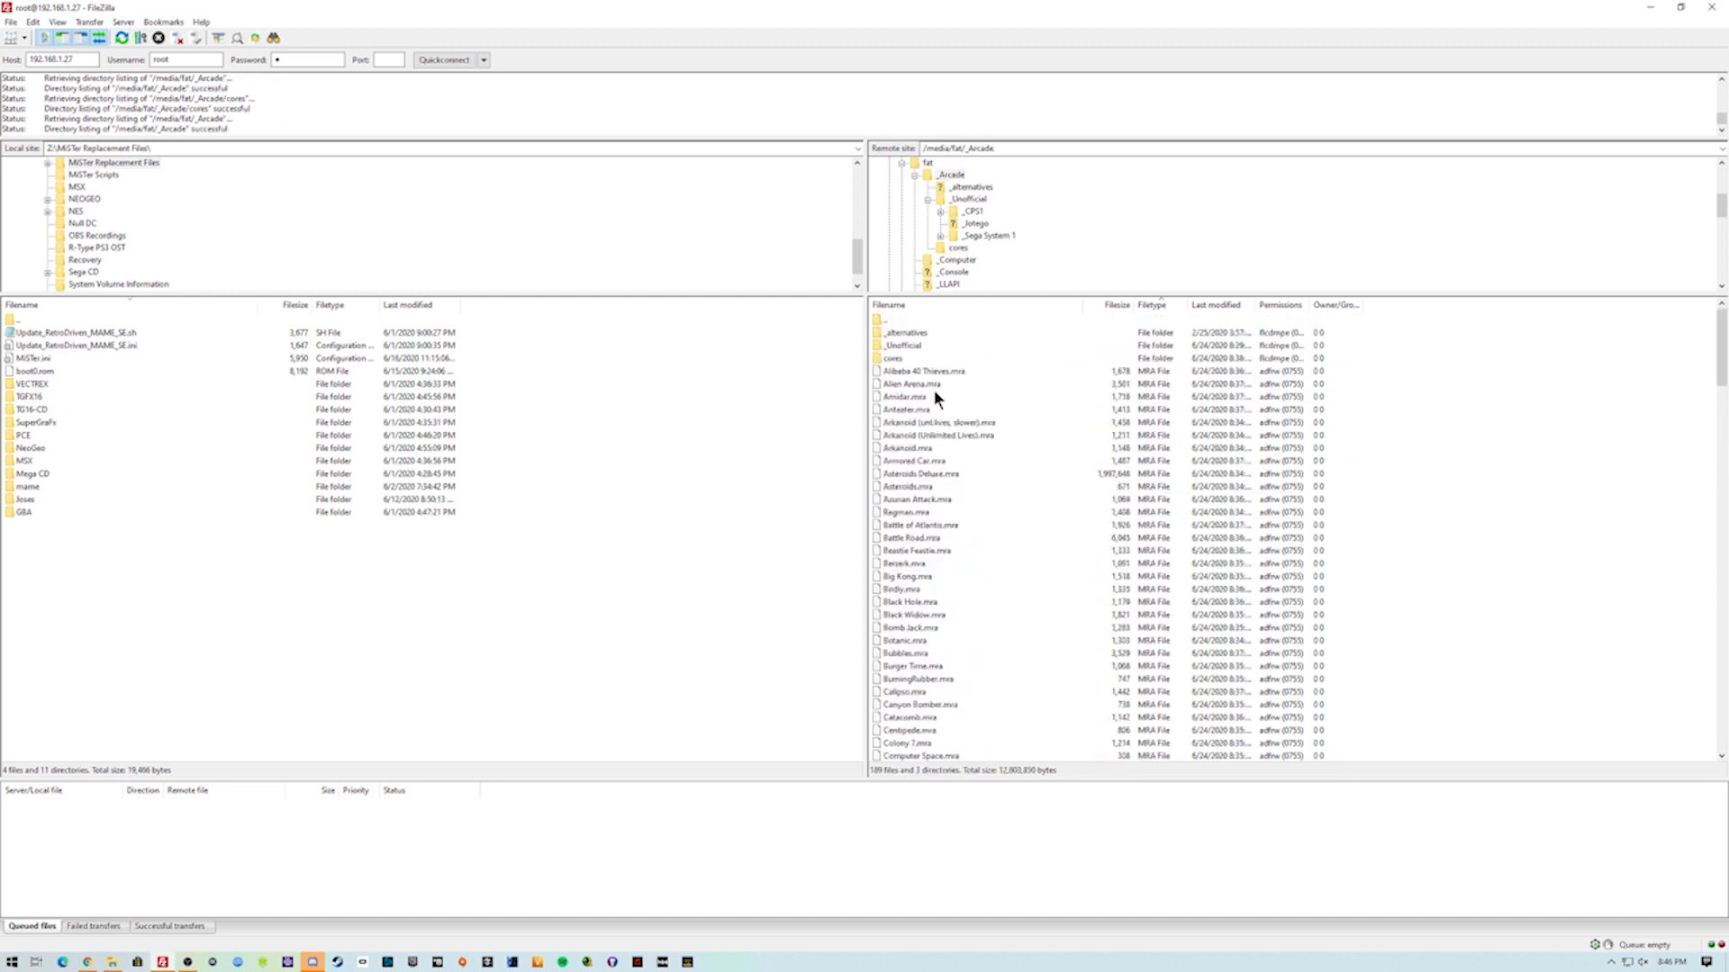
{"action": "key", "text": "BackSpace"}
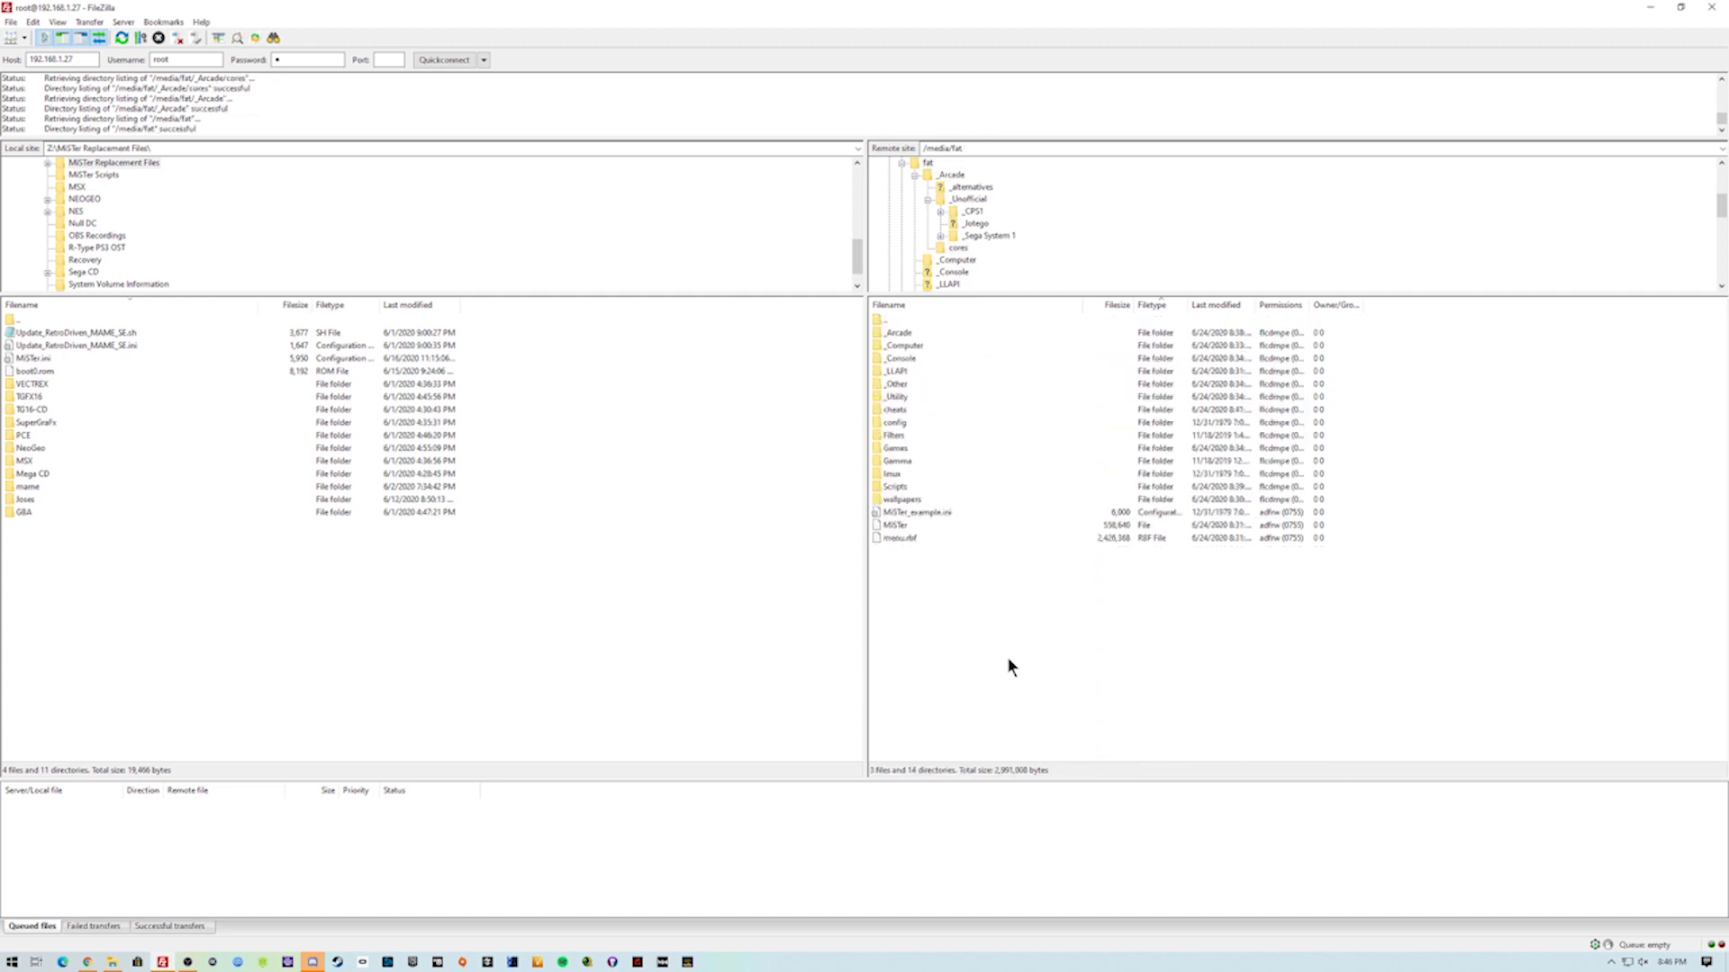
Check the mame zip sets inside Games, then close FileZilla.
{"action": "double_click", "coordinate": [896, 448]}
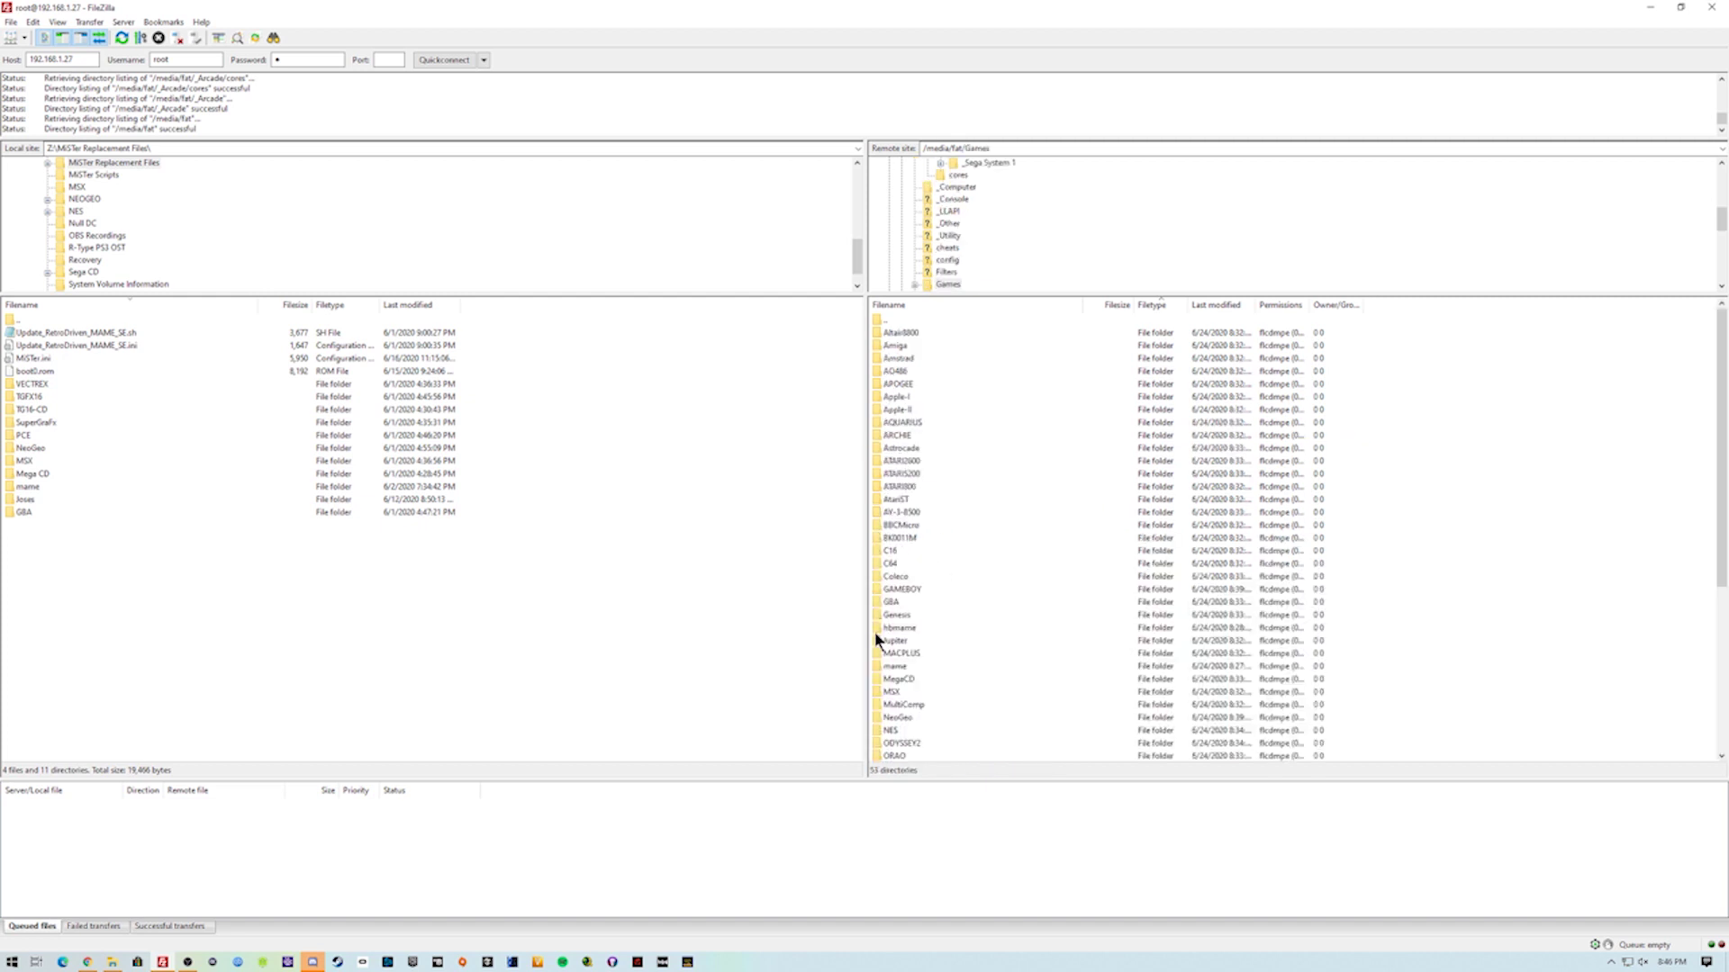
{"action": "left_click", "coordinate": [900, 652]}
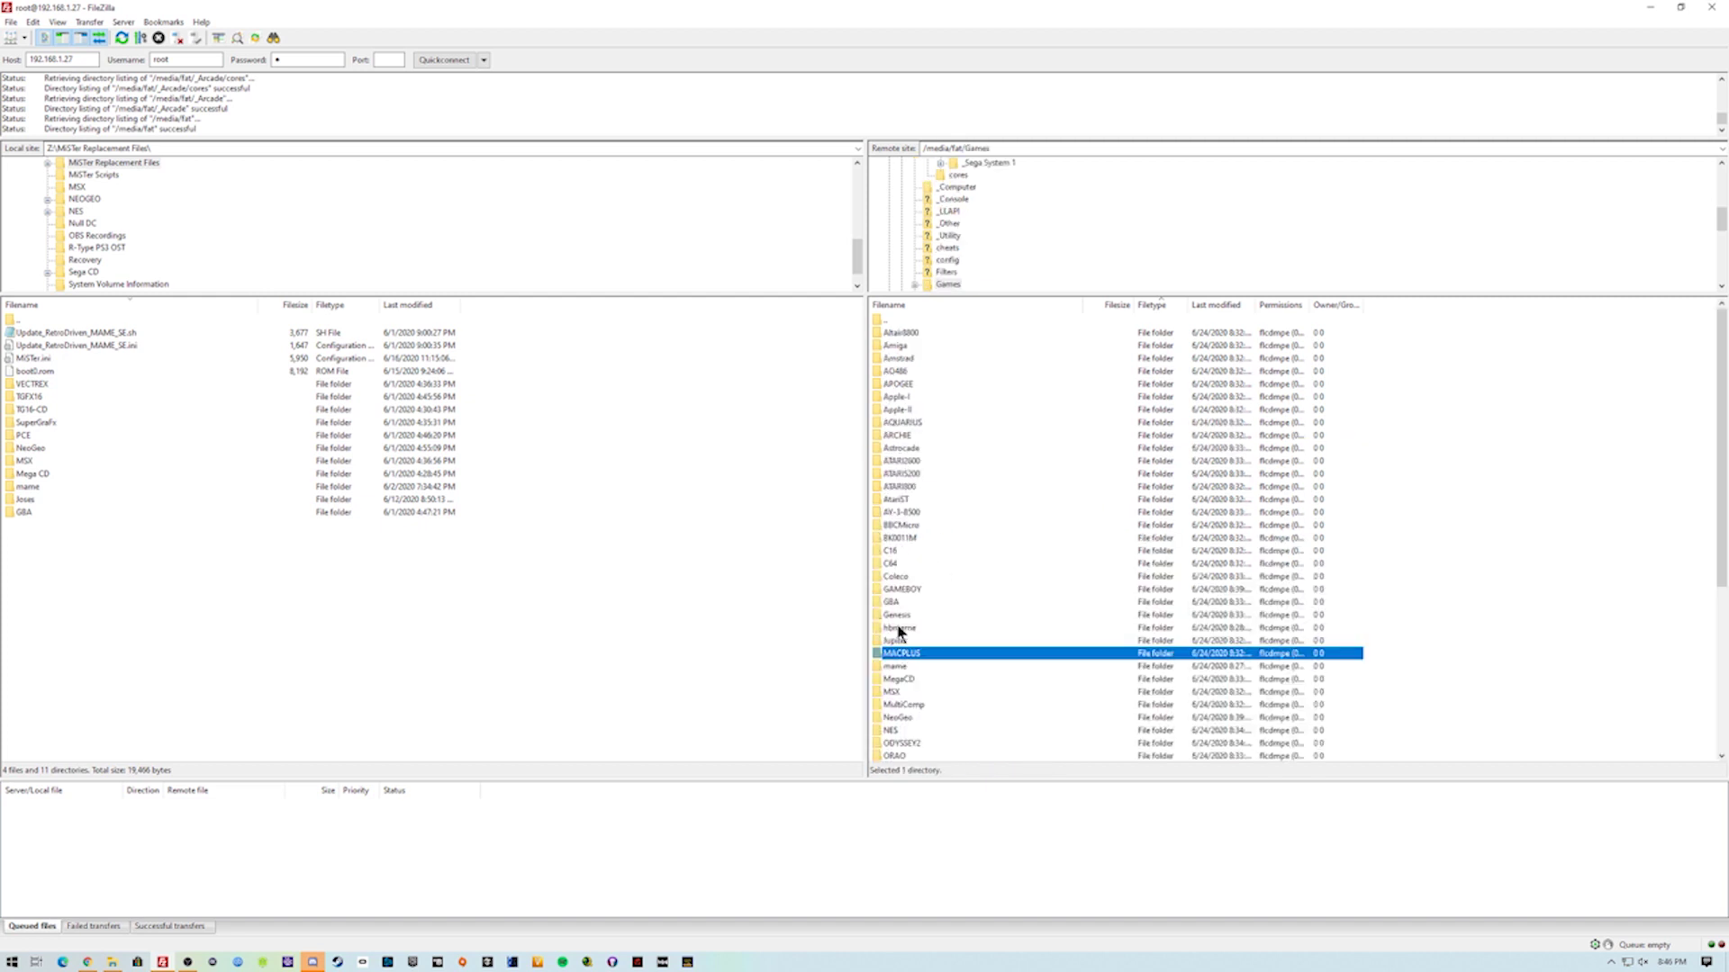
{"action": "double_click", "coordinate": [889, 667]}
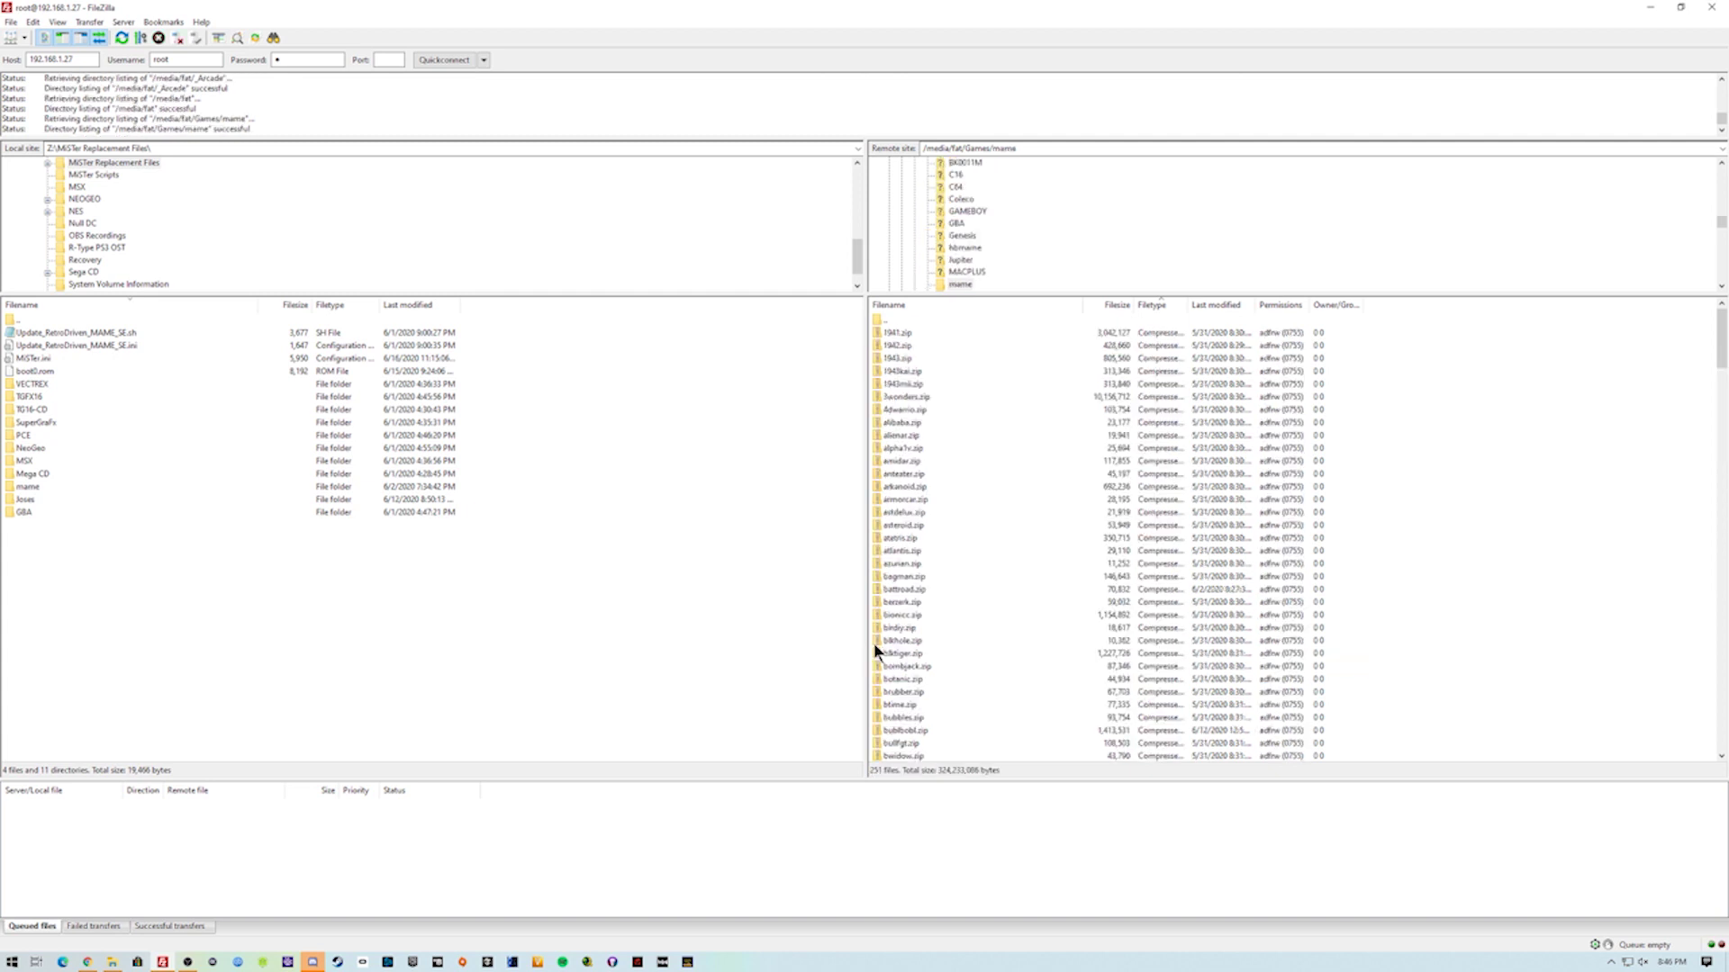
{"action": "scroll", "coordinate": [982, 577], "scroll_direction": "down", "scroll_amount": 20}
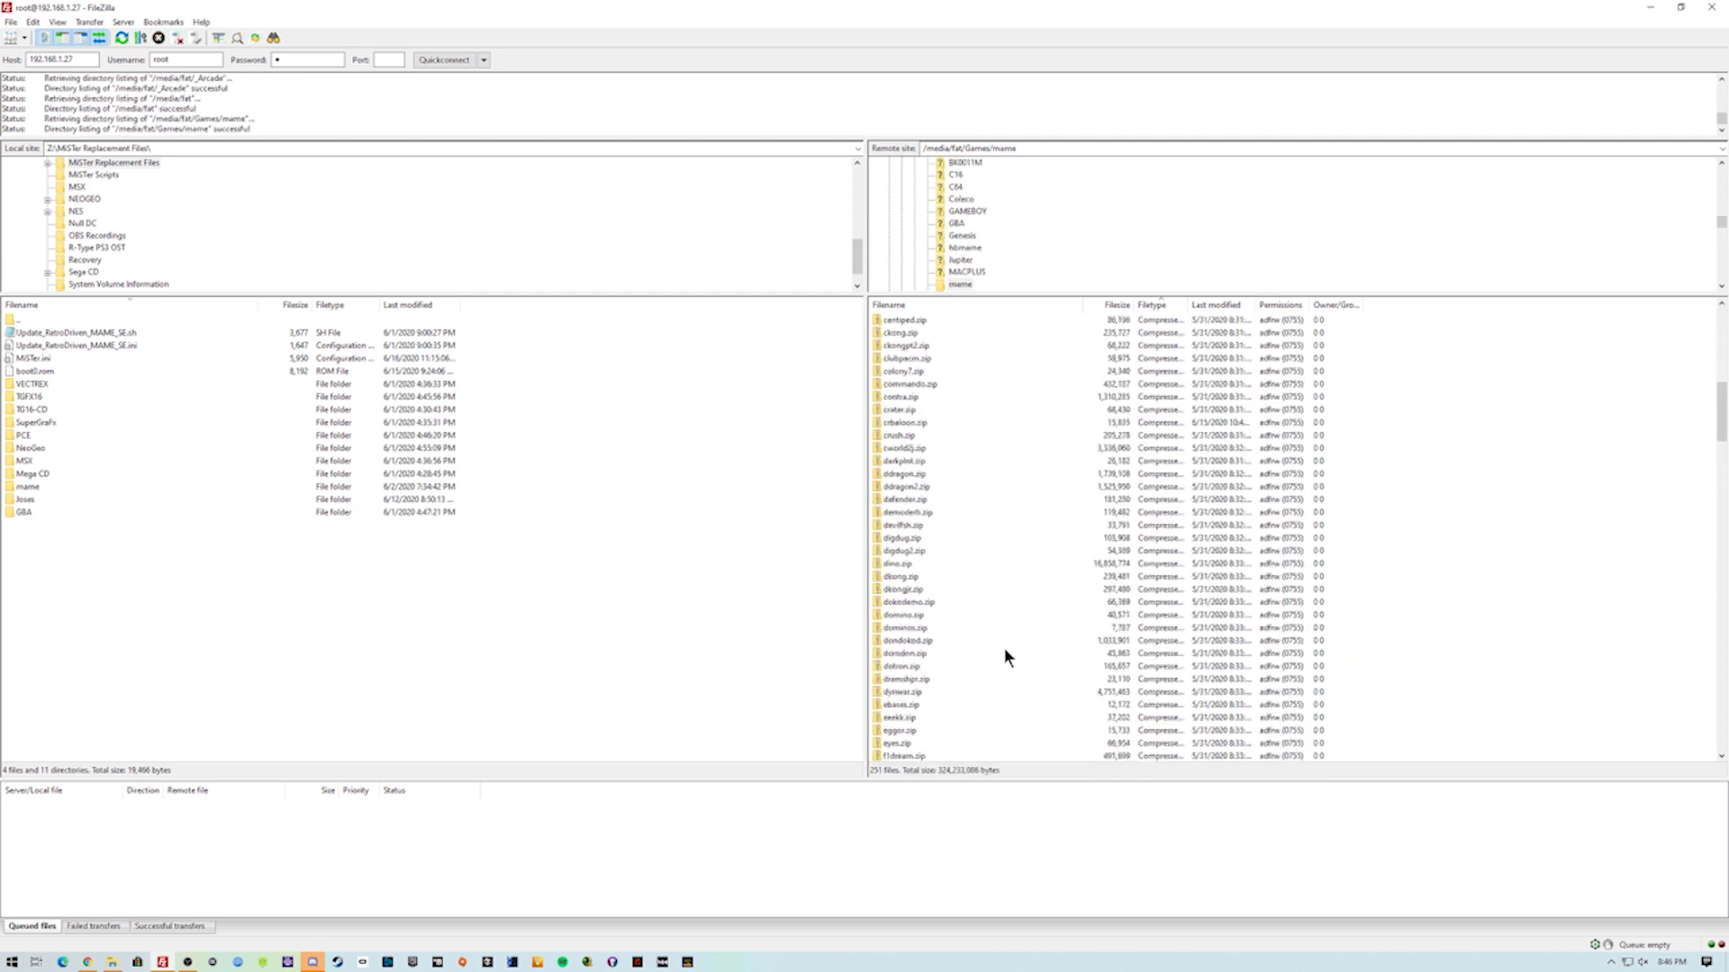
{"action": "scroll", "coordinate": [1017, 664], "scroll_direction": "down", "scroll_amount": 10}
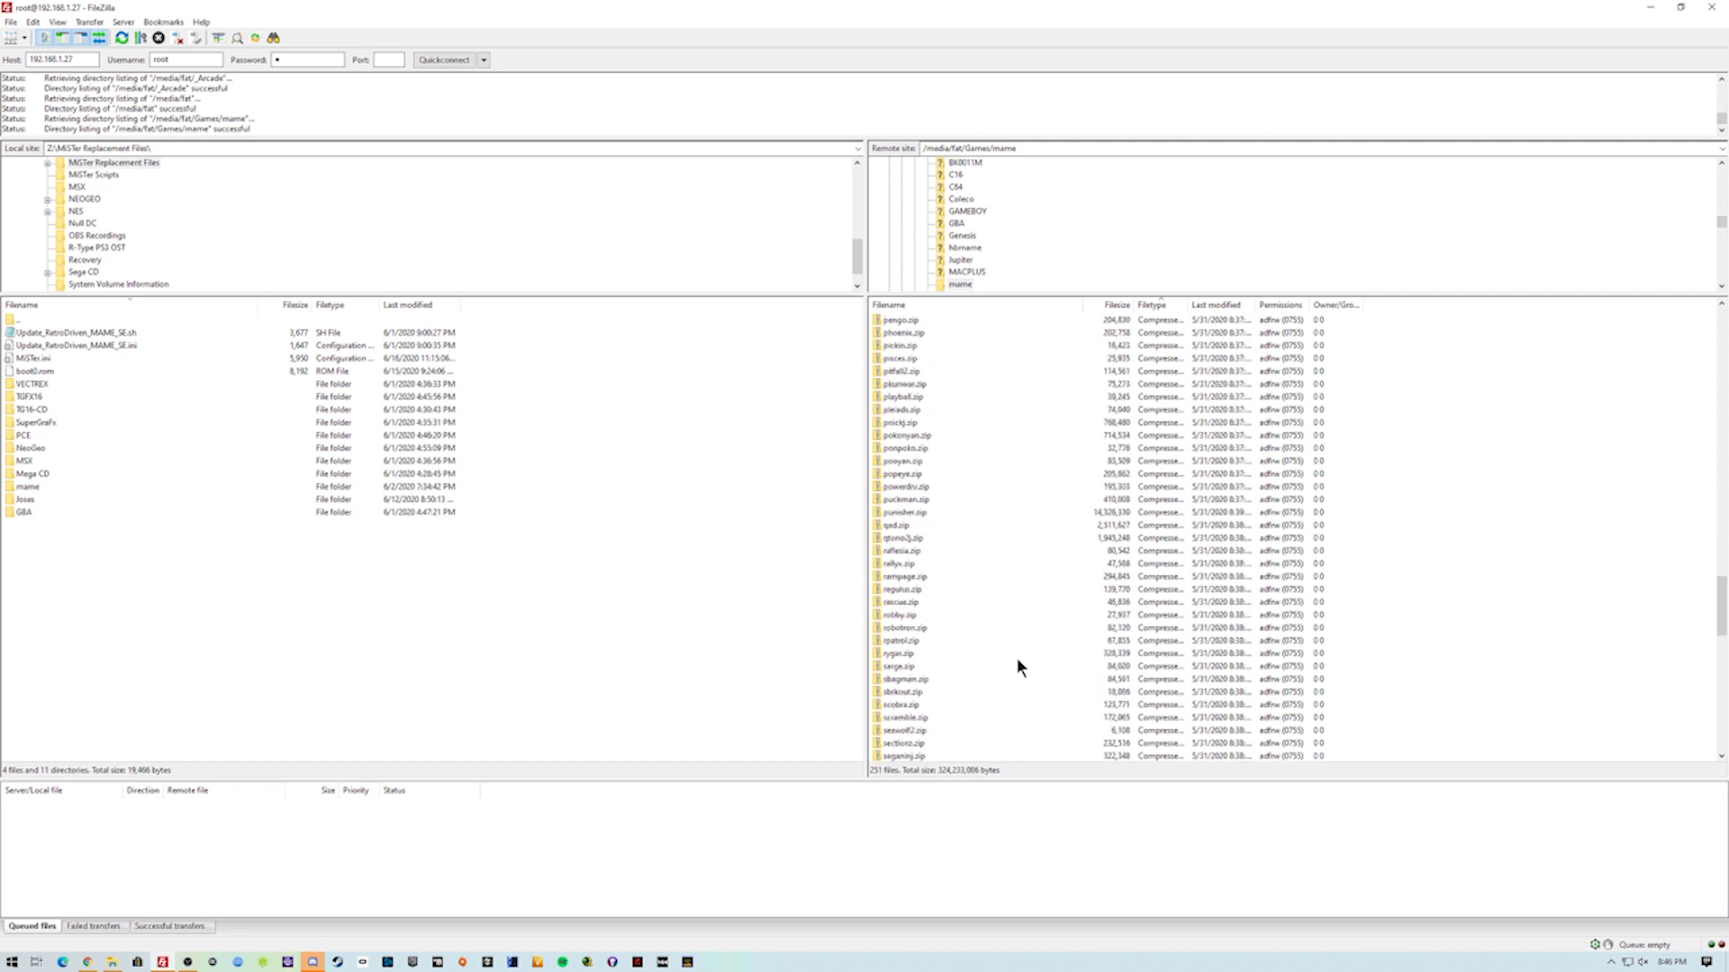
{"action": "key", "text": "BackSpace"}
{"action": "key", "text": "BackSpace"}
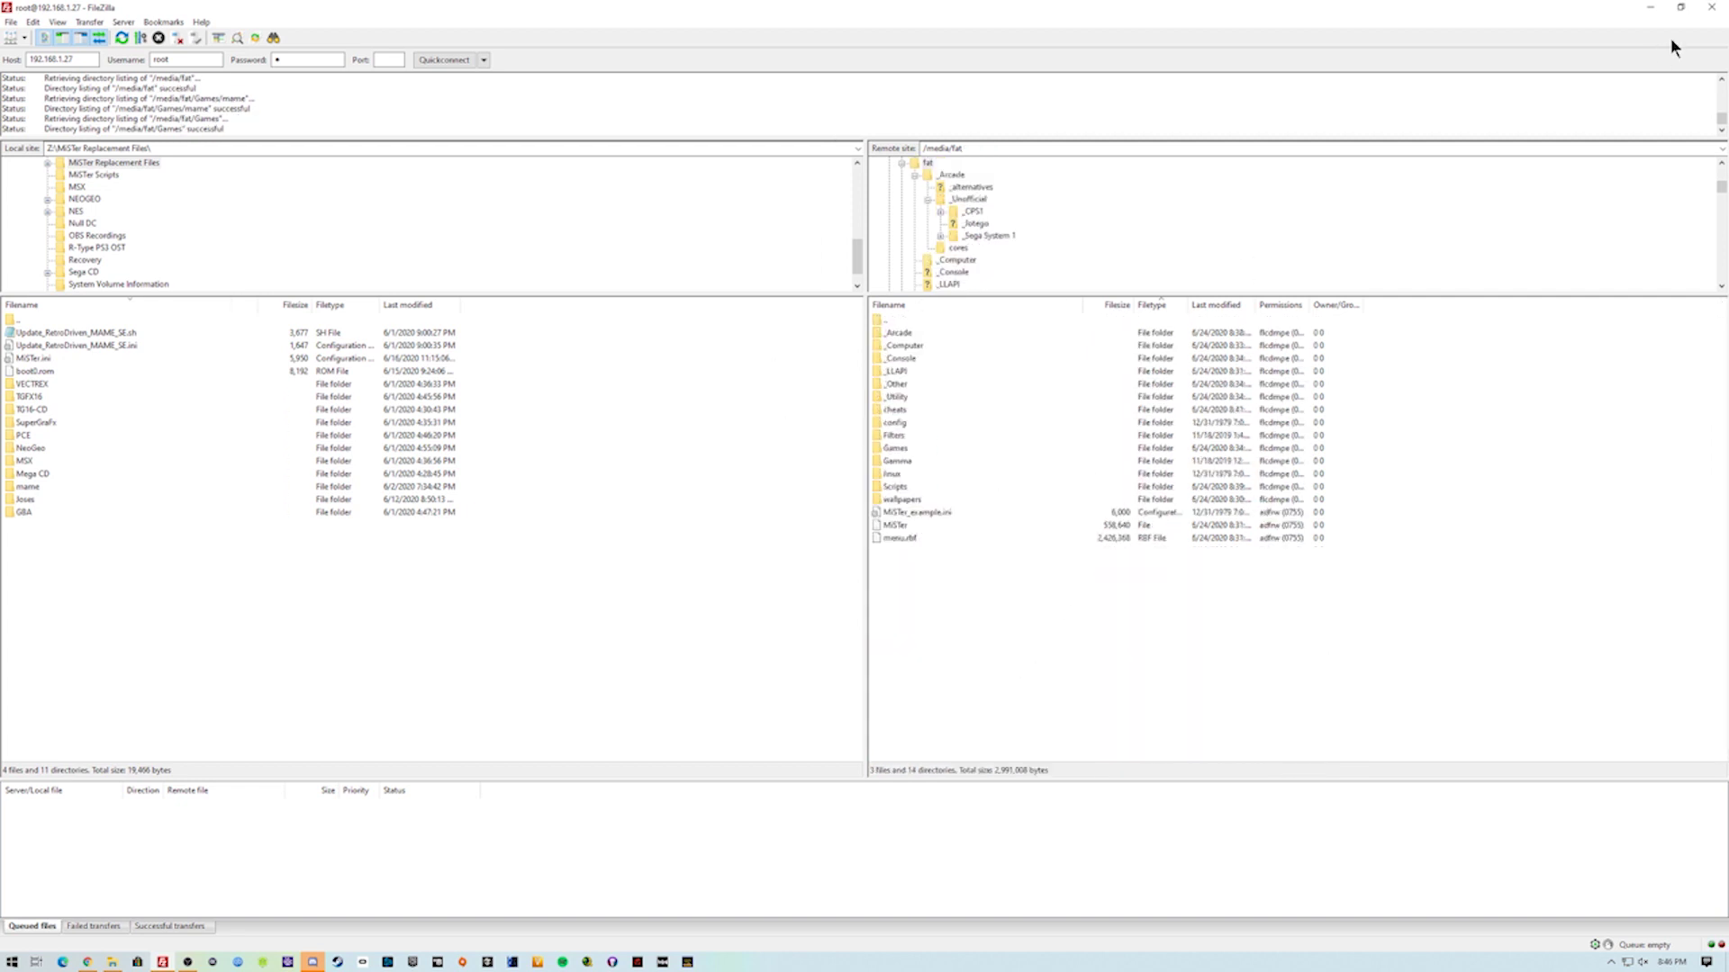
{"action": "left_click", "coordinate": [1711, 7]}
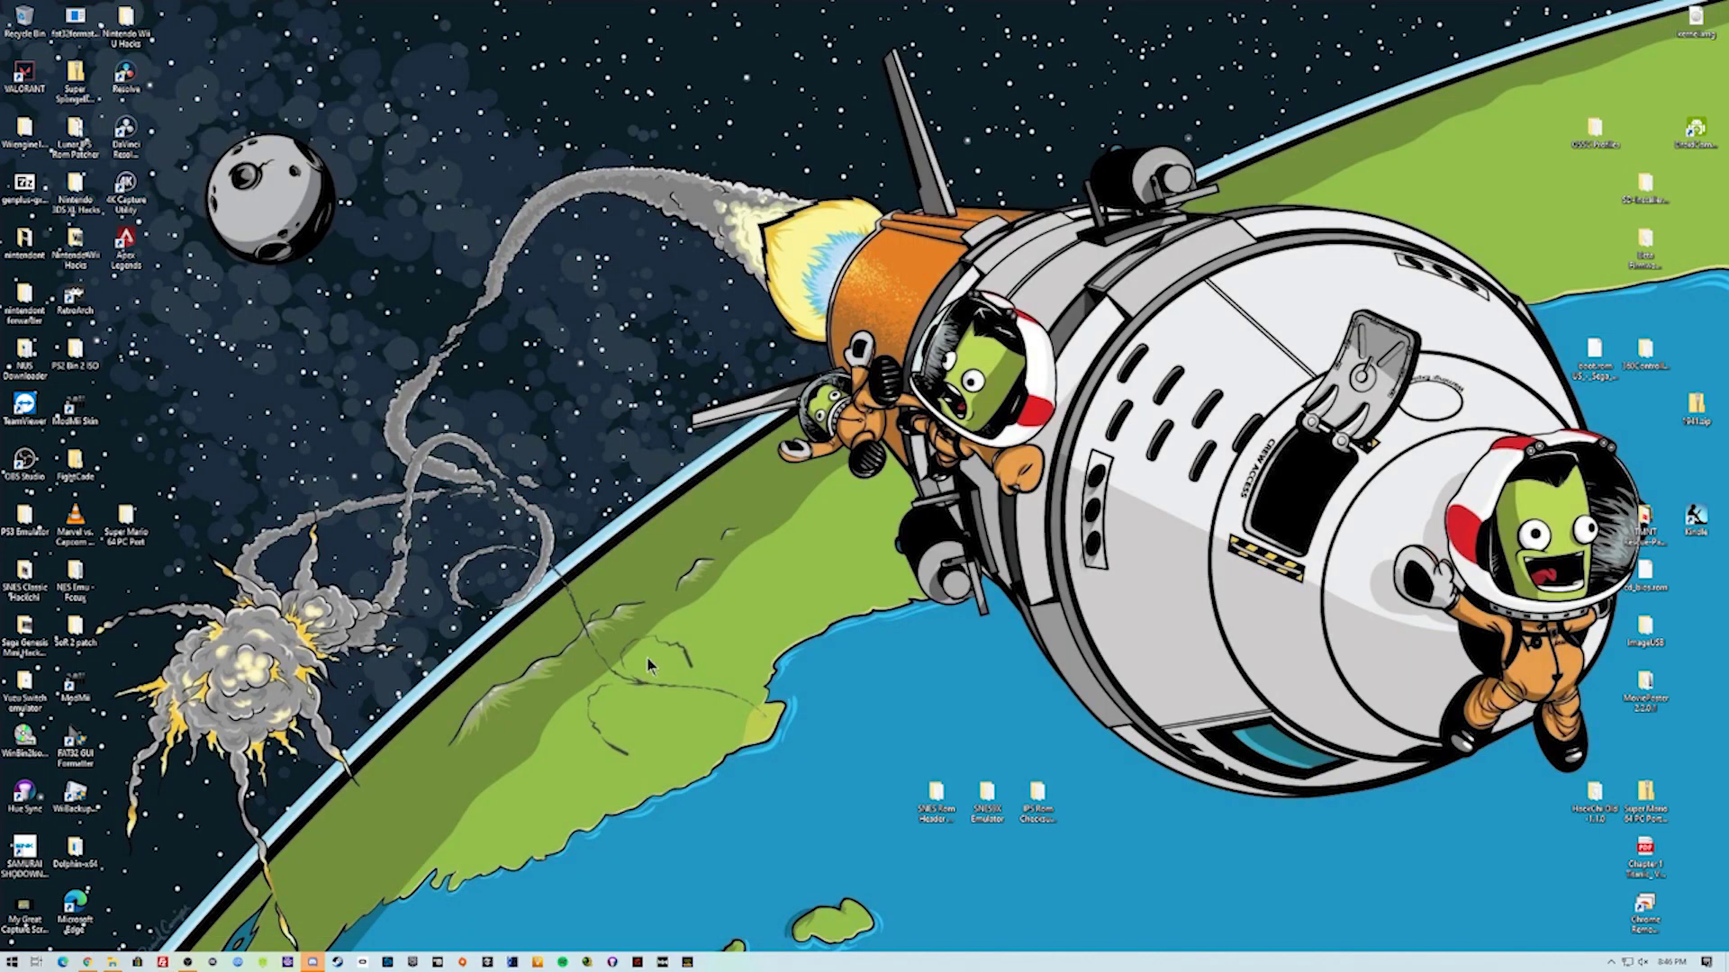